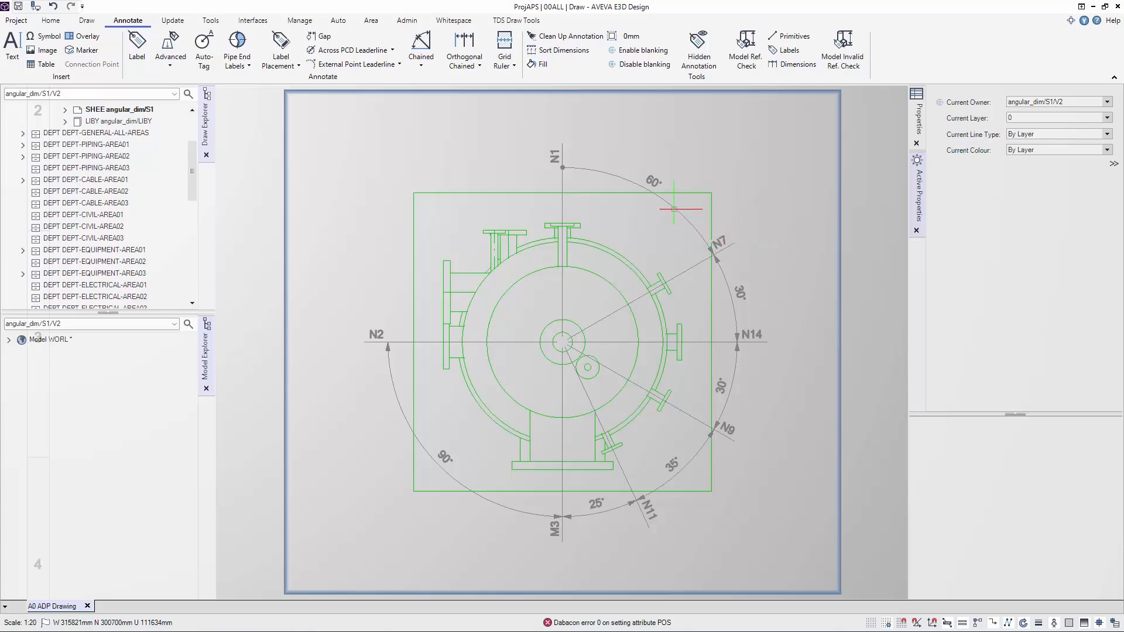
Step: Inspect the chained angular dimension around the vessel nozzles, and clear the selection
click(650, 179)
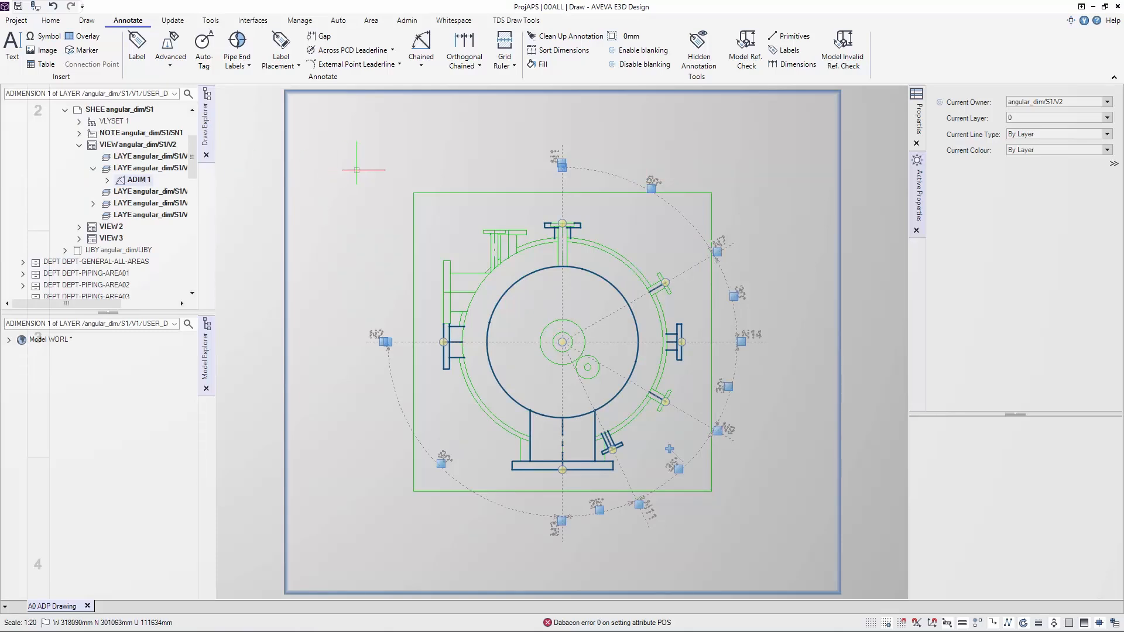
text(1)
key(Escape)
key(Escape)
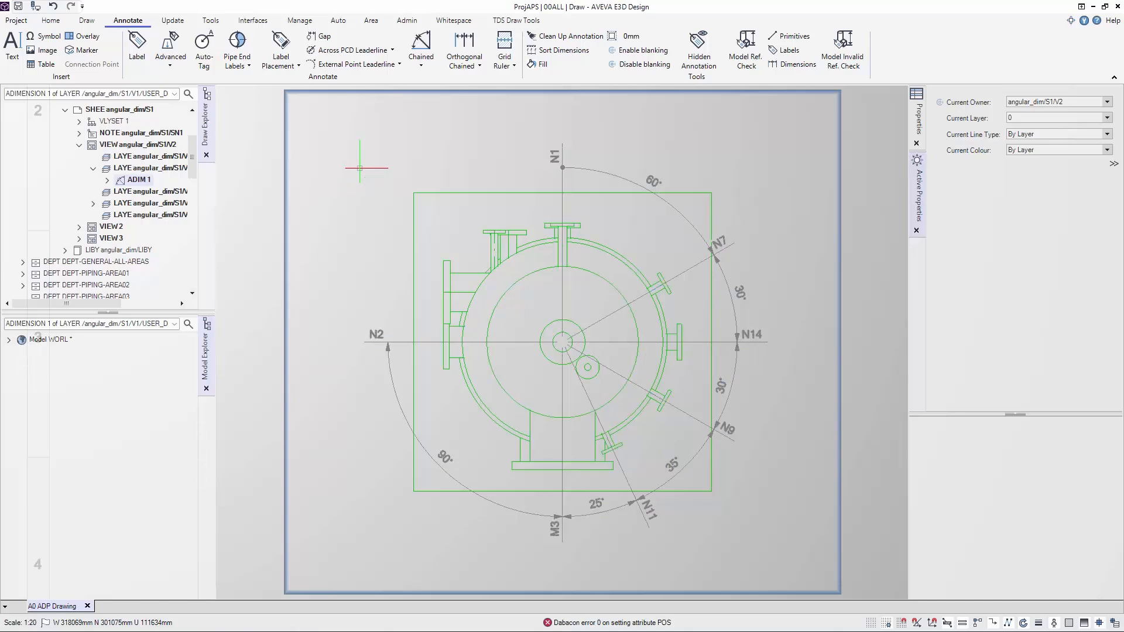
Step: Switch to VIEW 2 and inspect the diameter dimension on the vessel's inner circle
right_click(360, 168)
click(371, 219)
click(694, 299)
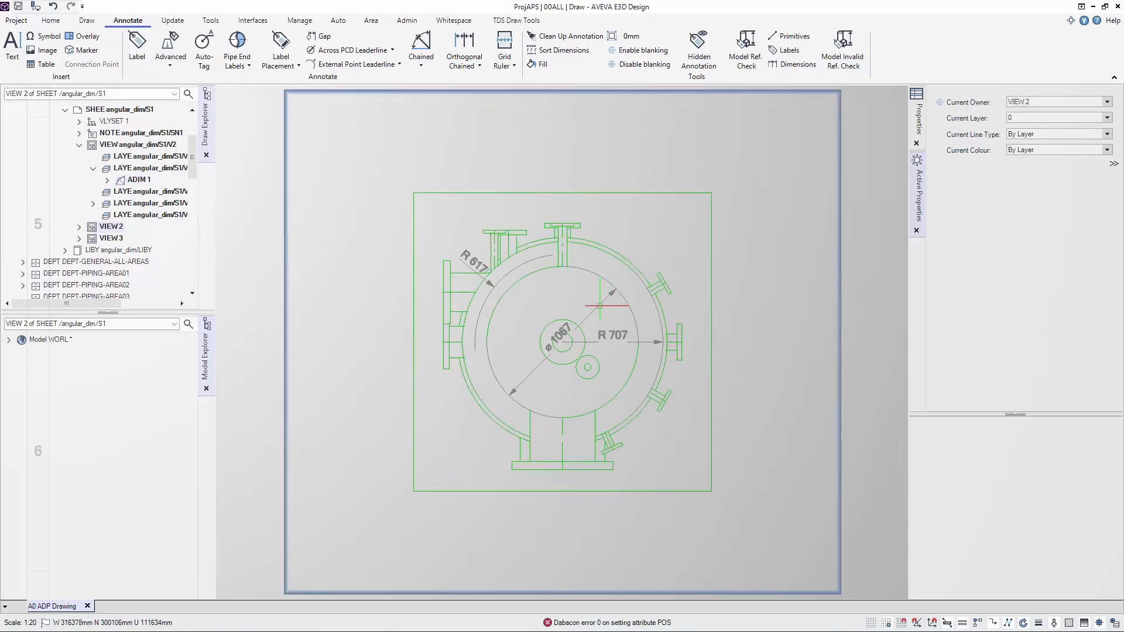
click(600, 305)
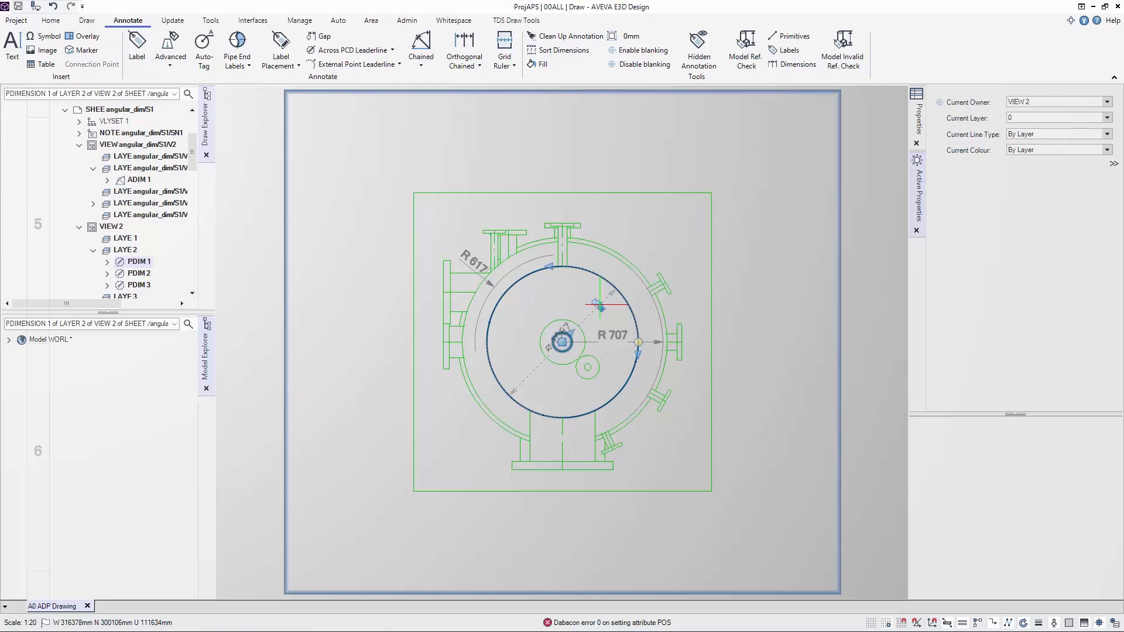
click(753, 322)
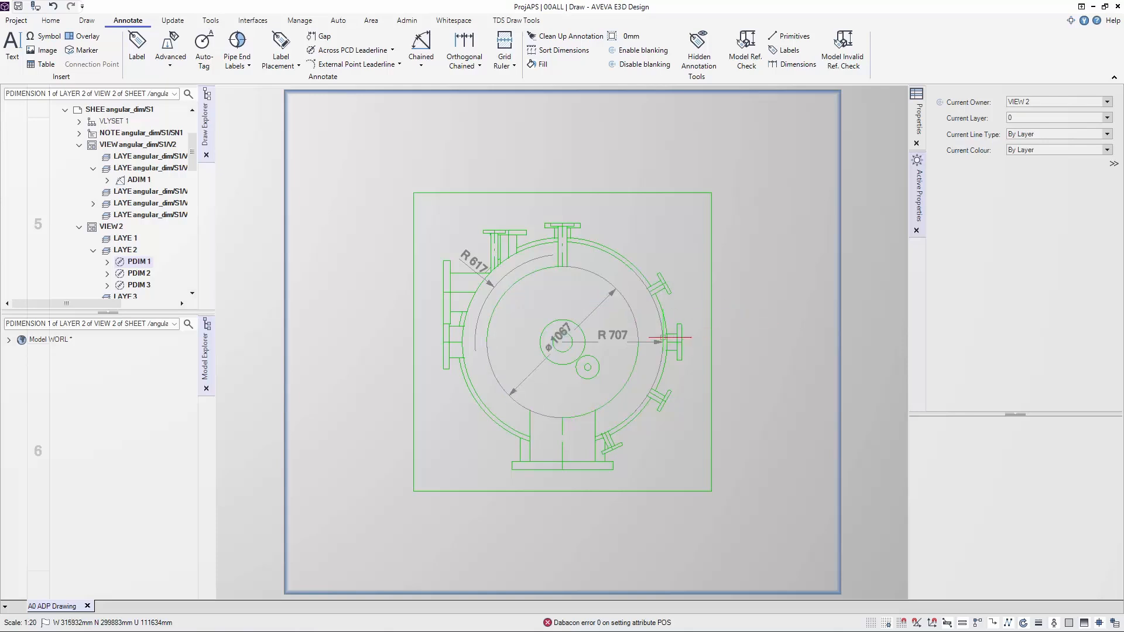
Step: Switch to VIEW 3 and inspect the radius dimension placed outside the vessel shell
right_click(764, 311)
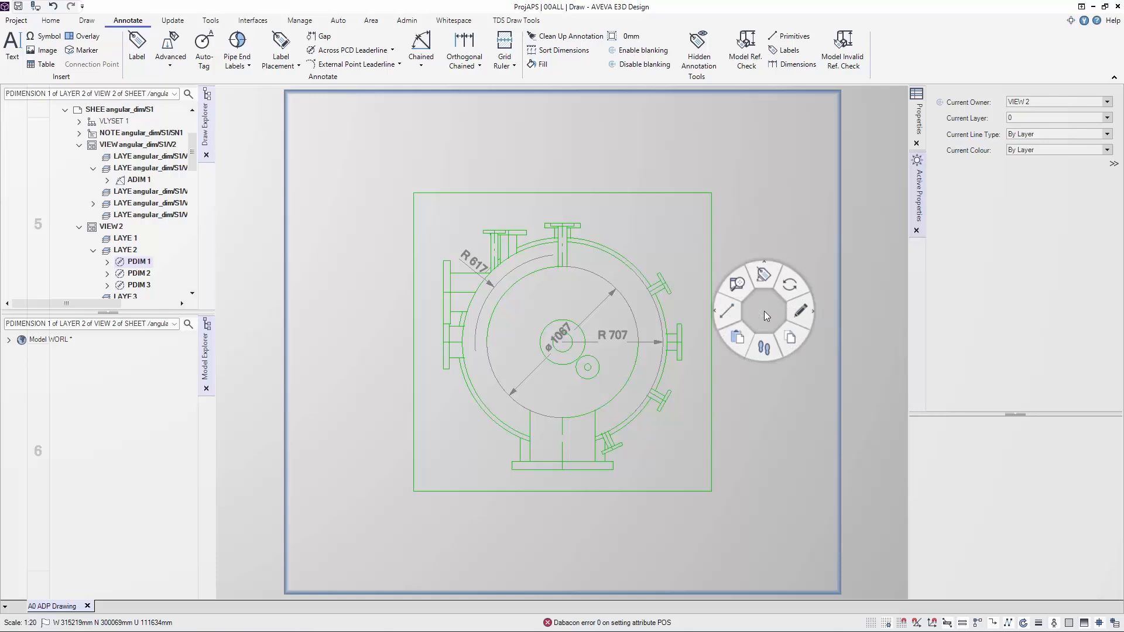
click(766, 354)
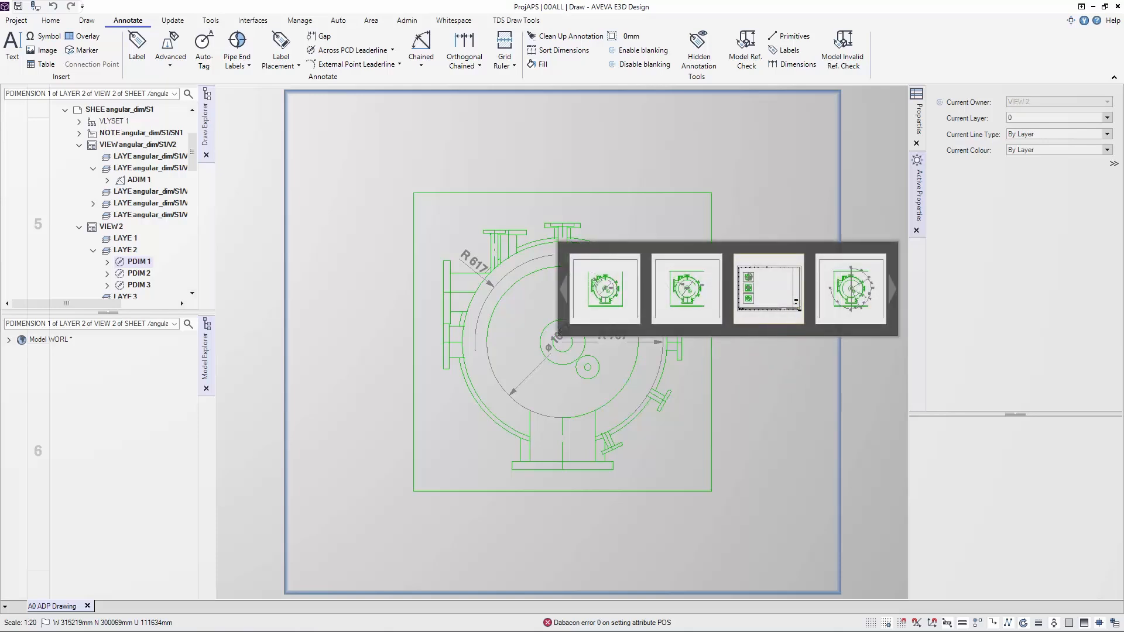
click(672, 299)
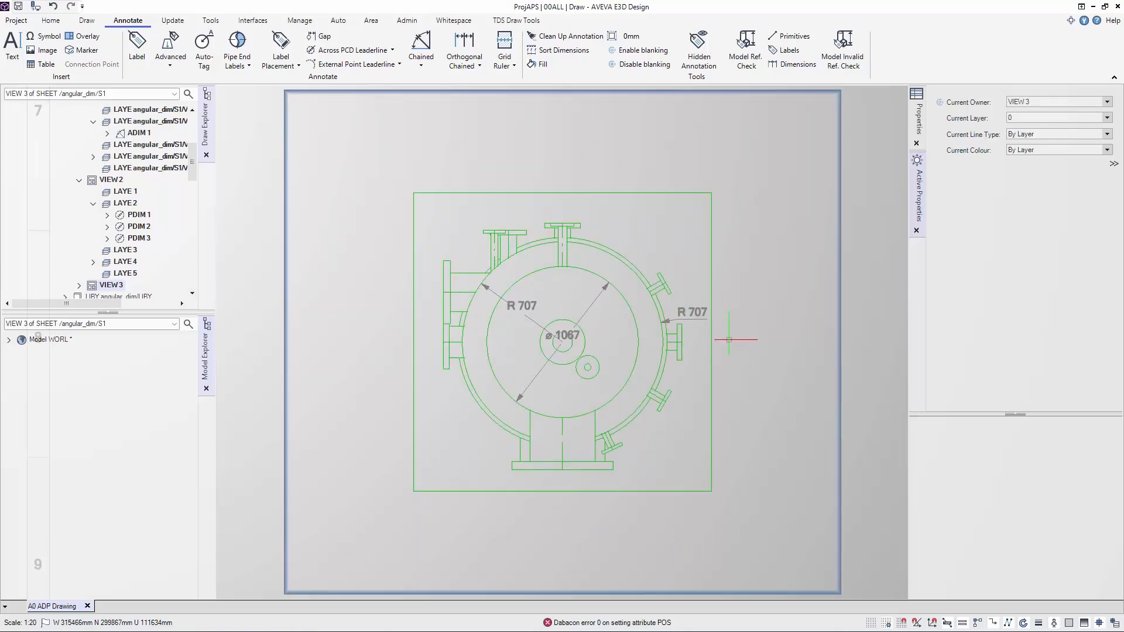
click(690, 317)
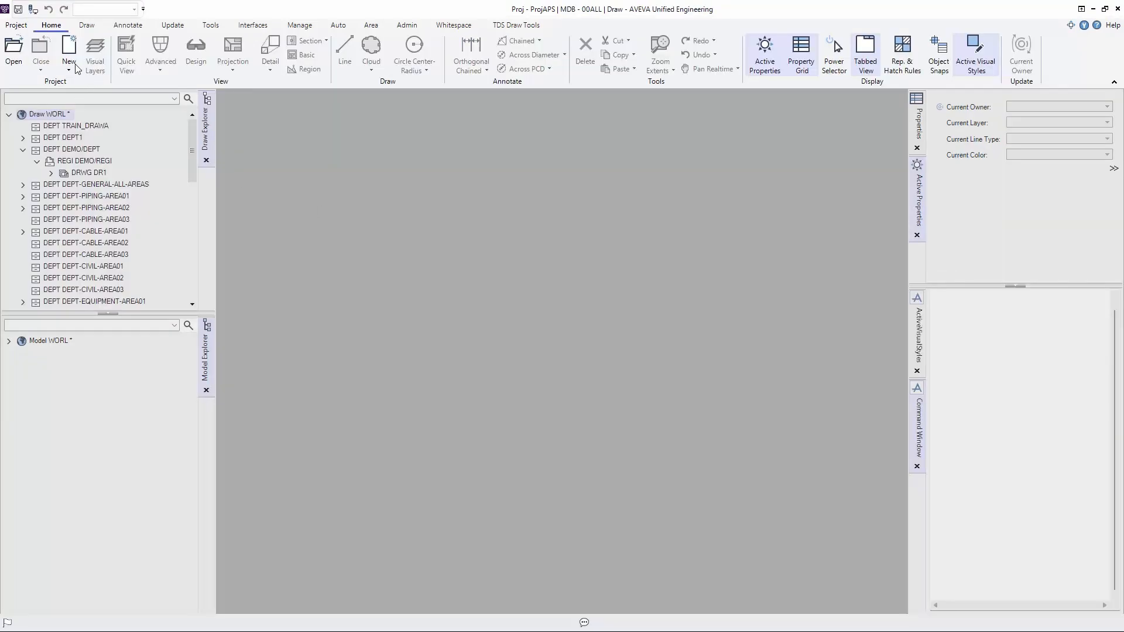
Step: Create a new drawing named angular_dim under DEMO/REGI from the A0 ADP Drawing template
click(77, 68)
click(88, 93)
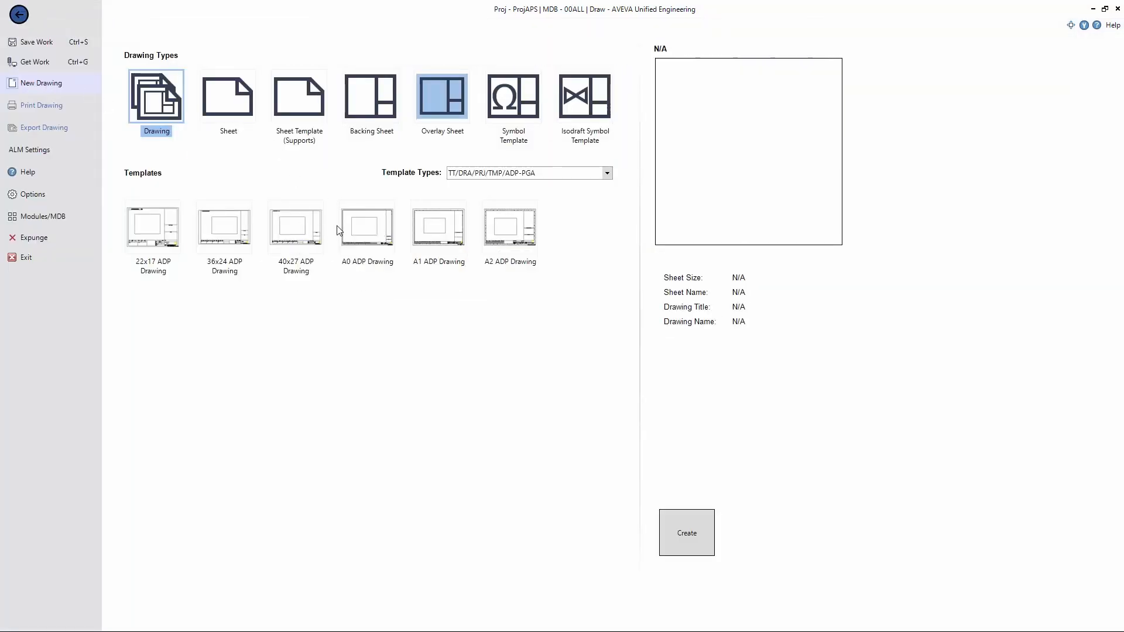
click(226, 229)
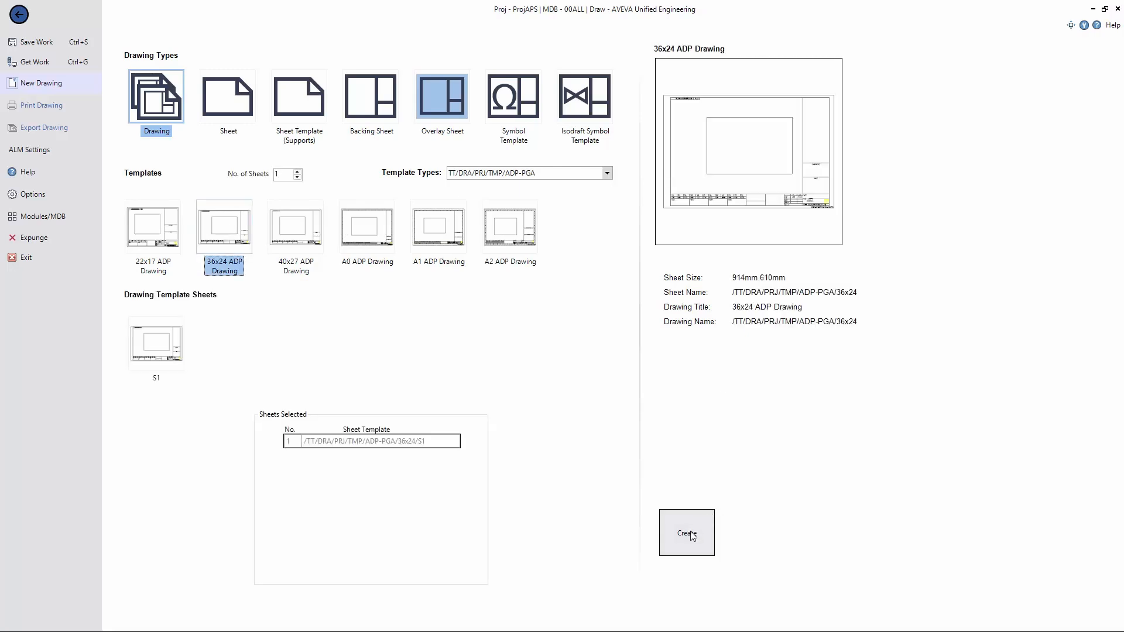
click(381, 243)
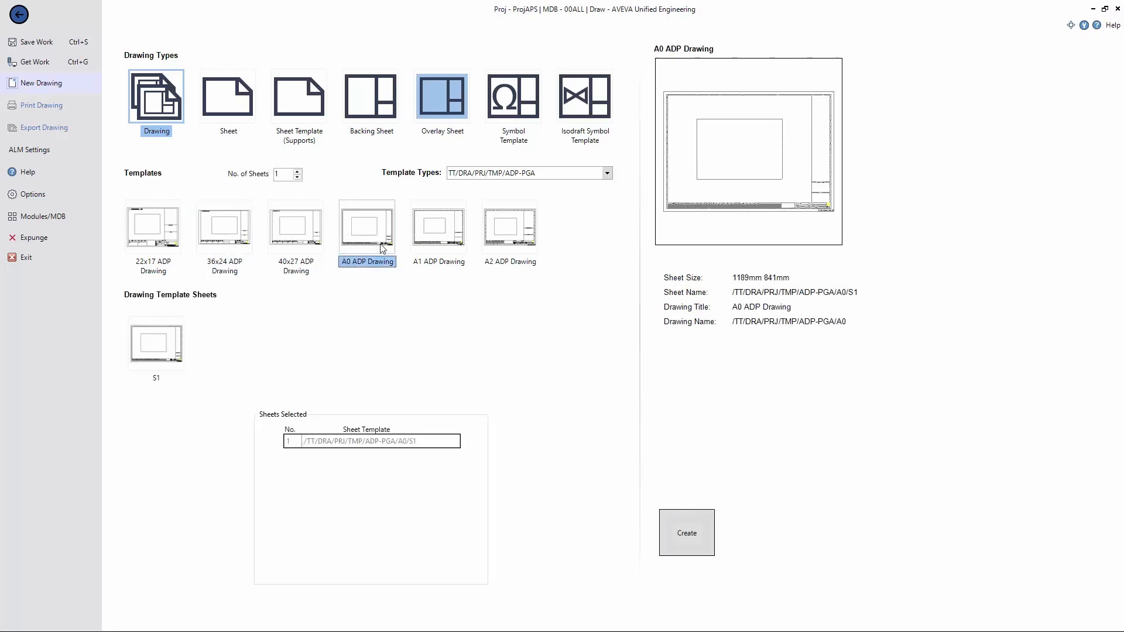
click(708, 544)
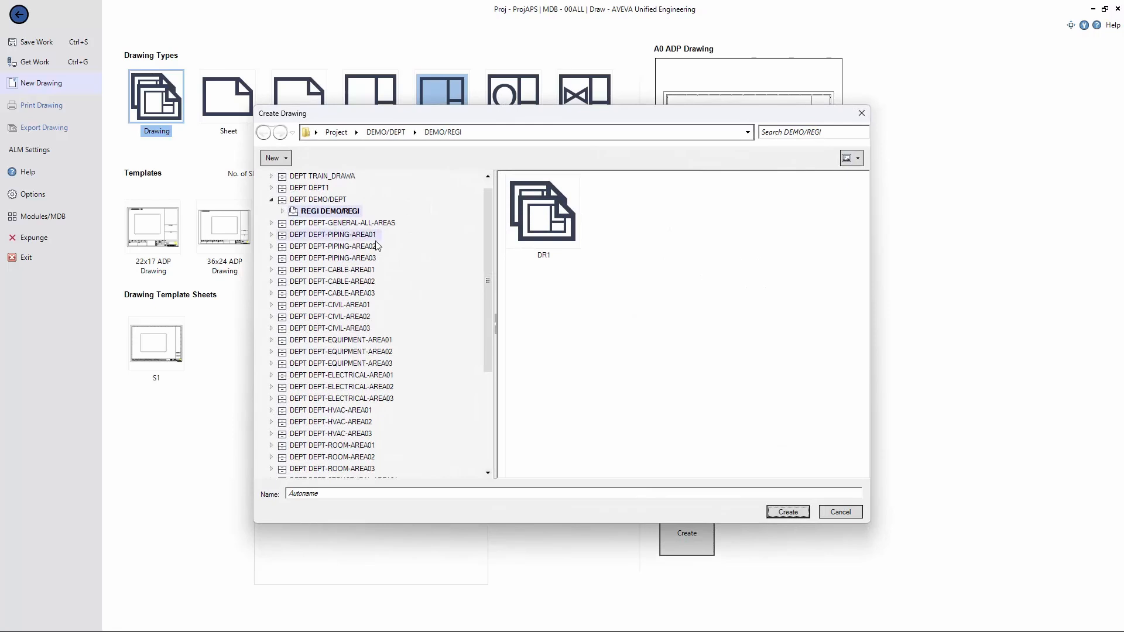
click(327, 494)
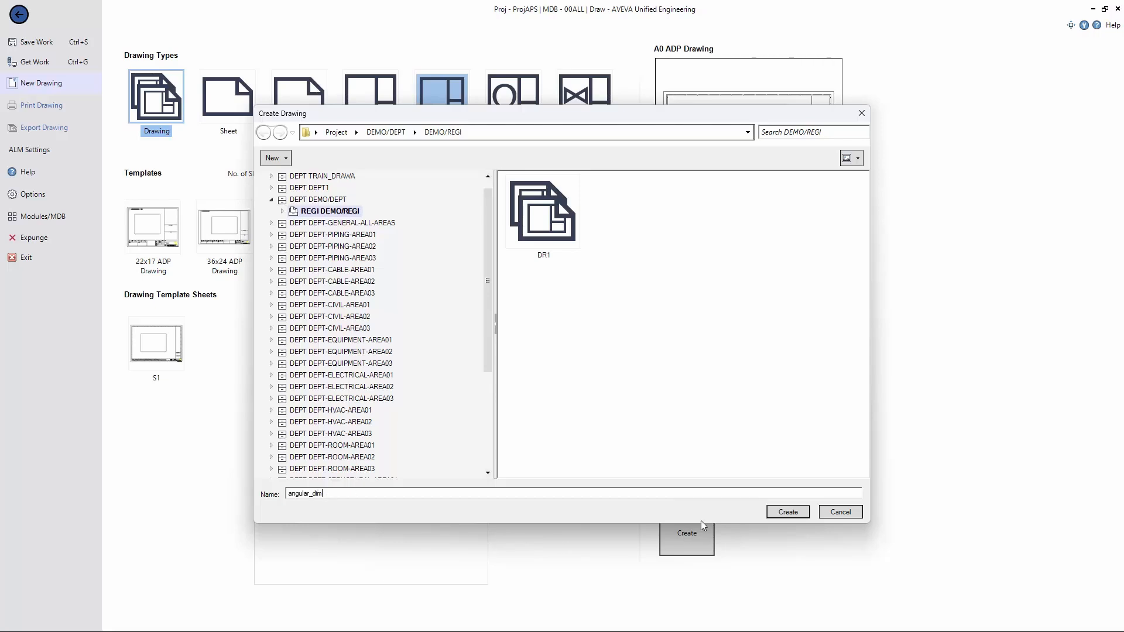
click(789, 512)
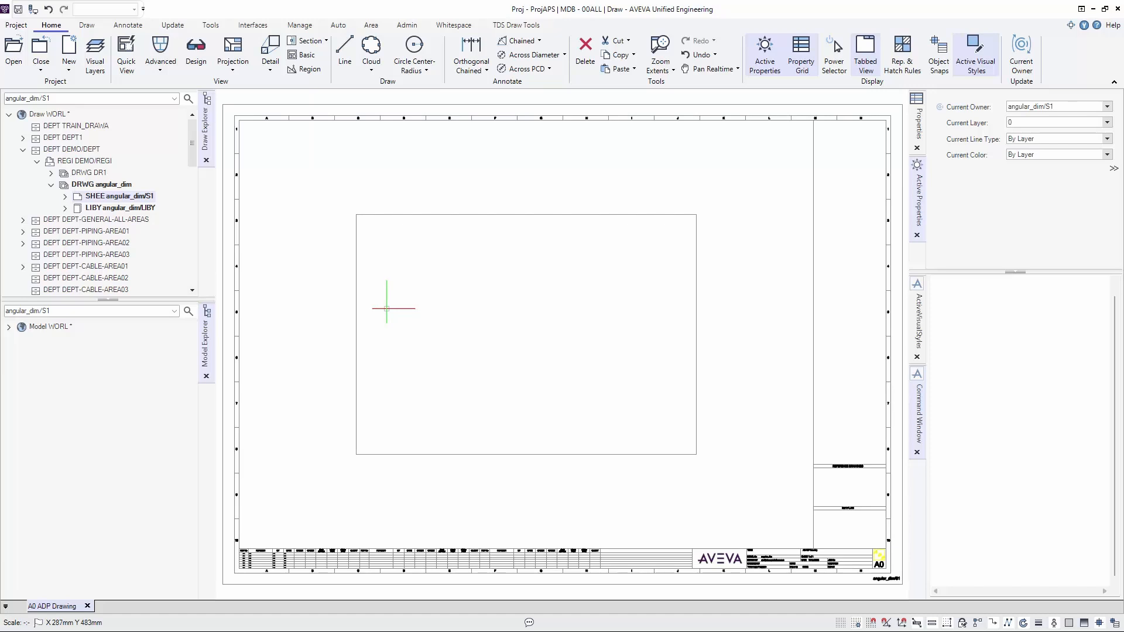
Step: Open the sheet's view for 3D editing and add equipment C1101 from ZONE-EQUIPMENT-AREA01 to it
click(494, 214)
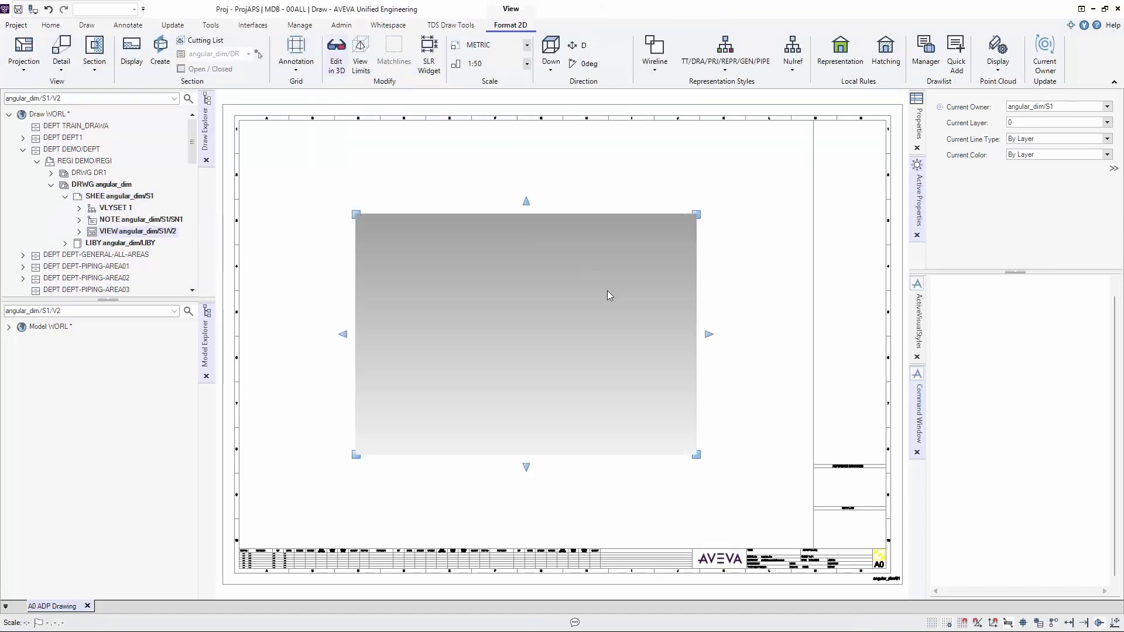
click(8, 327)
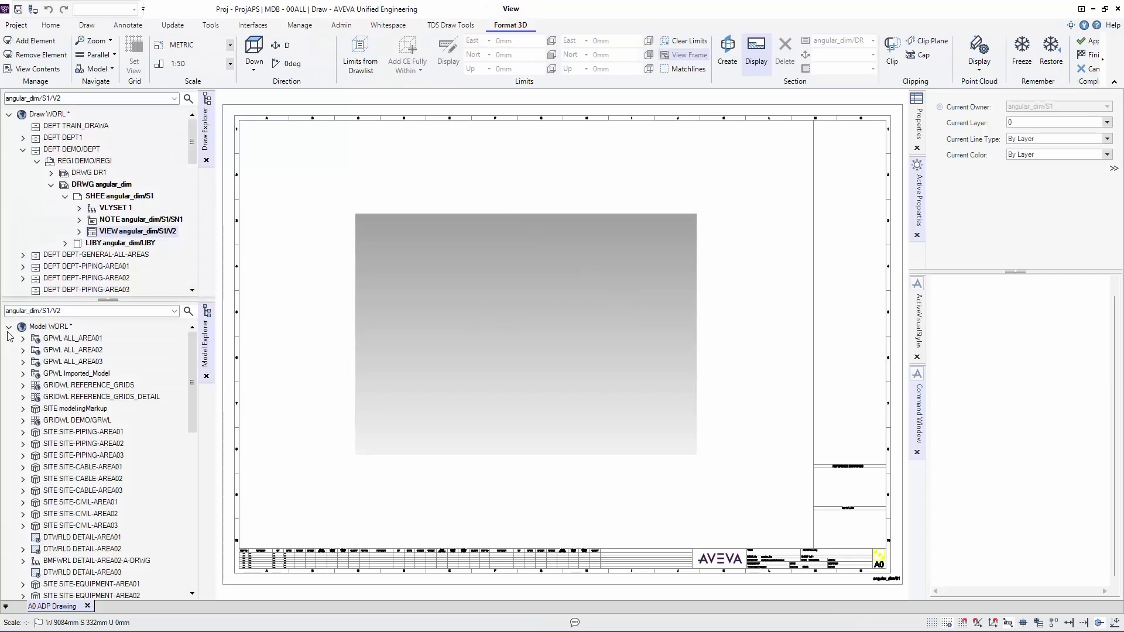
scroll(136, 439, down, 2)
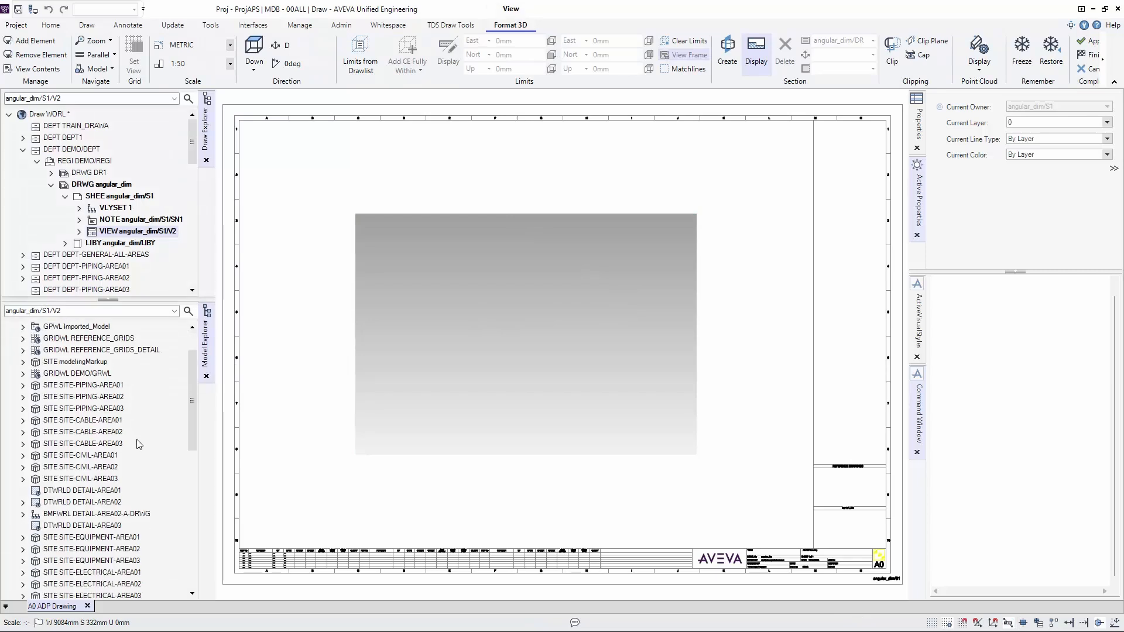
double_click(117, 537)
scroll(138, 476, down, 3)
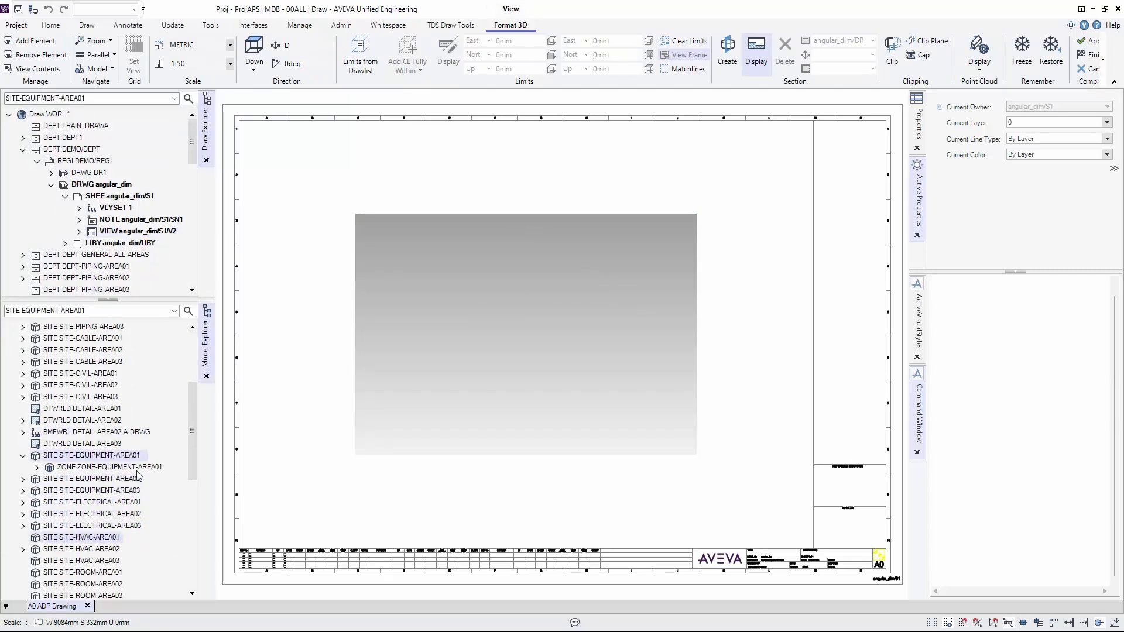
double_click(137, 468)
scroll(107, 450, down, 2)
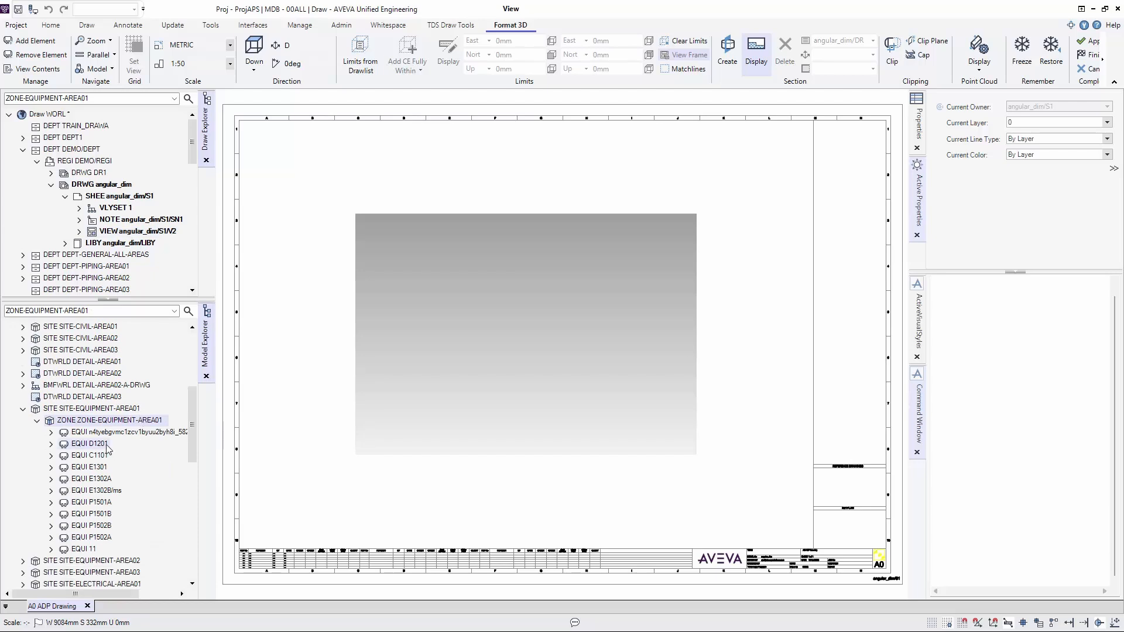
click(98, 455)
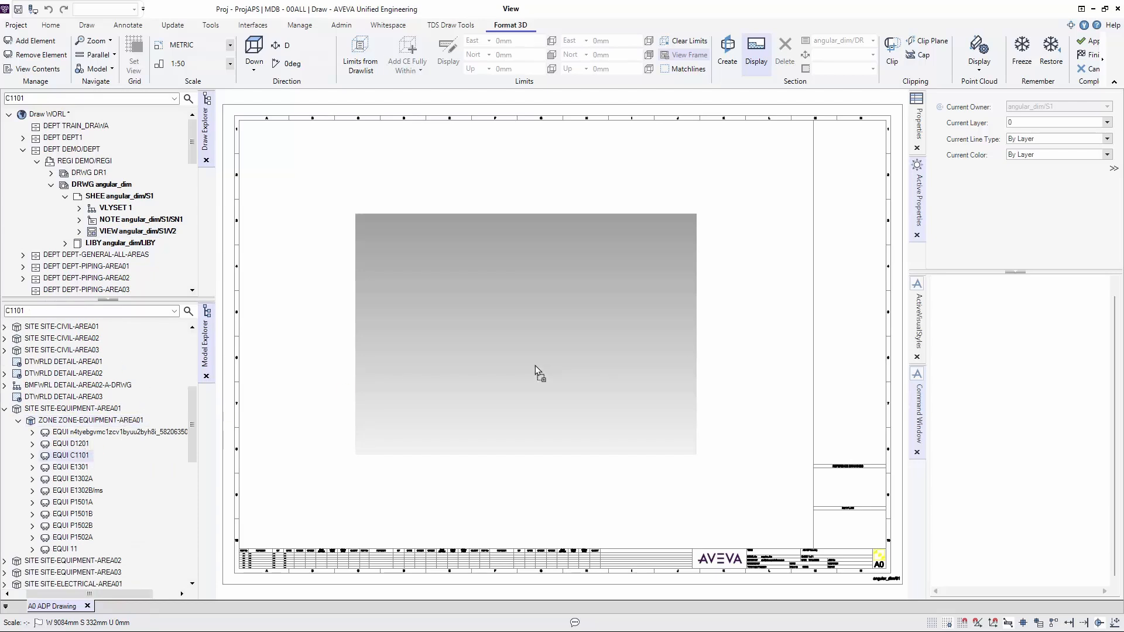
drag(536, 371, 536, 372)
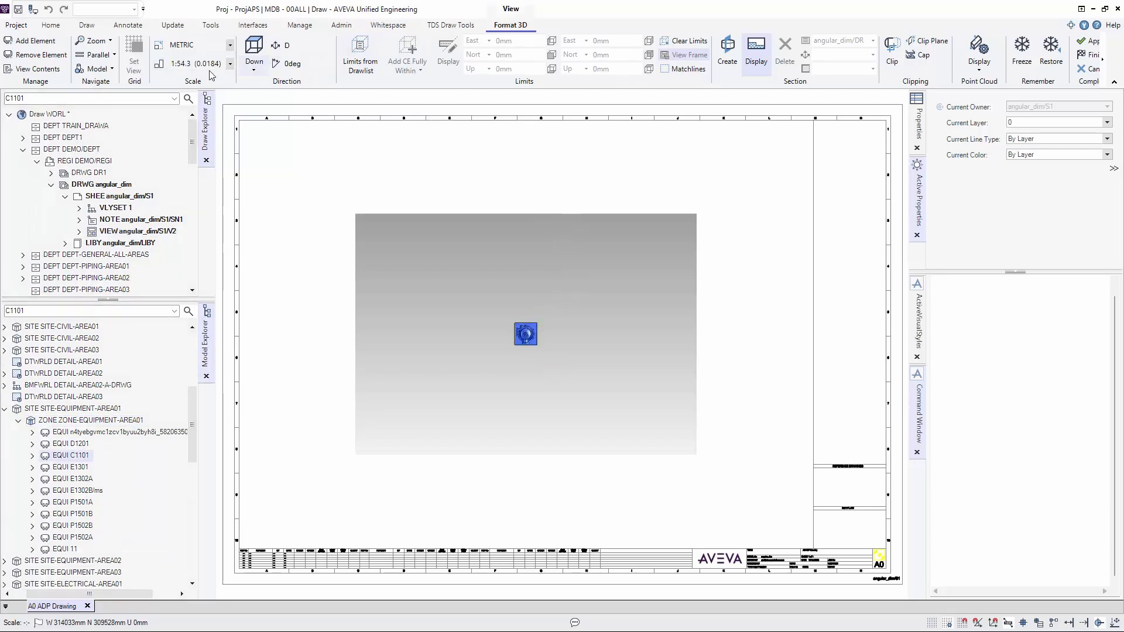
Step: Set the view scale to 1:20 and apply the 3D view edit
click(230, 63)
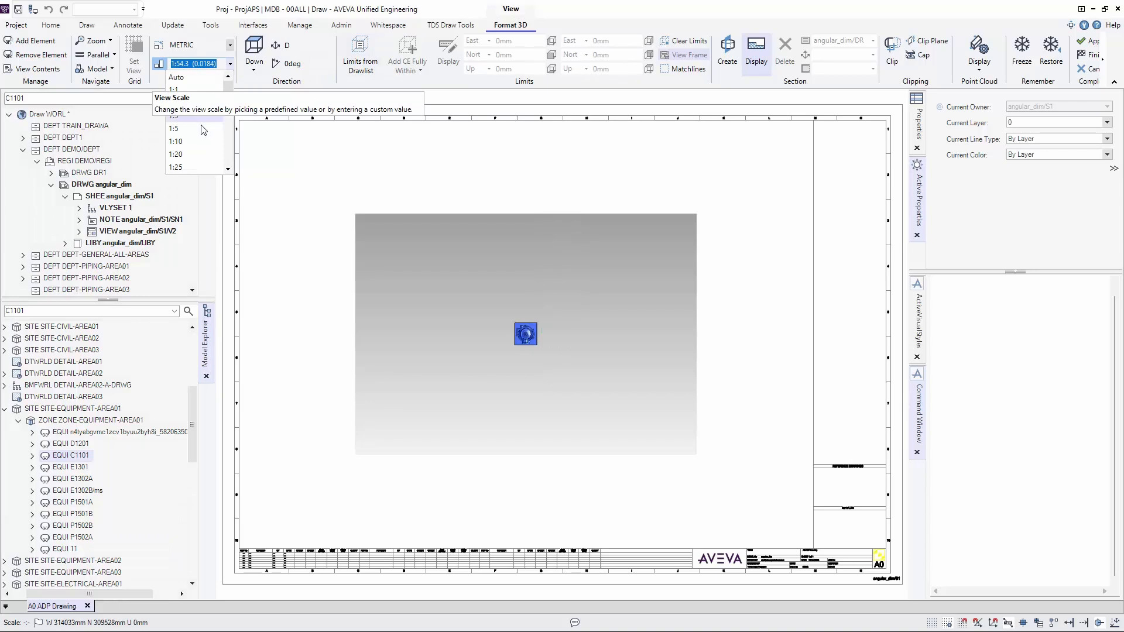
click(189, 154)
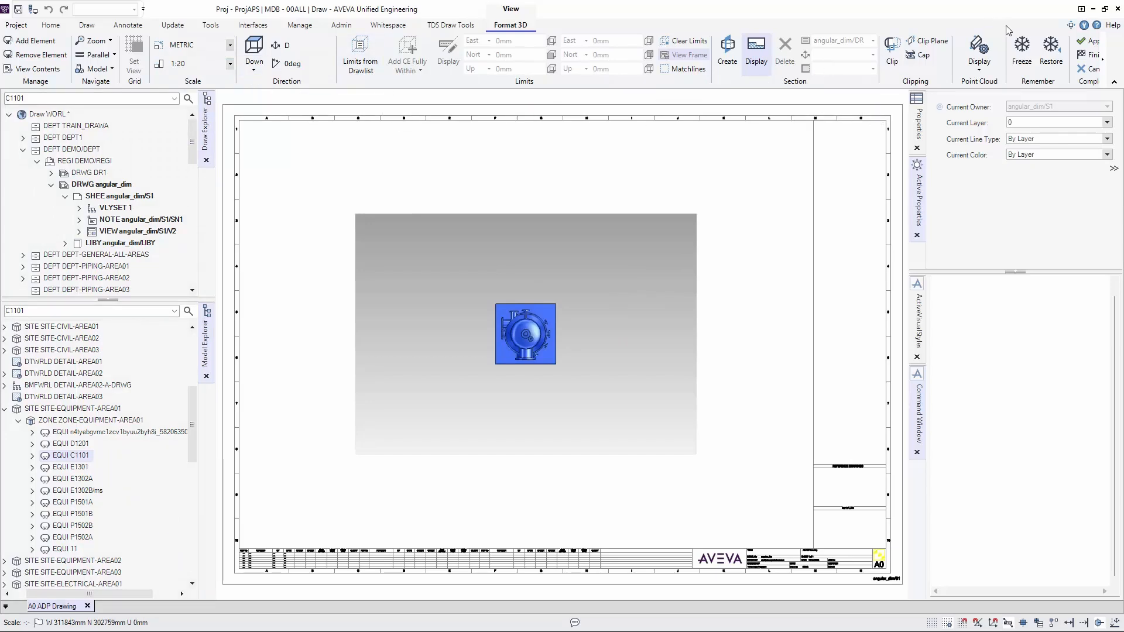
click(1086, 44)
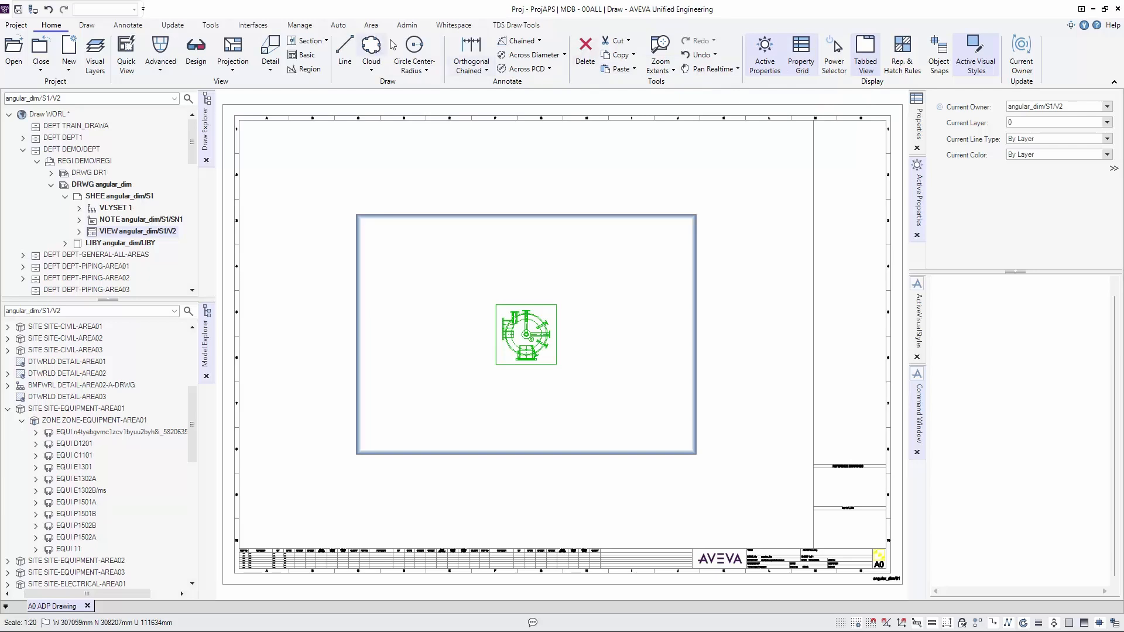
Step: Change the representation style of the view from wireline to Global
click(454, 214)
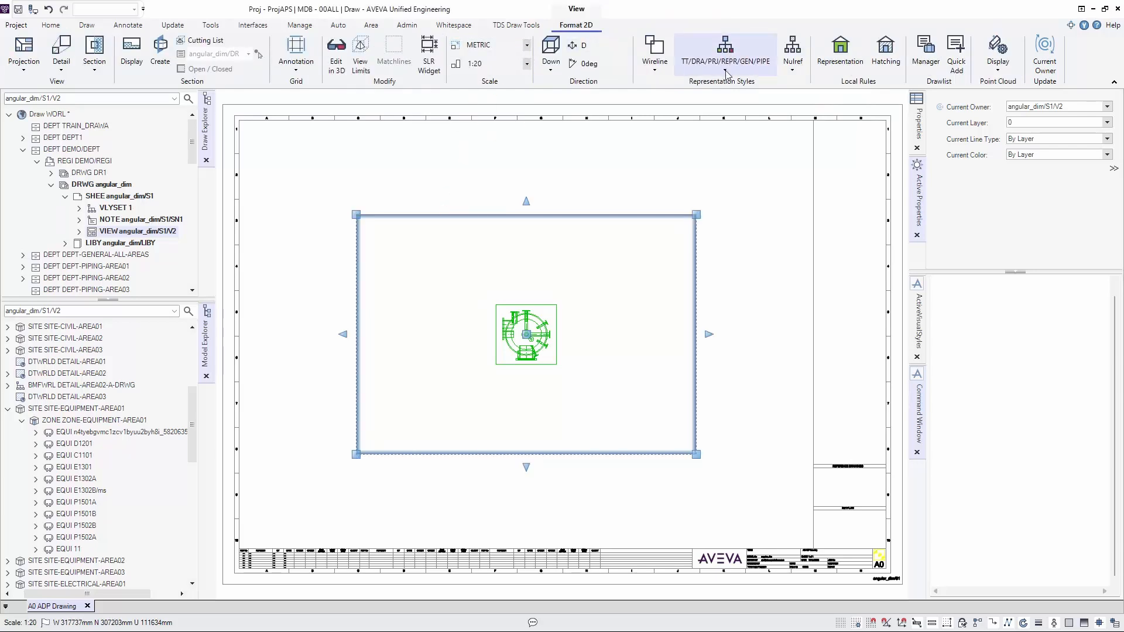
click(662, 73)
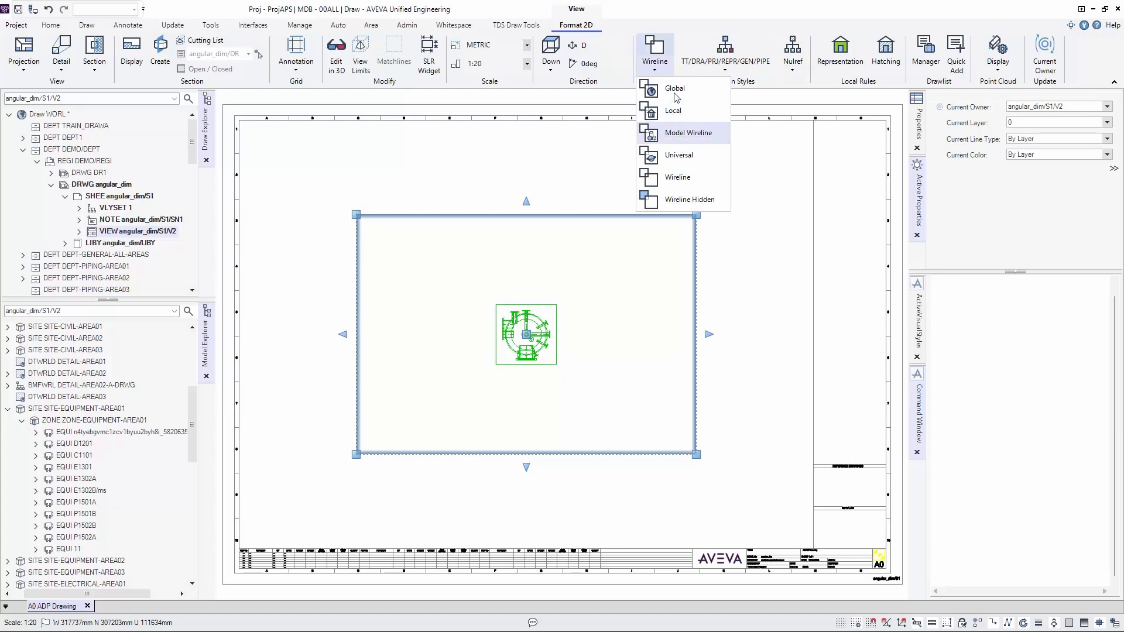
click(670, 88)
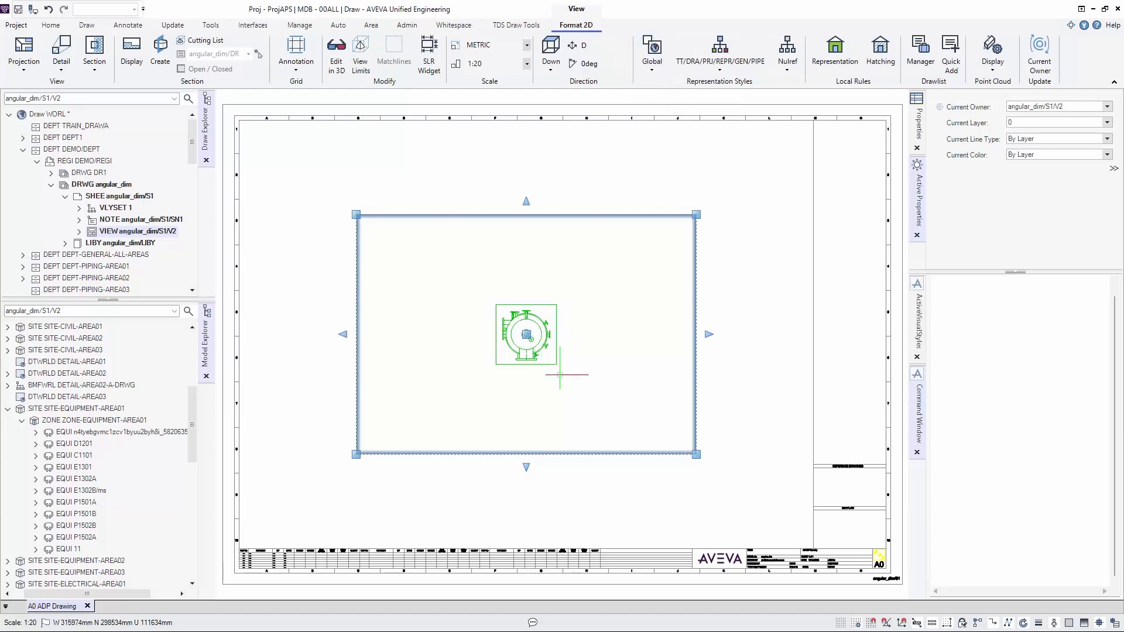
Step: Shrink the view frame to fit closely around the vessel and move it toward the sheet's upper-left corner
click(696, 454)
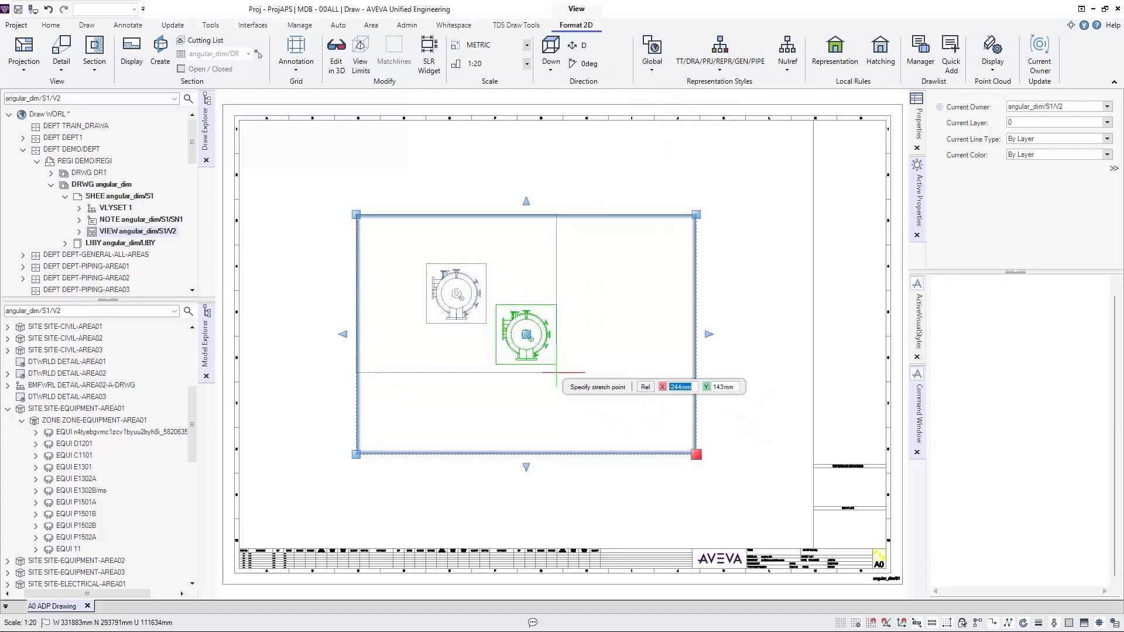
click(453, 305)
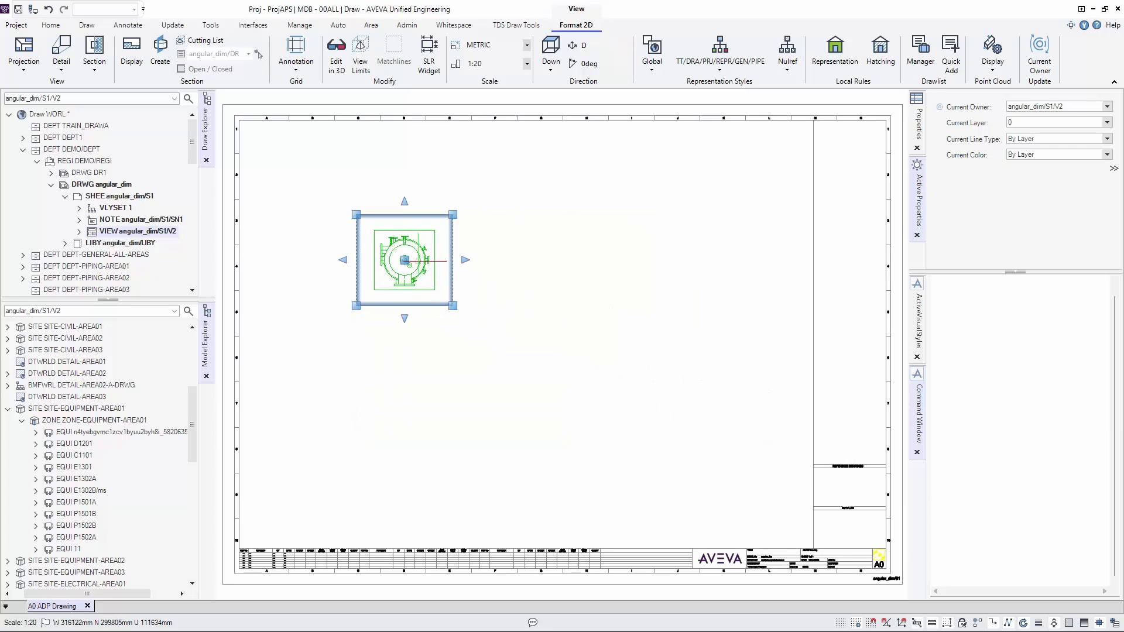
click(404, 260)
click(345, 220)
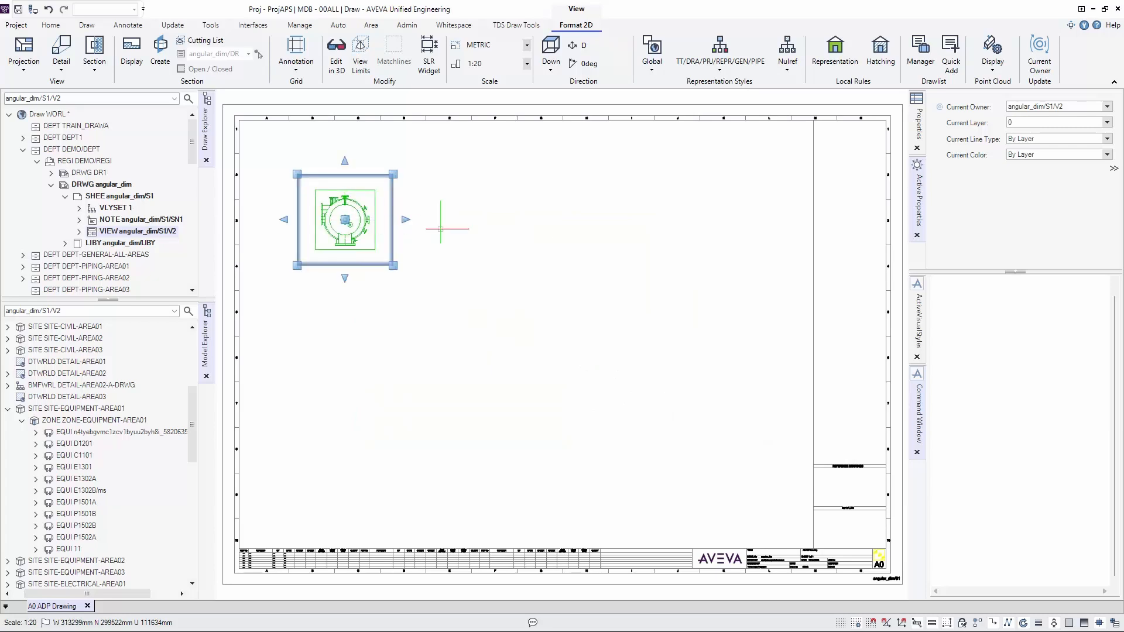
key(Escape)
Step: Create a chained angular dimension about the vessel's centre from the top nozzle to the upper-right nozzle, with its arc outside the shell
scroll(349, 193, up, 5)
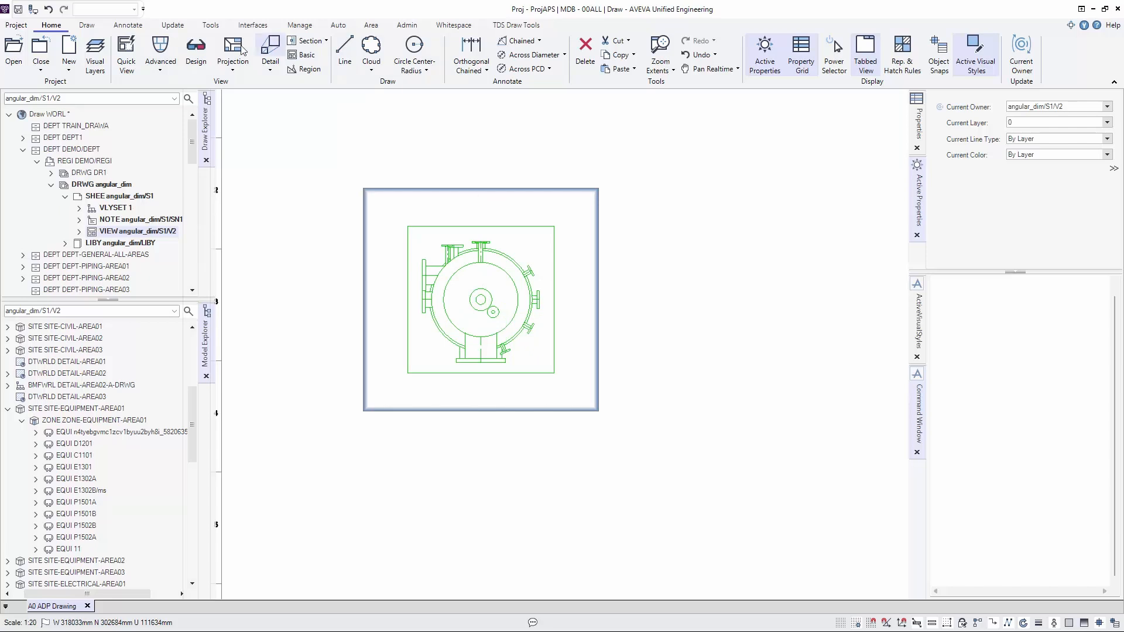
click(131, 25)
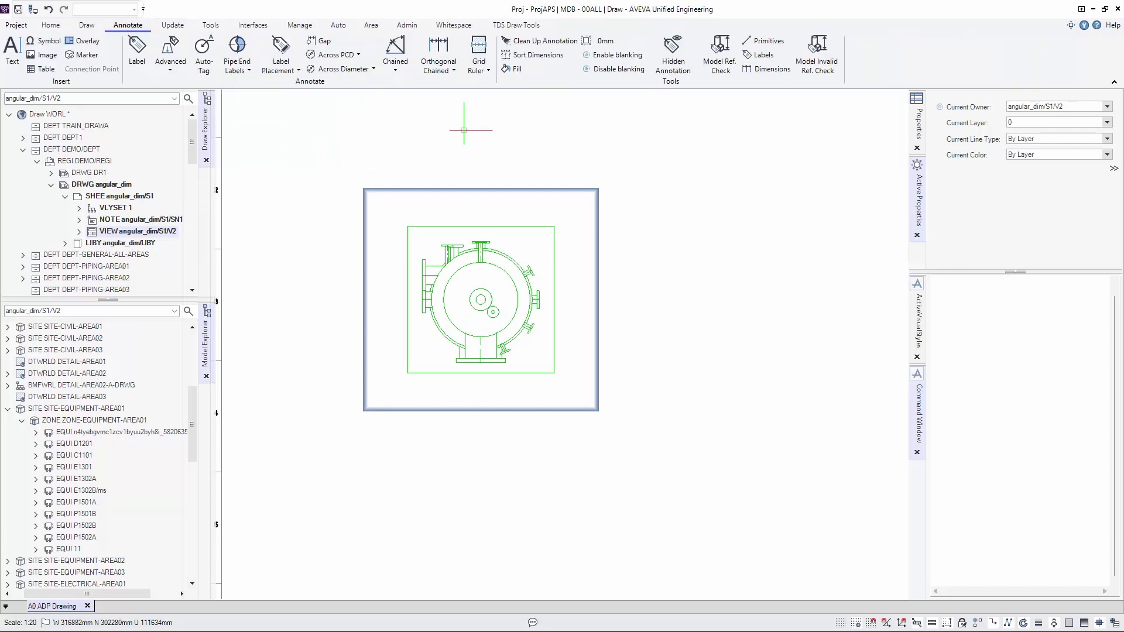
click(395, 72)
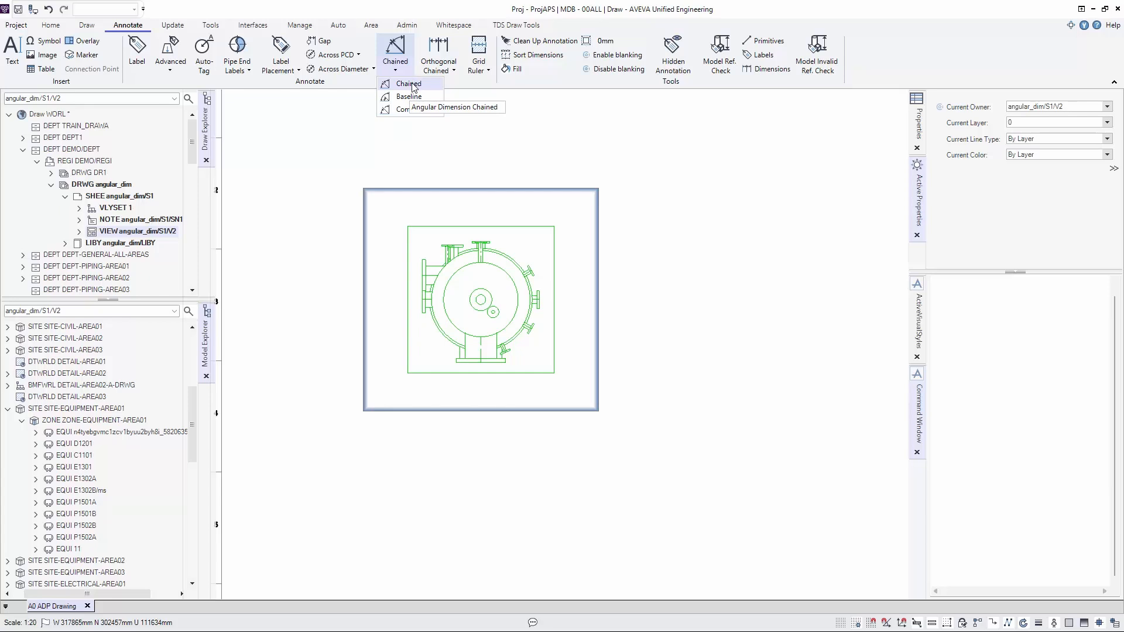
click(409, 84)
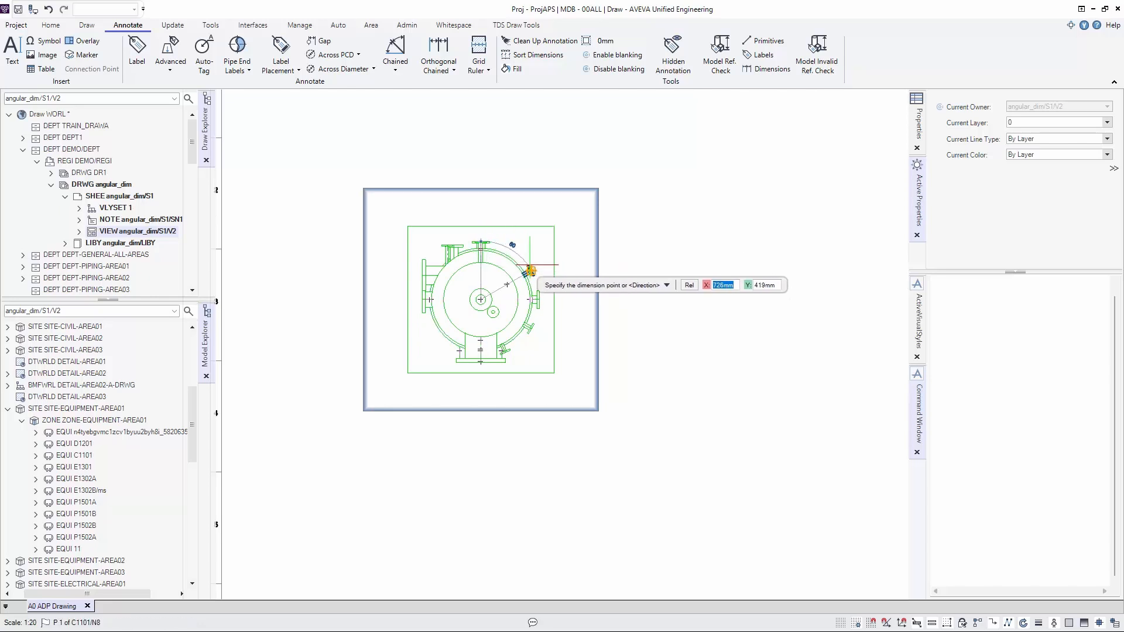
click(531, 300)
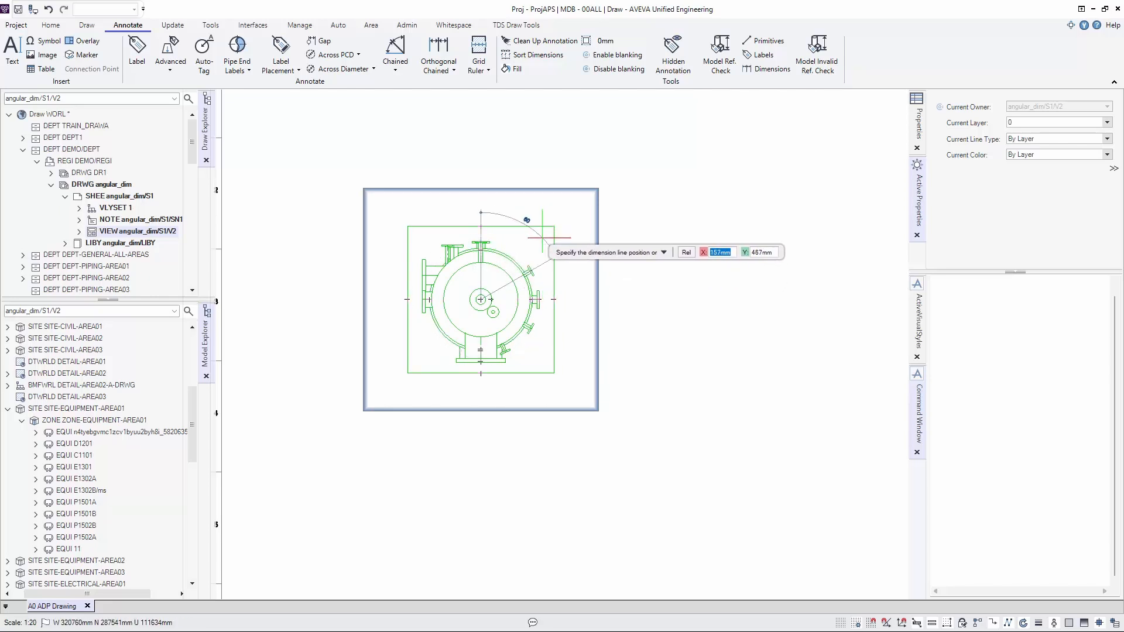
click(550, 271)
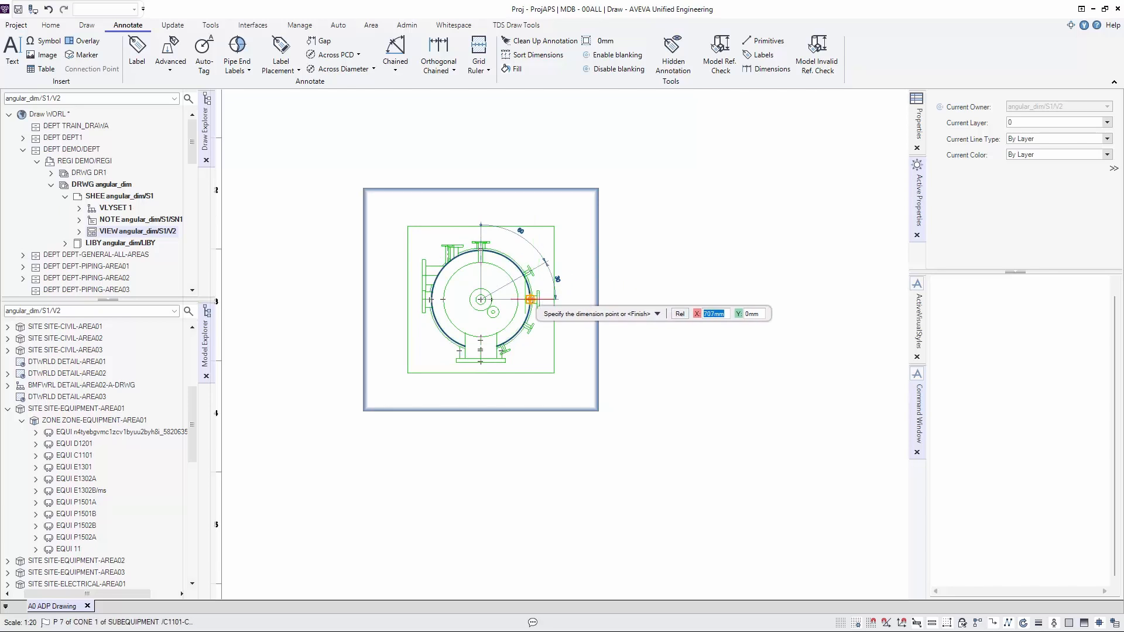
Step: Continue the angular chain clockwise through the right nozzle, the lower-right nozzle and the small nozzle beside the base, and finish the dimension
click(538, 300)
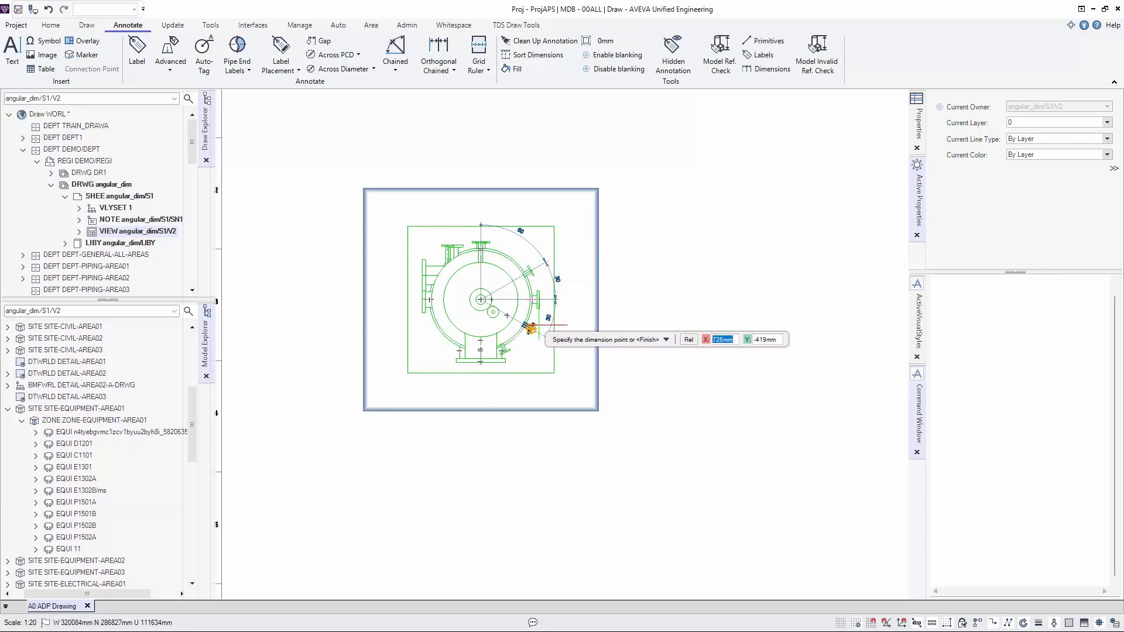
click(531, 328)
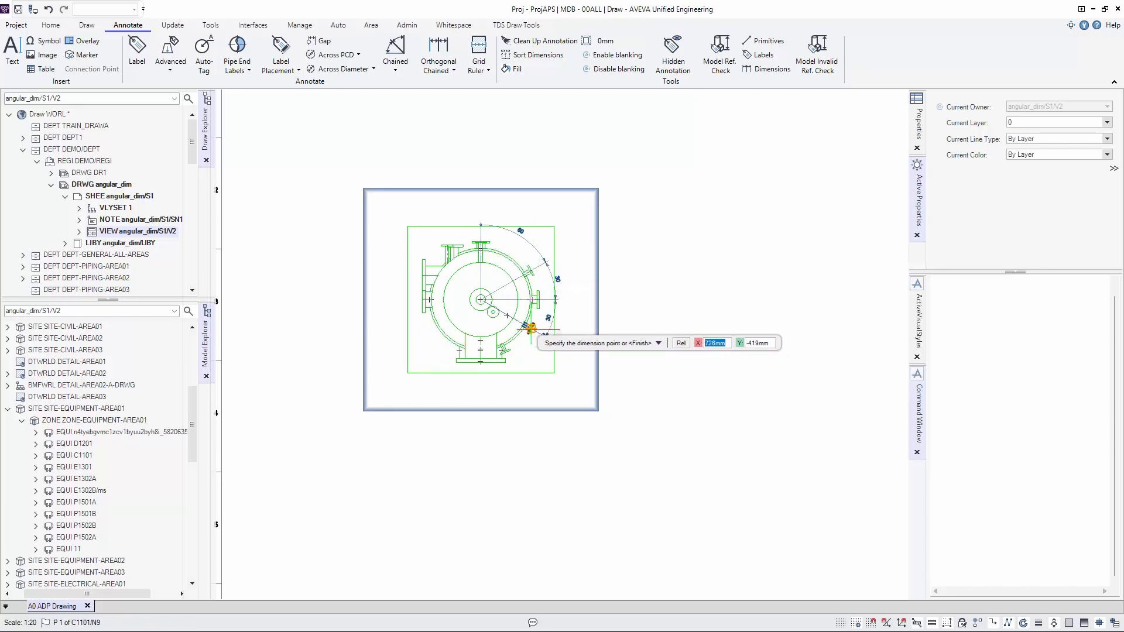
click(504, 352)
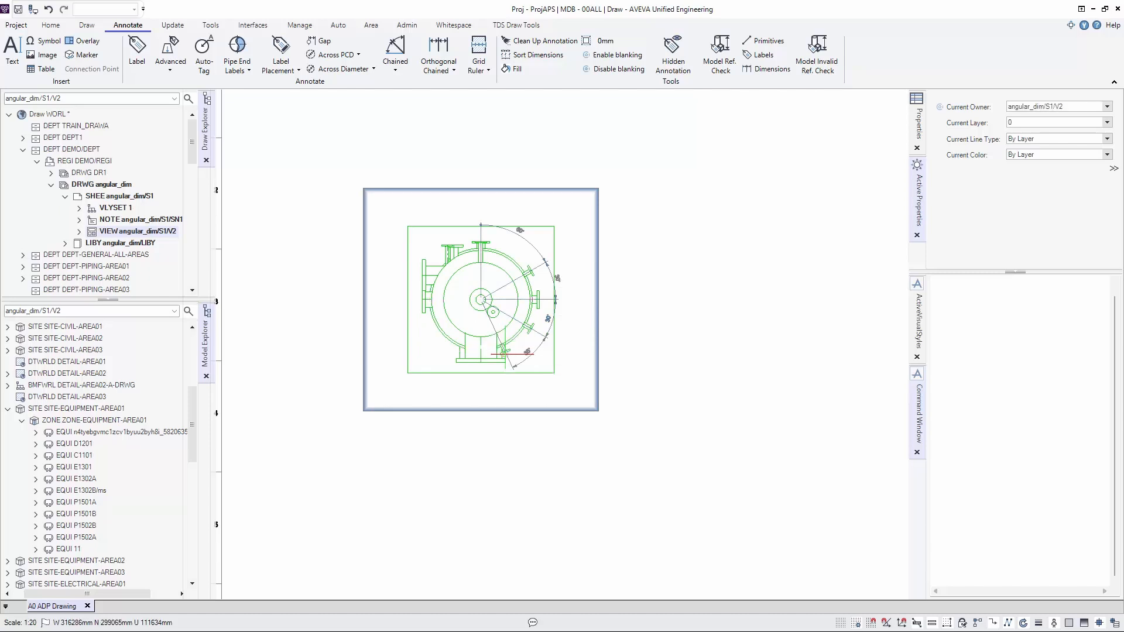
Step: Extend the existing angular dimension with points at C1101/M3 at the vessel's bottom and nozzle C1101/N2 on its left side
scroll(527, 308, up, 3)
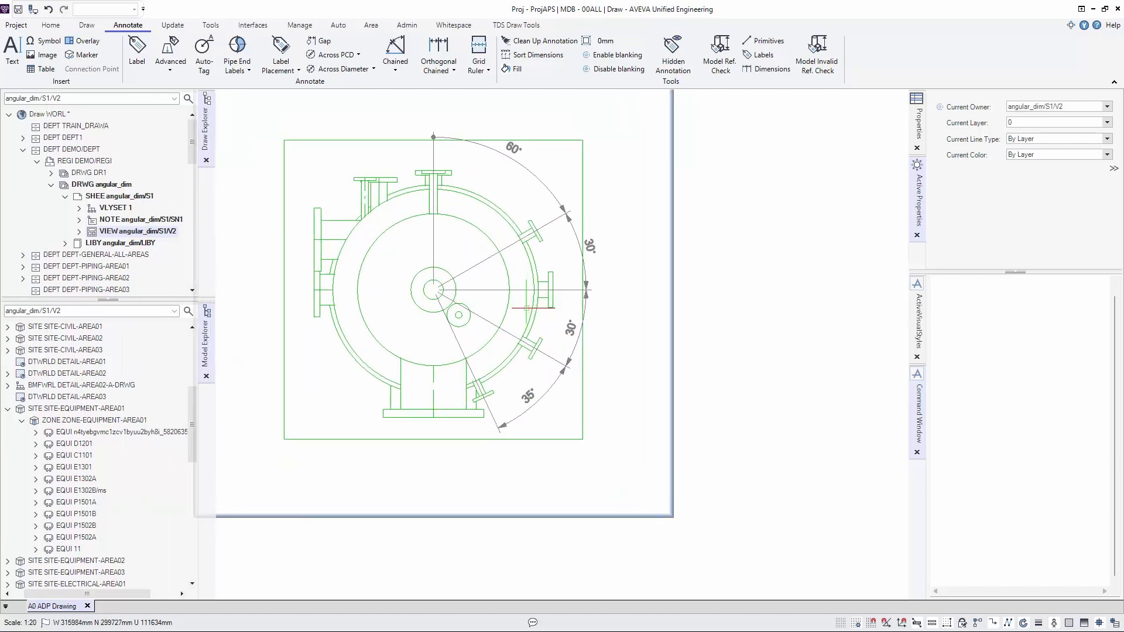
scroll(527, 308, up, 1)
click(923, 337)
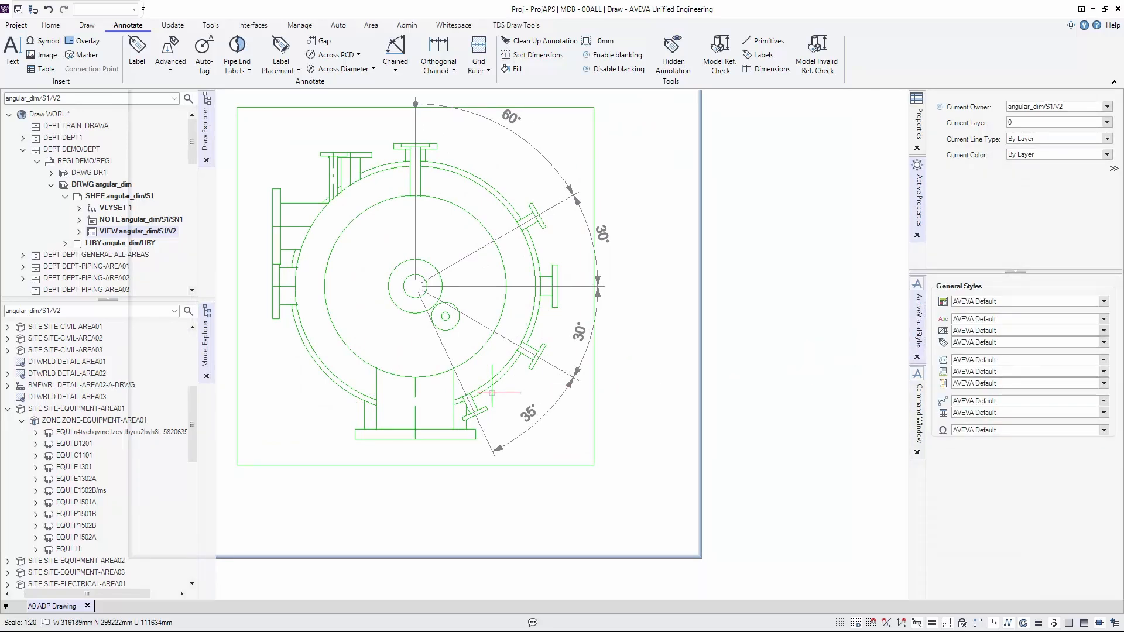
scroll(492, 393, down, 1)
scroll(492, 393, down, 1)
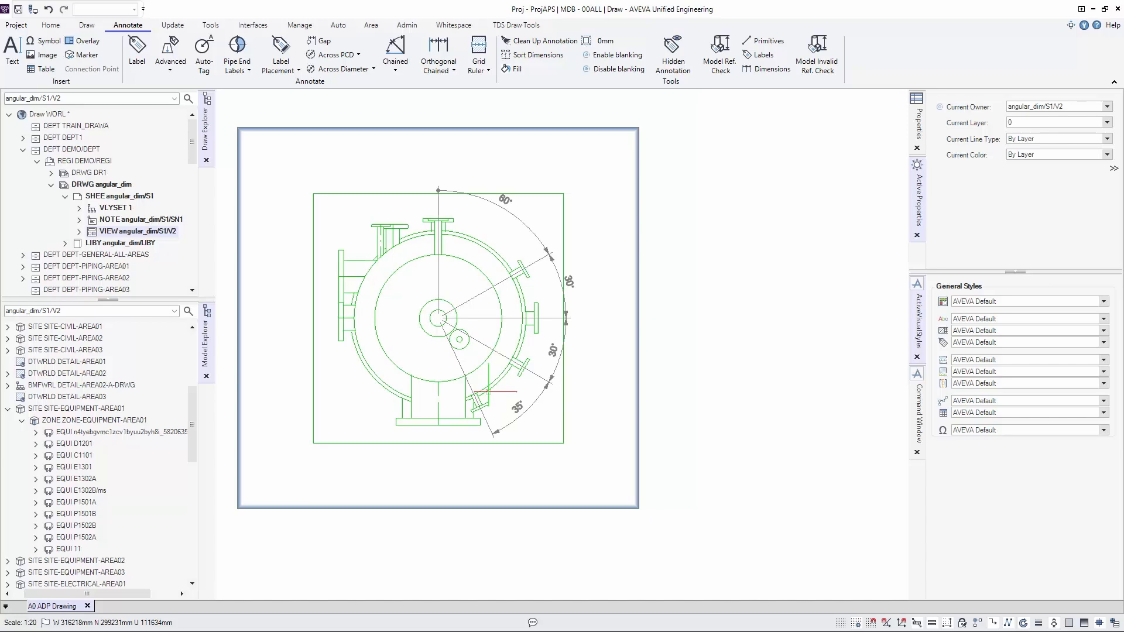
click(552, 376)
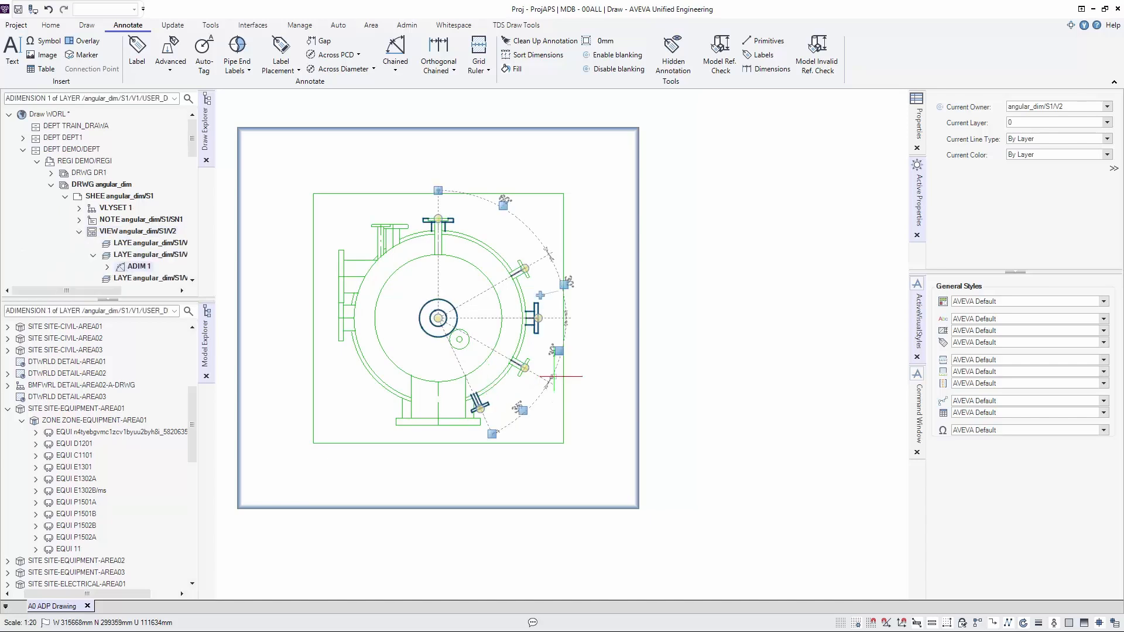
click(540, 296)
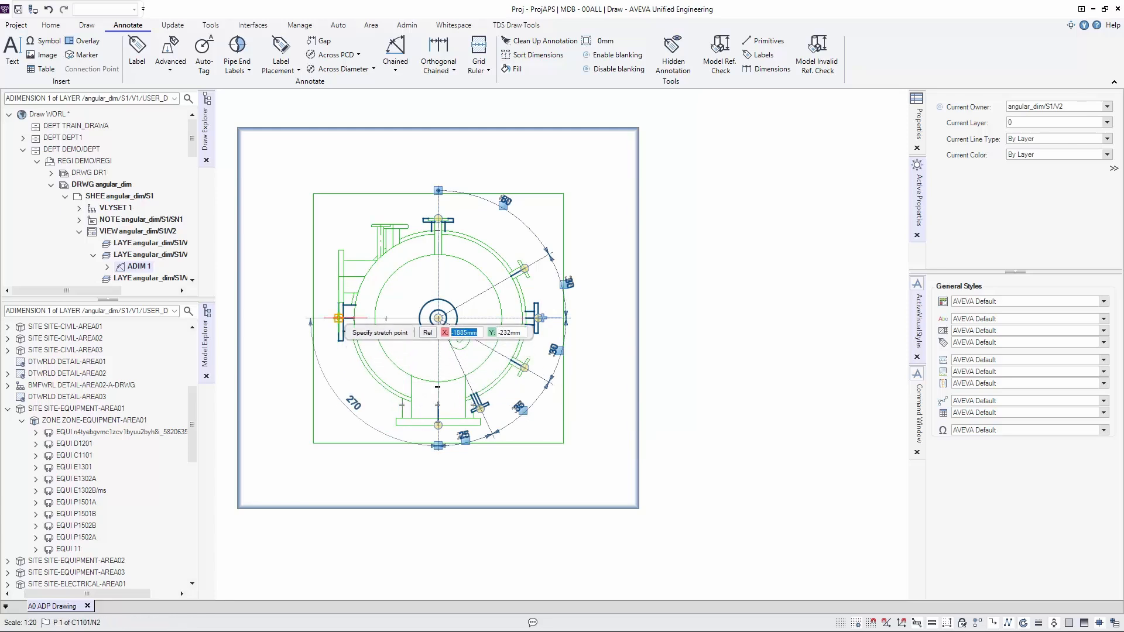
click(340, 321)
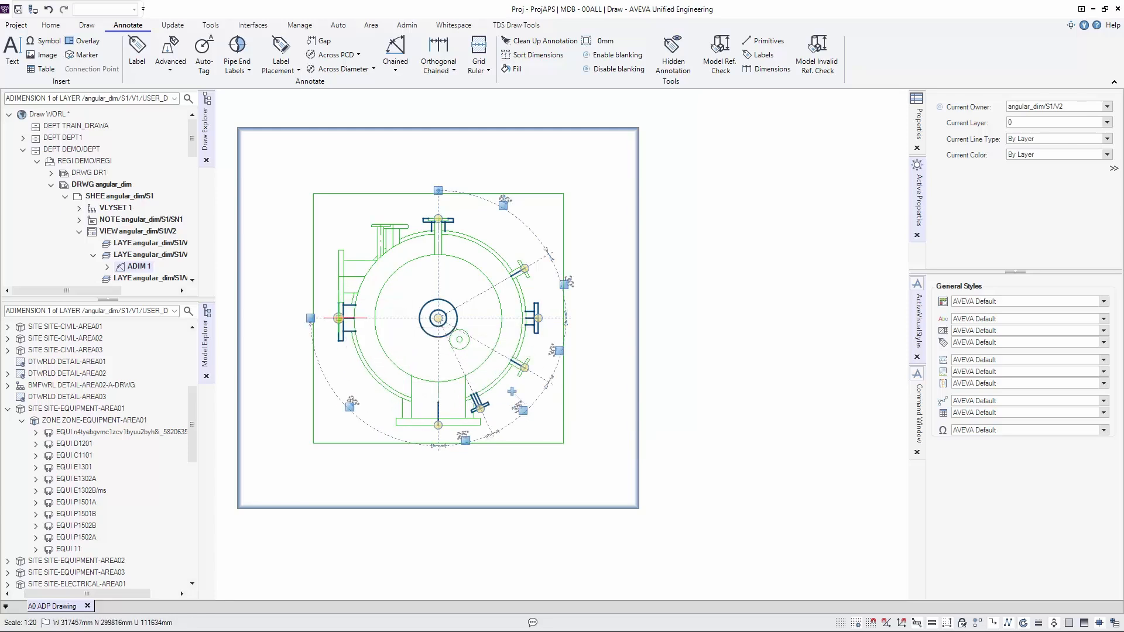
key(Escape)
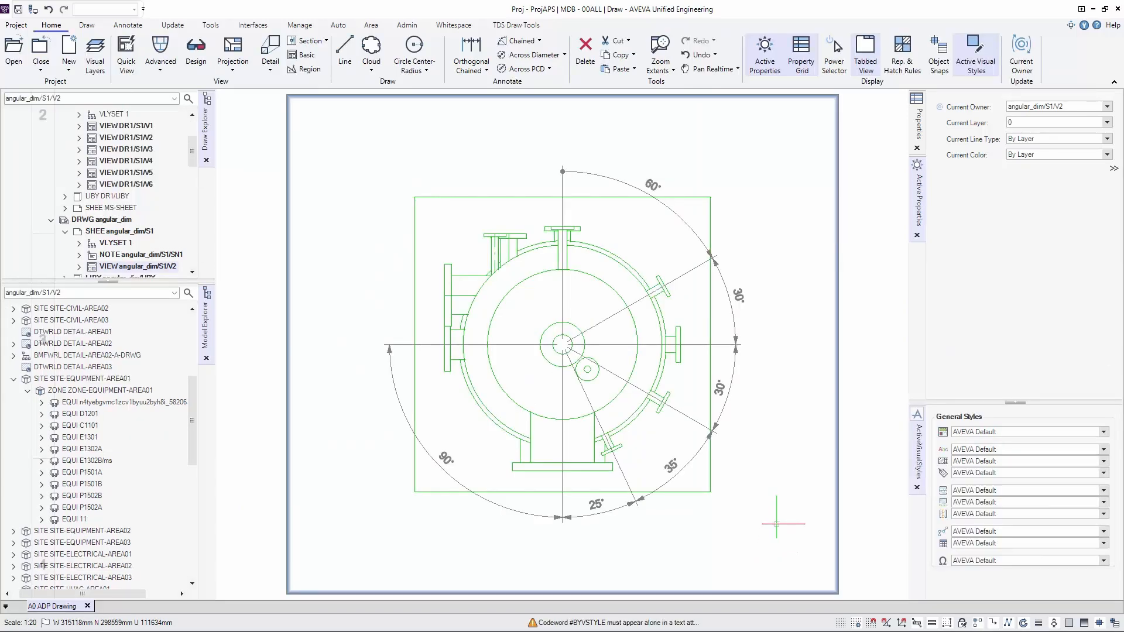
Step: Open the vertex editor for the chained angular dimension and select the vertex at nozzle C1101/N1
click(739, 303)
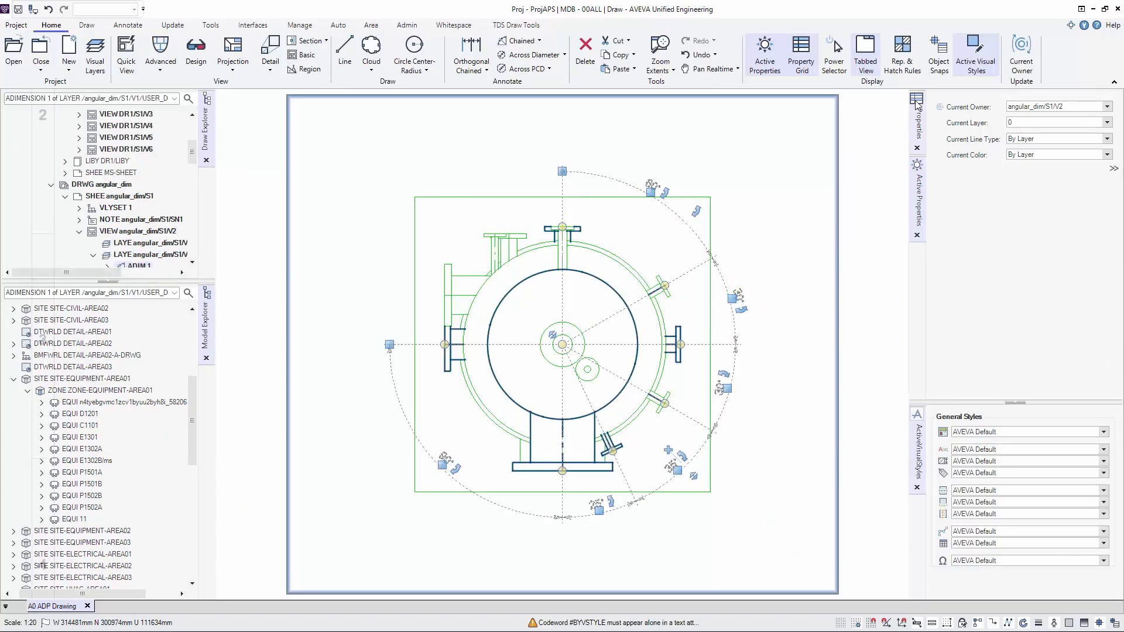
click(917, 123)
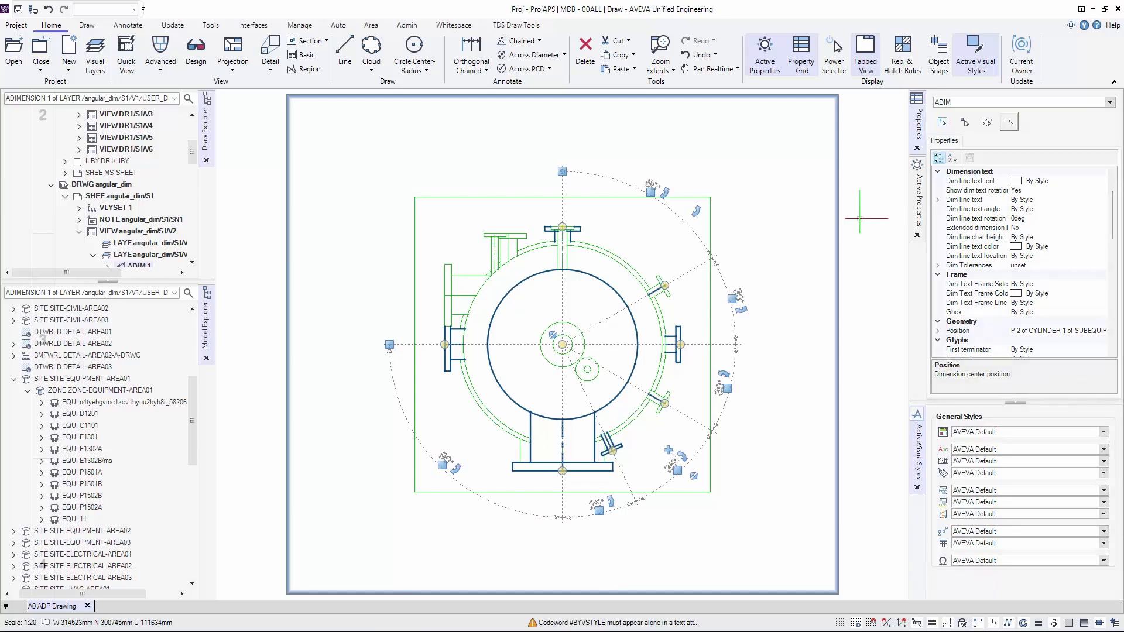
click(1015, 123)
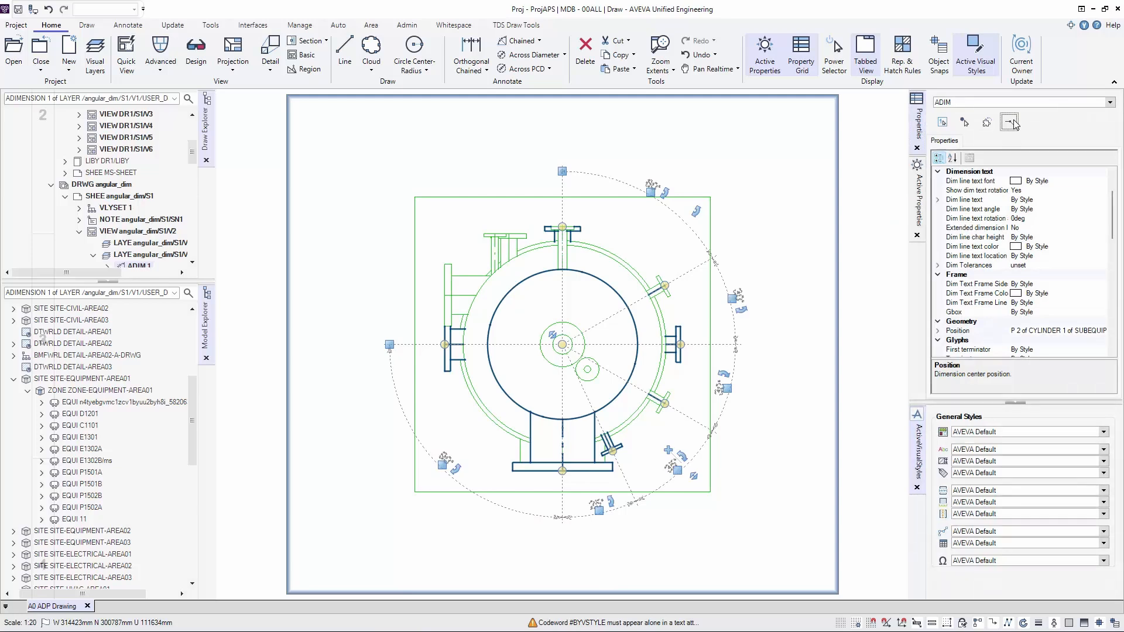
click(983, 126)
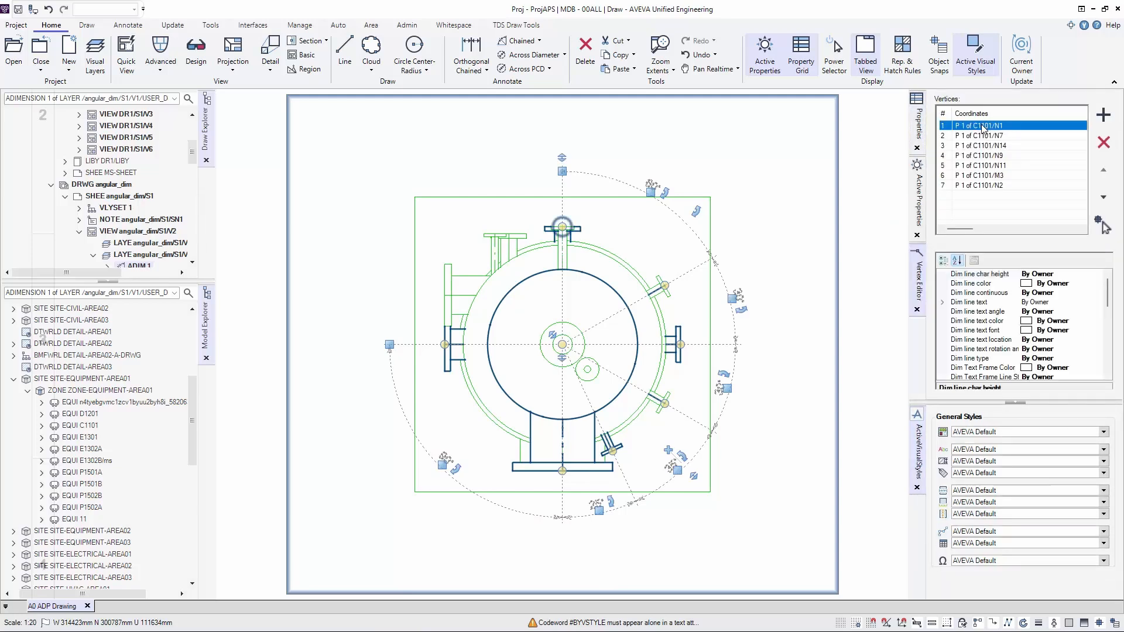
Step: Set By Owner to No for the projection line text of the C1101/N1 vertex
click(944, 303)
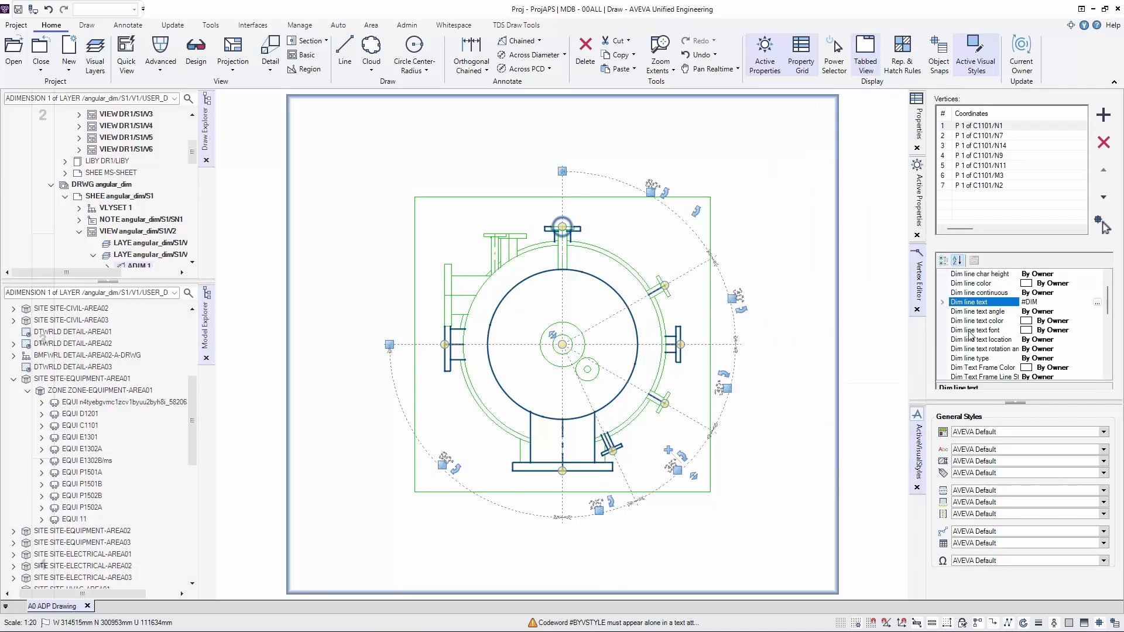
scroll(971, 335, down, 3)
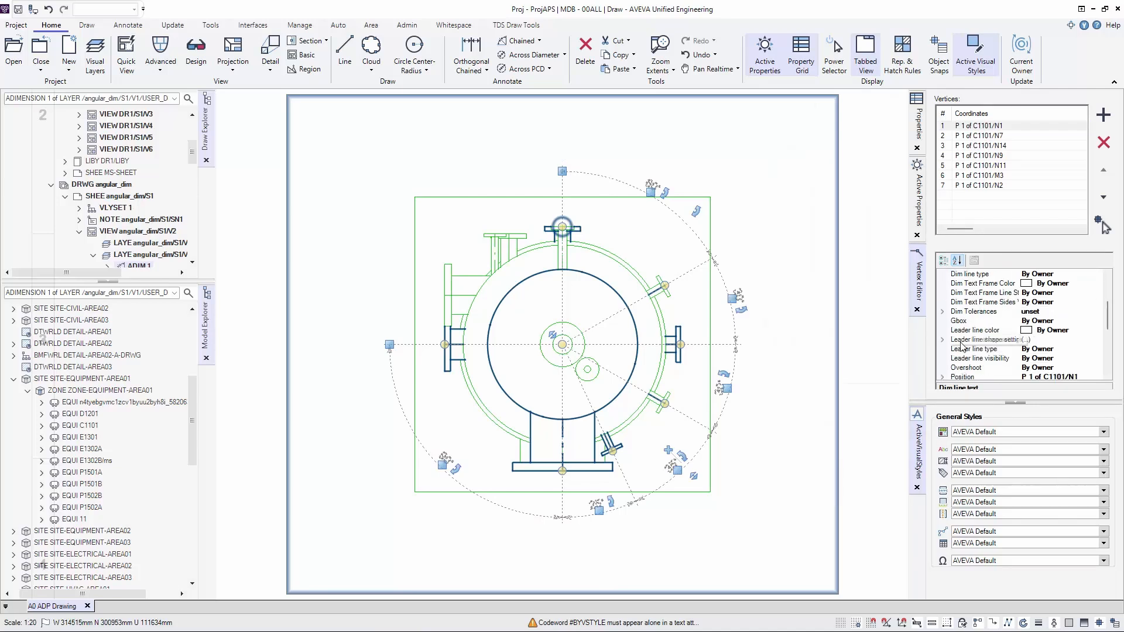
scroll(964, 346, down, 1)
scroll(962, 346, down, 1)
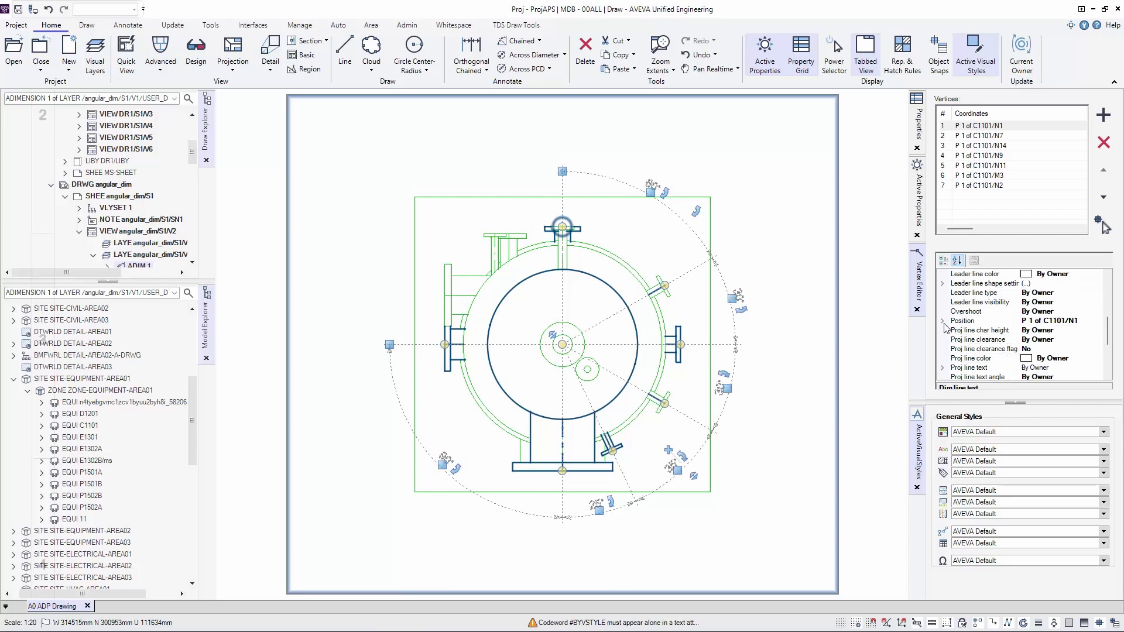
scroll(950, 287, up, 1)
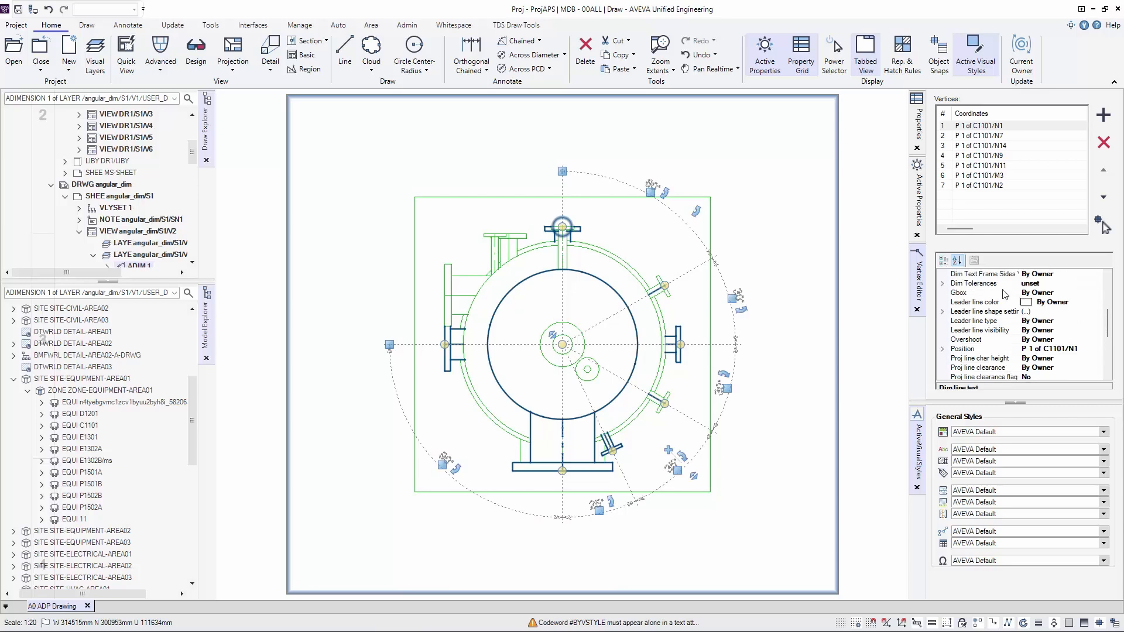
scroll(949, 320, down, 3)
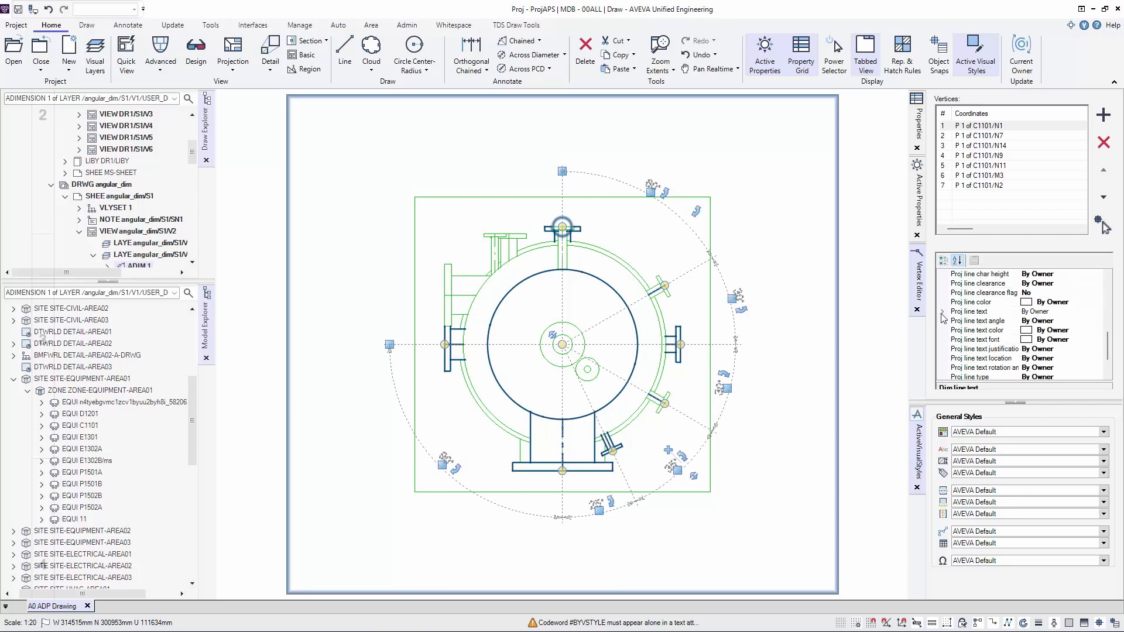
click(944, 313)
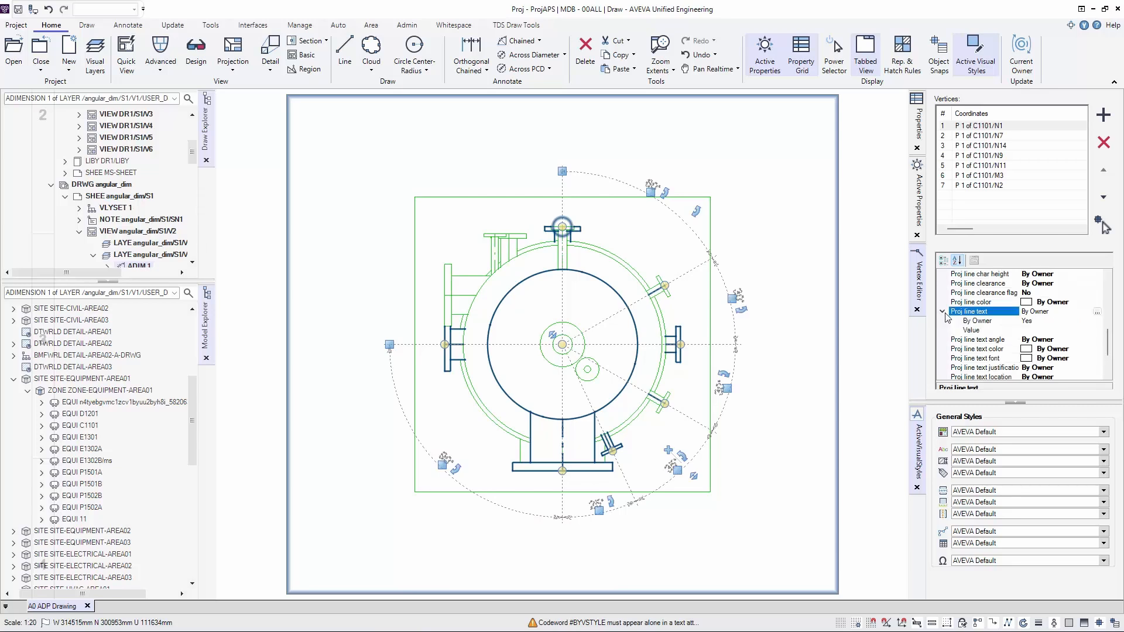
click(1087, 321)
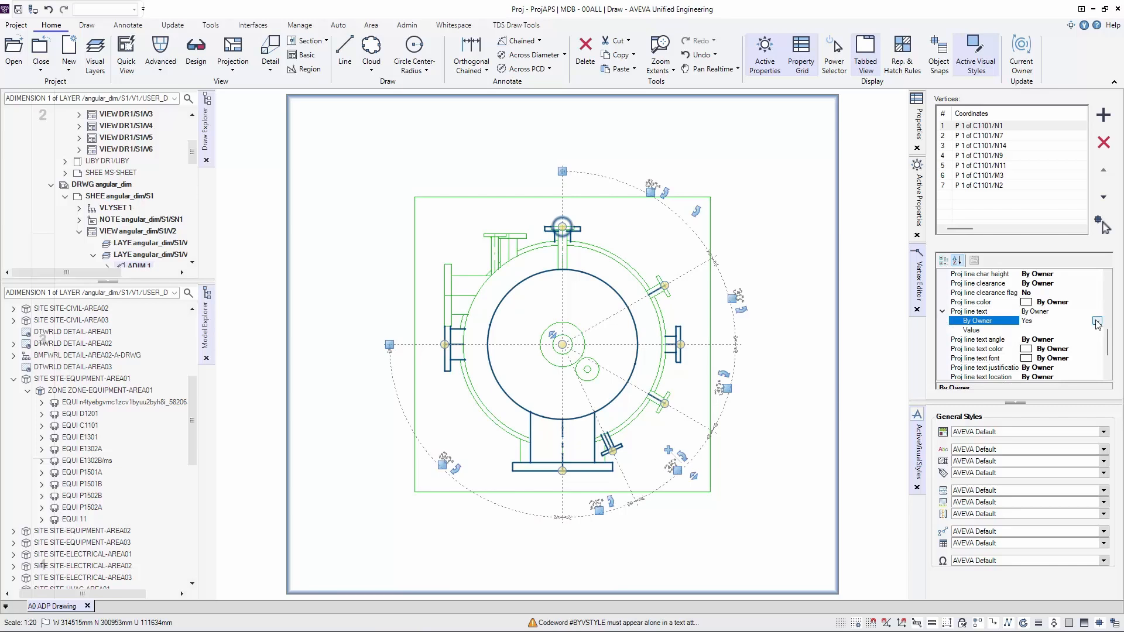
click(1097, 322)
click(1033, 340)
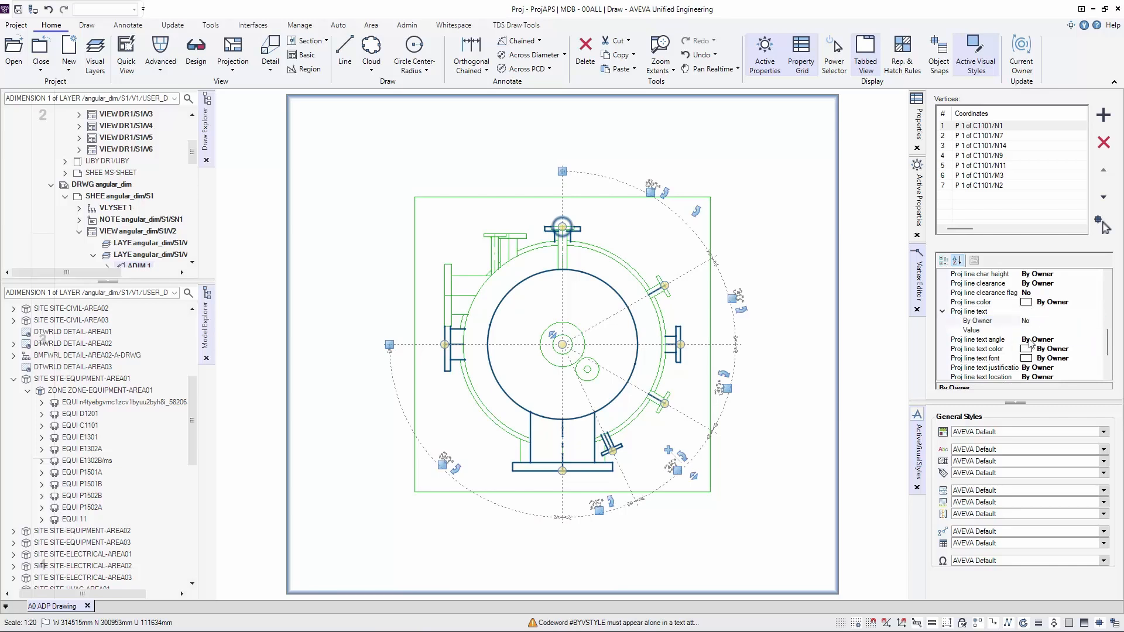
Step: Set the C1101/N1 vertex's projection line text to the intelligent text code word for Name, #NAME(C2:)
click(1053, 314)
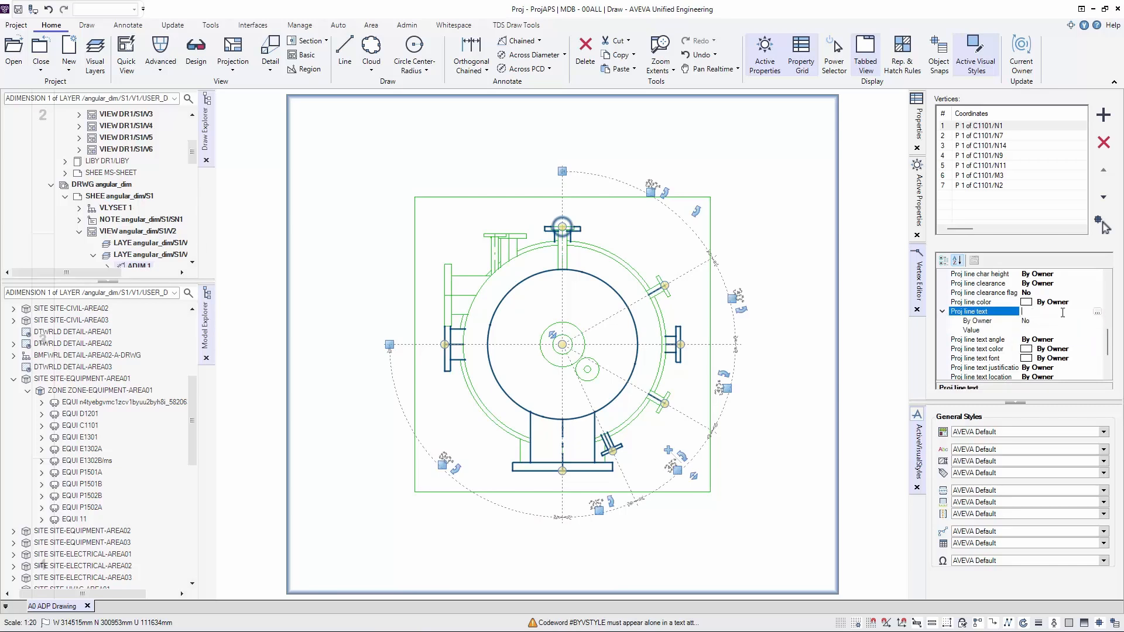
click(1097, 312)
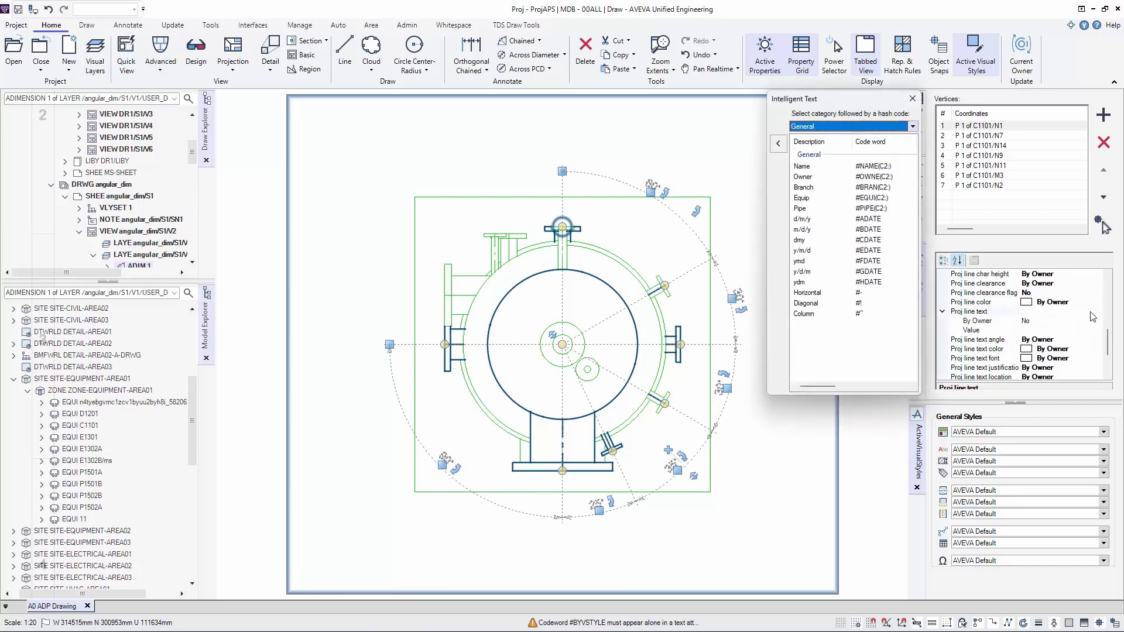
click(807, 169)
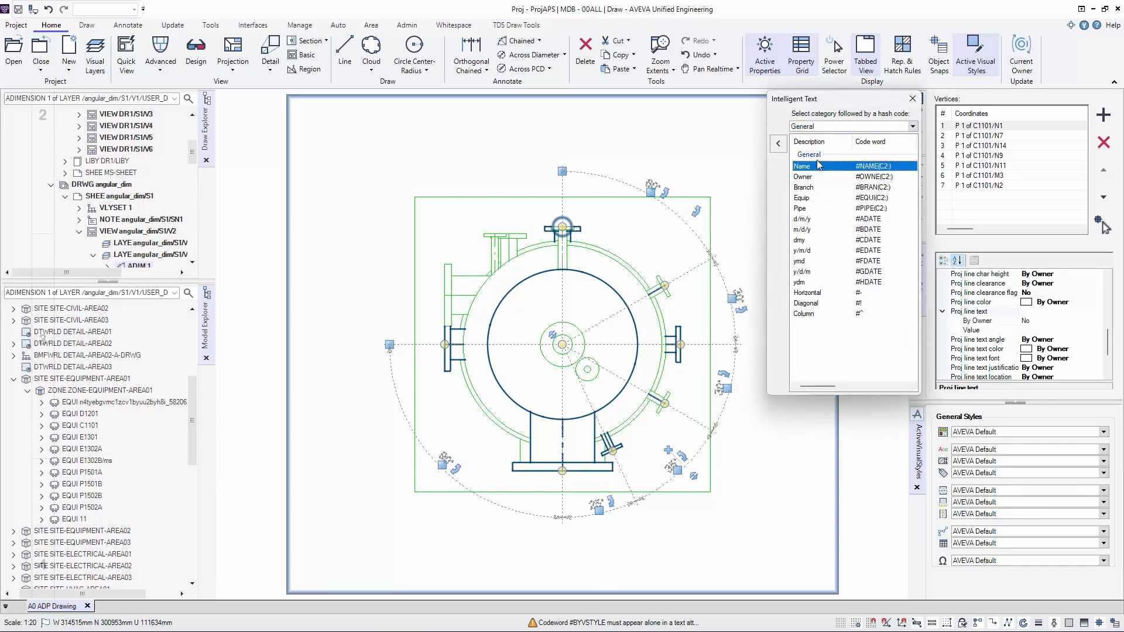
click(911, 100)
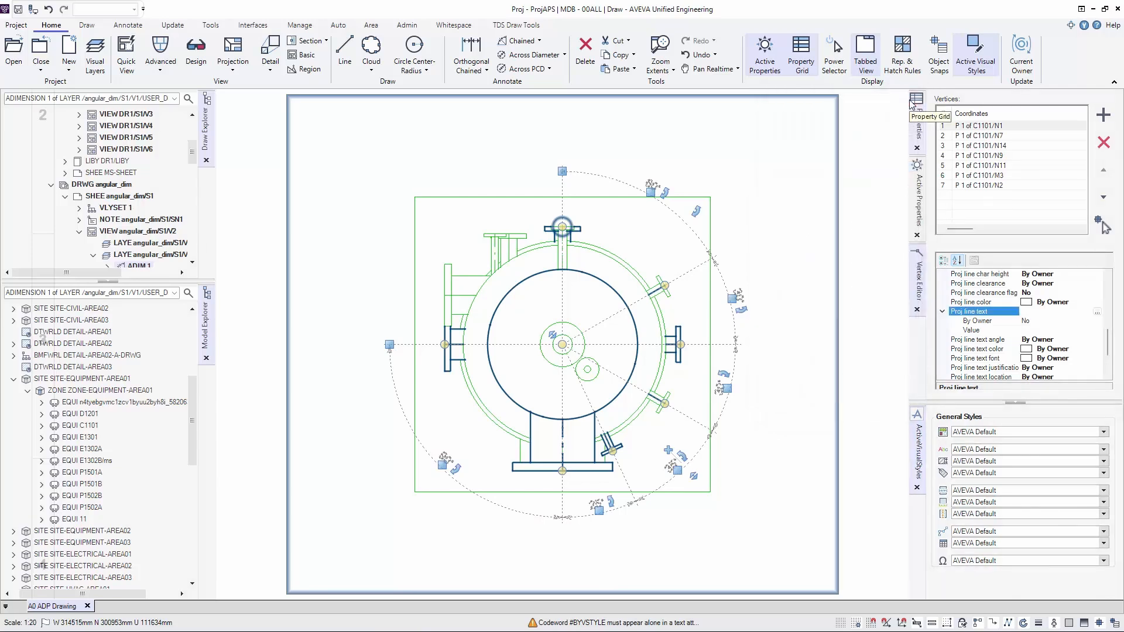
click(1095, 312)
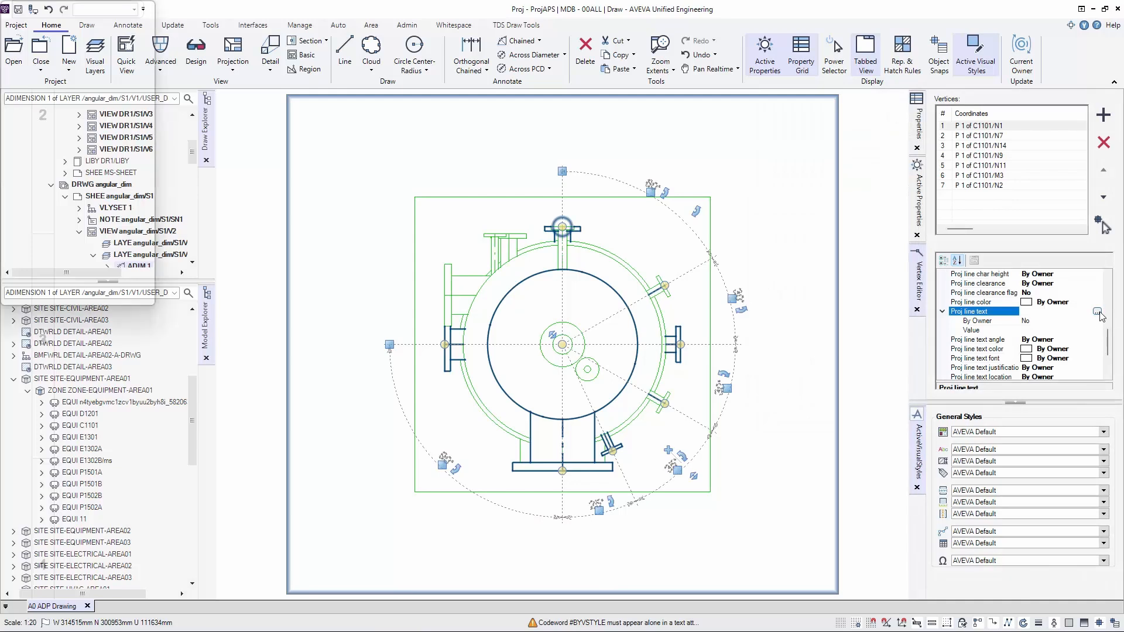
click(836, 168)
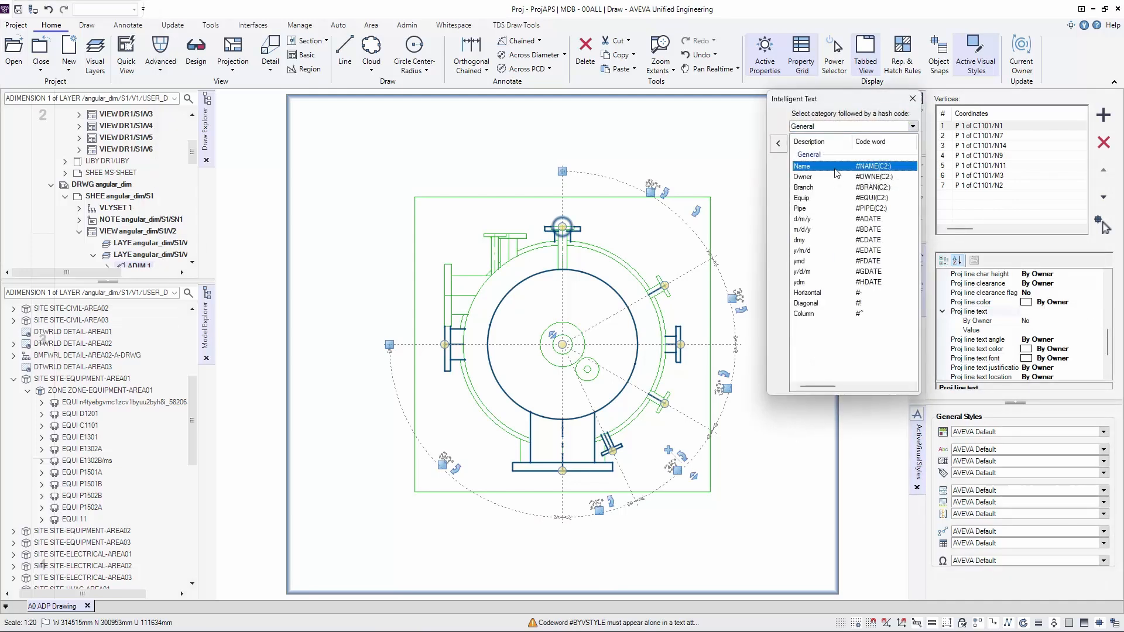
click(913, 99)
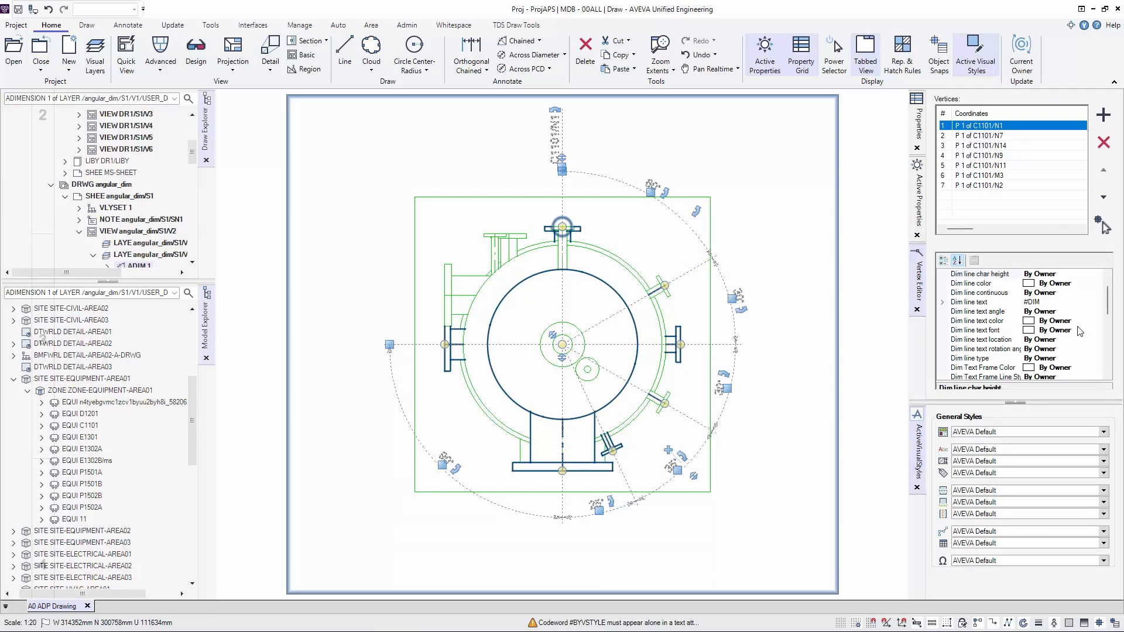
scroll(1081, 331, down, 3)
scroll(1002, 354, down, 2)
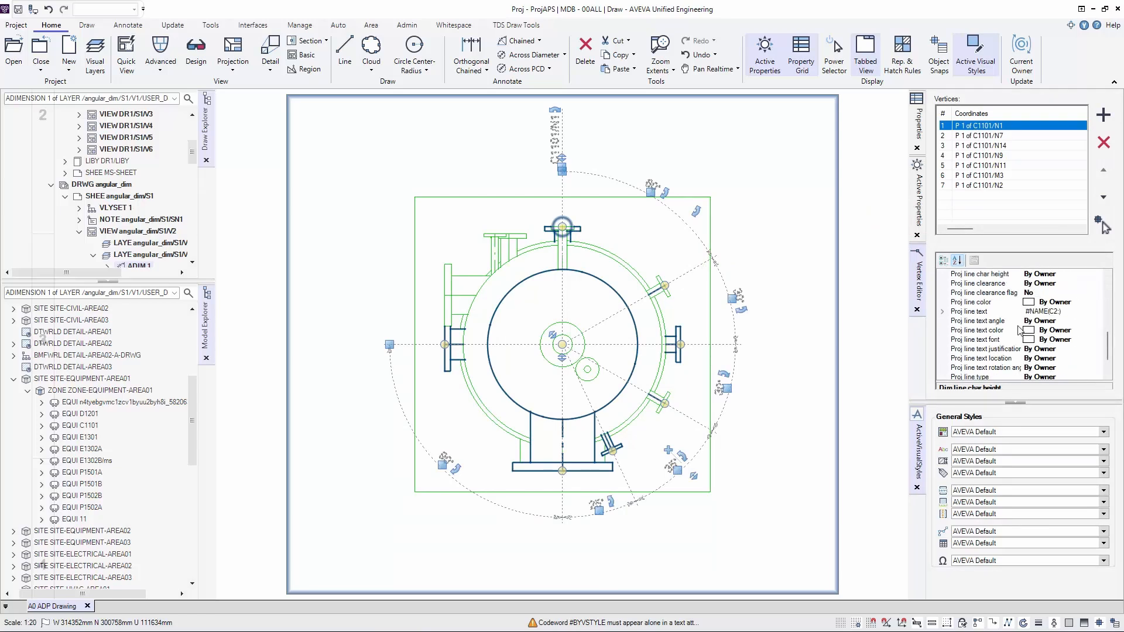
click(1084, 323)
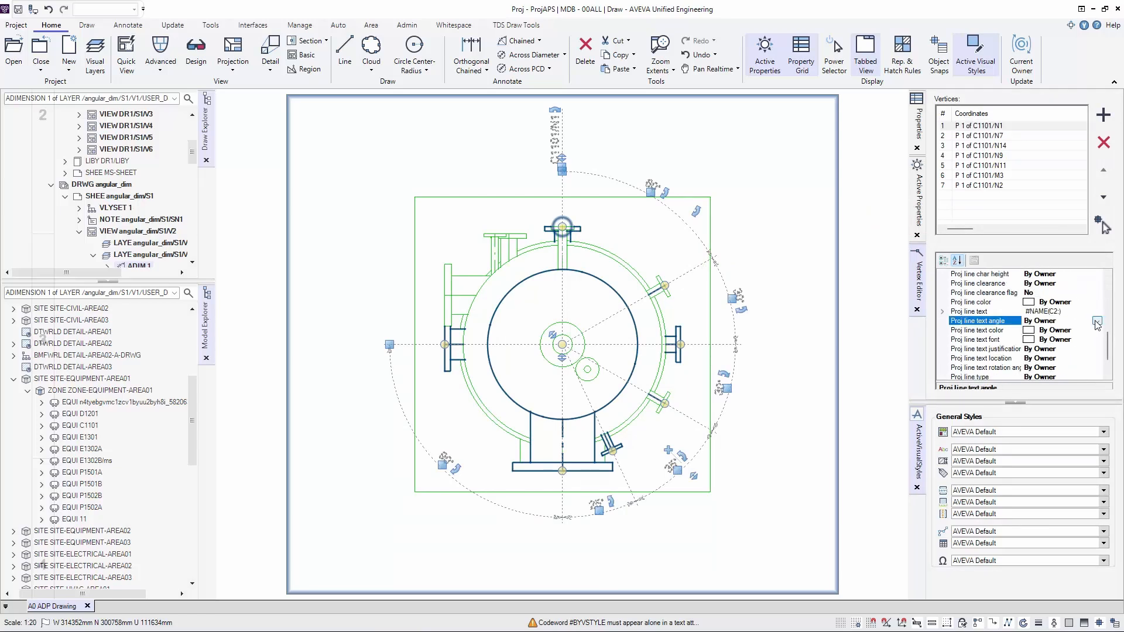
click(1097, 321)
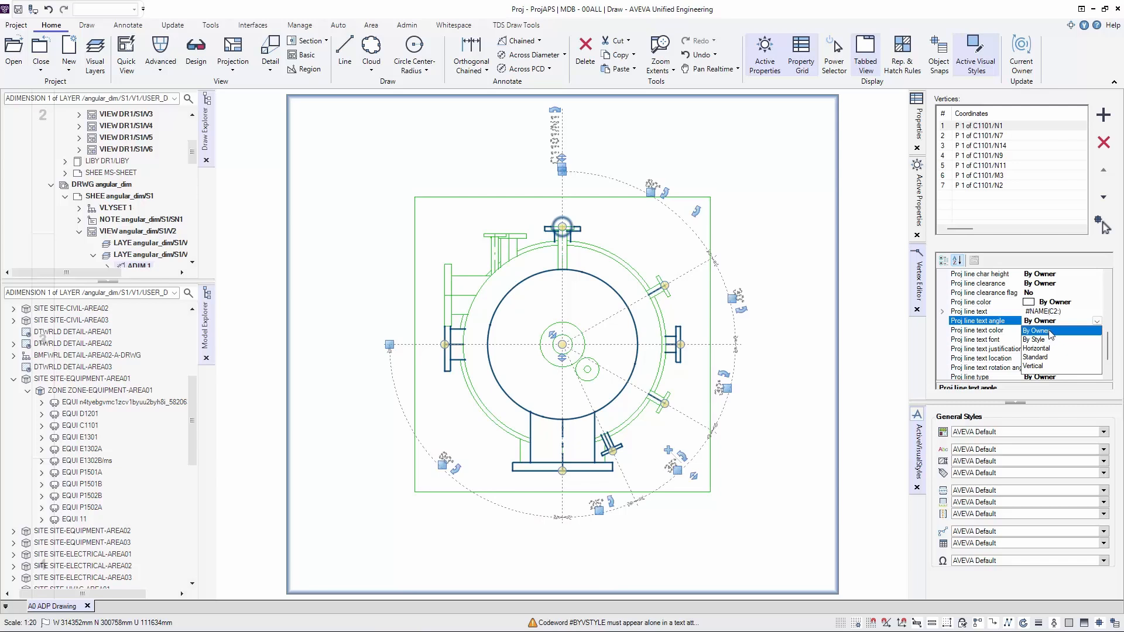
click(949, 316)
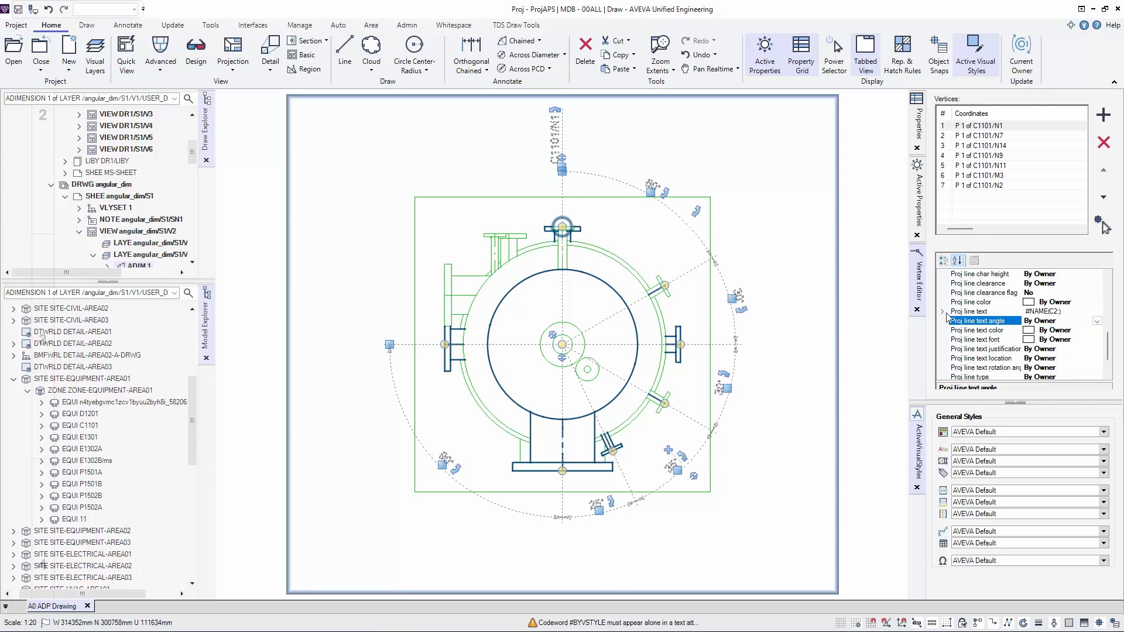
Step: Set By Owner back to Yes for the C1101/N1 vertex's projection line text
click(943, 312)
click(1088, 321)
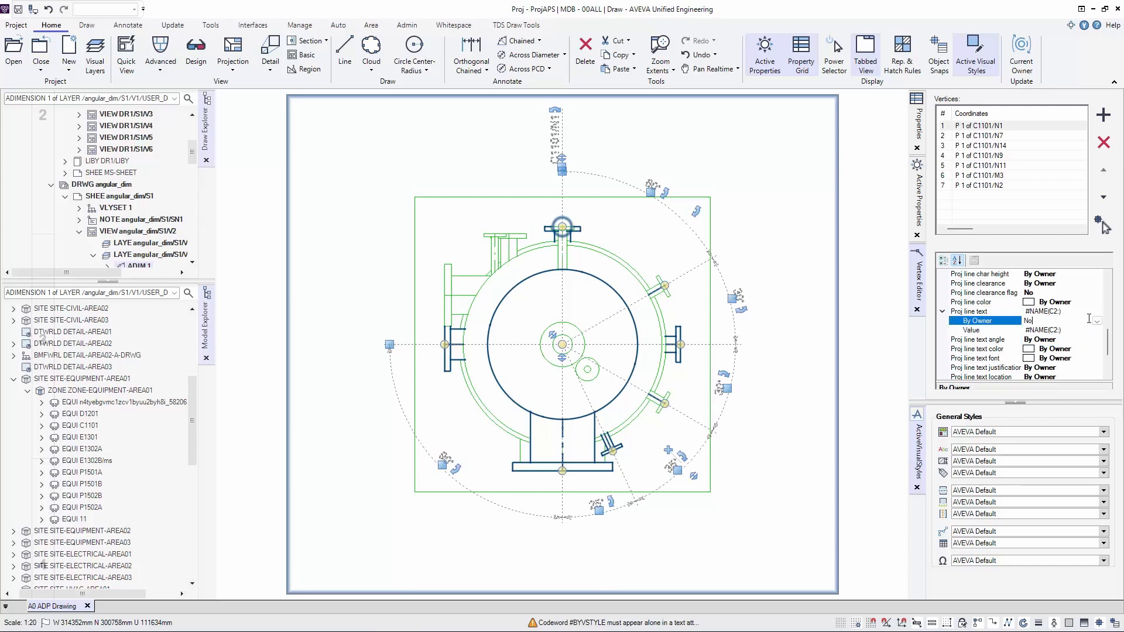
click(1097, 321)
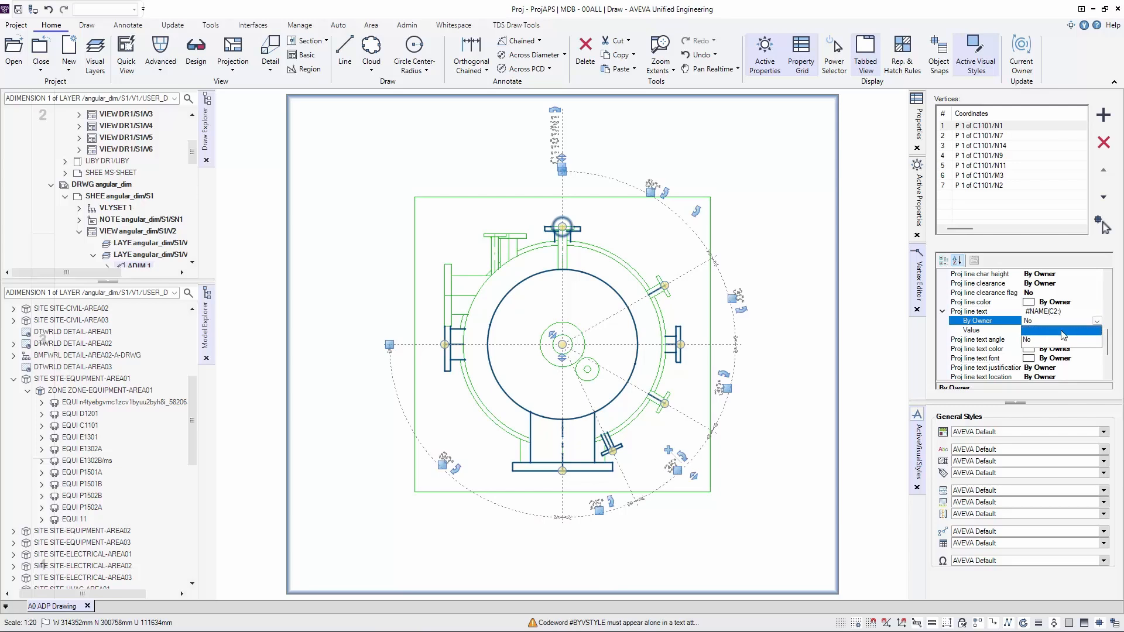
click(1062, 332)
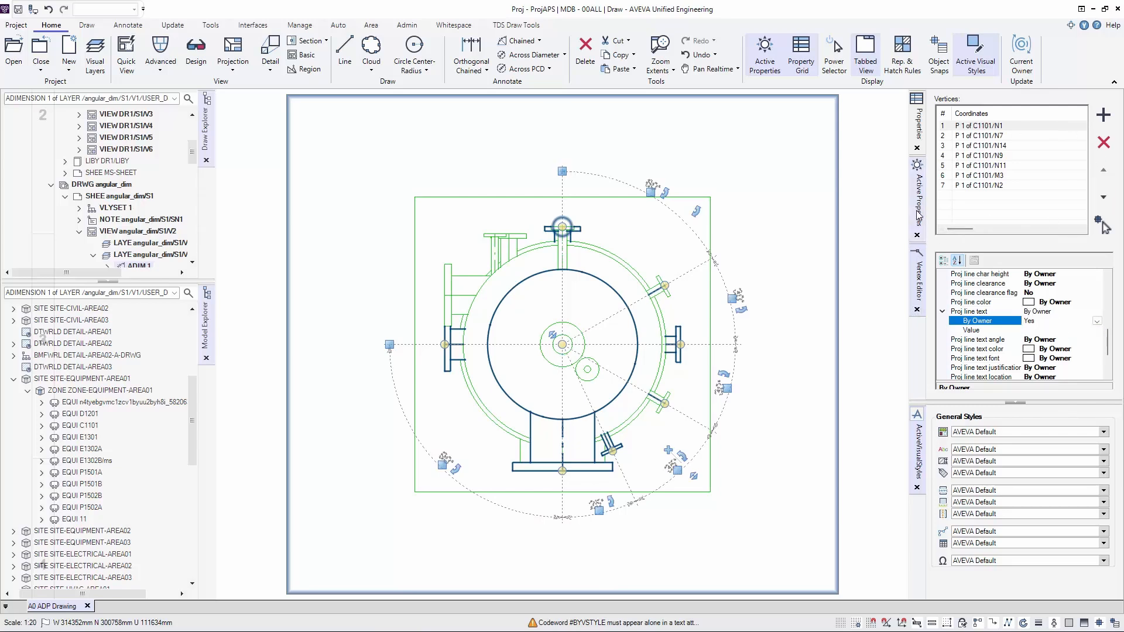
Step: In the properties of the whole angular dimension, set By Style to No for the projection line text
click(919, 134)
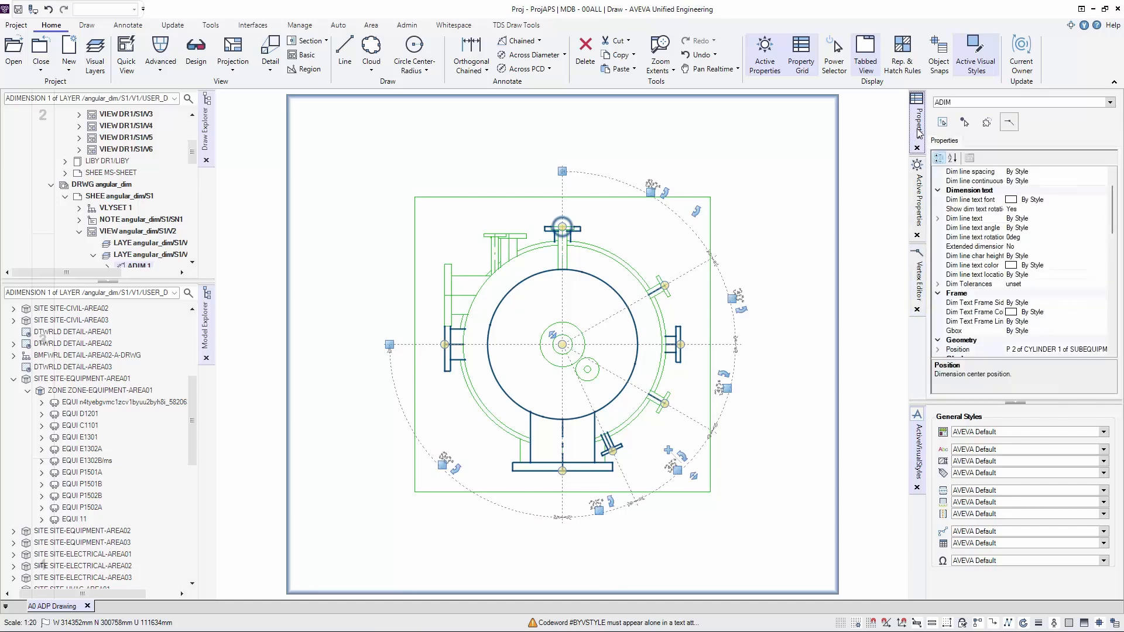
scroll(961, 250, down, 7)
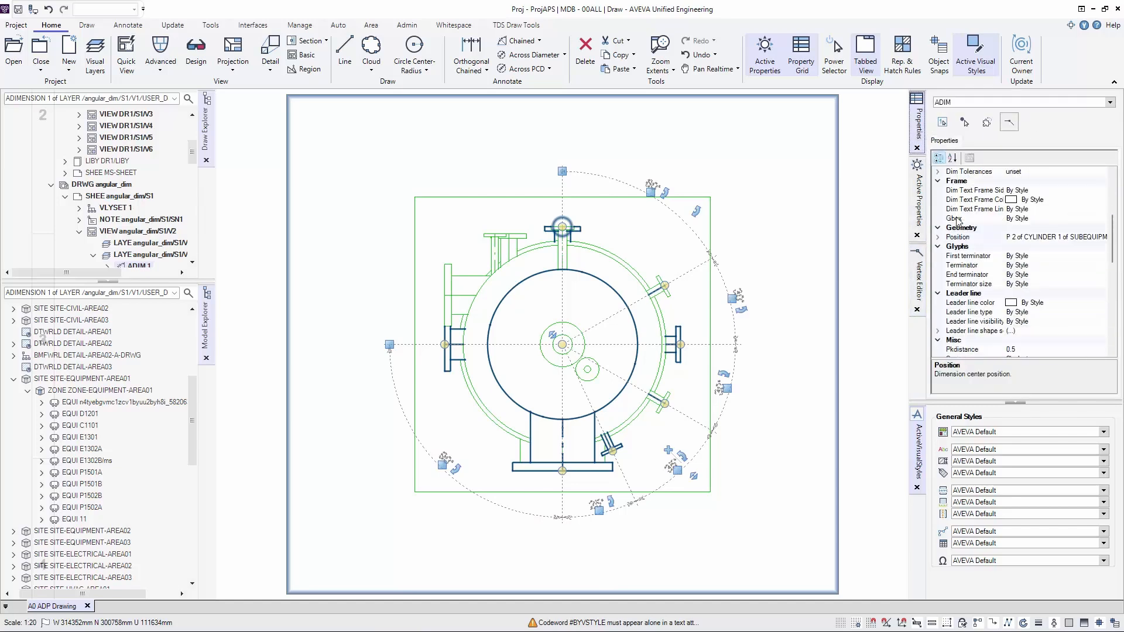
scroll(963, 253, down, 5)
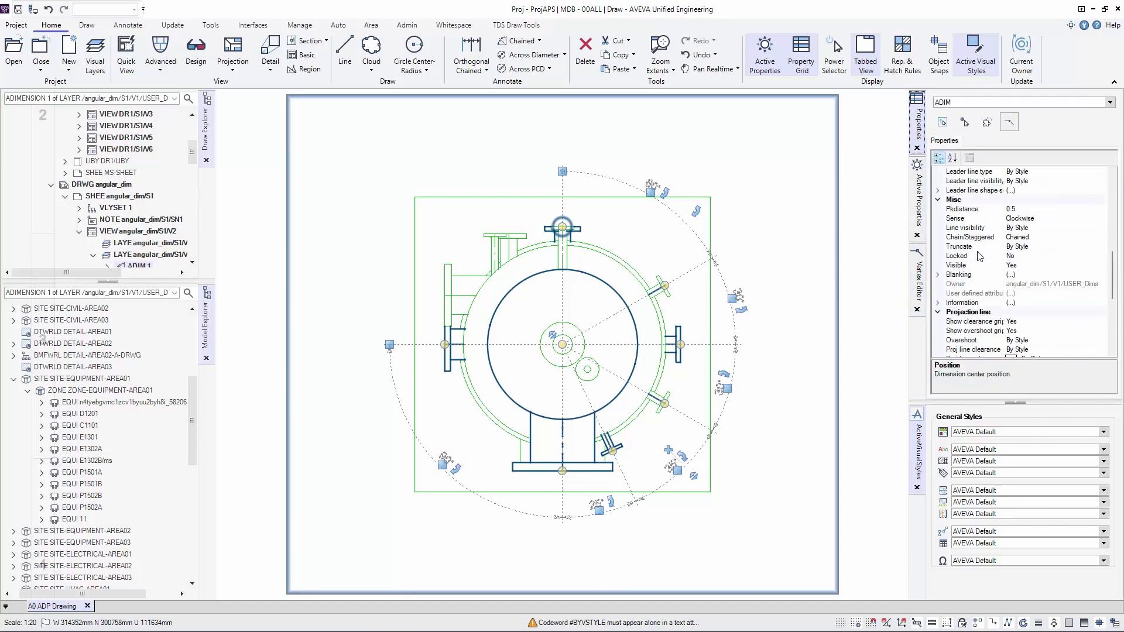
scroll(974, 265, down, 2)
click(941, 255)
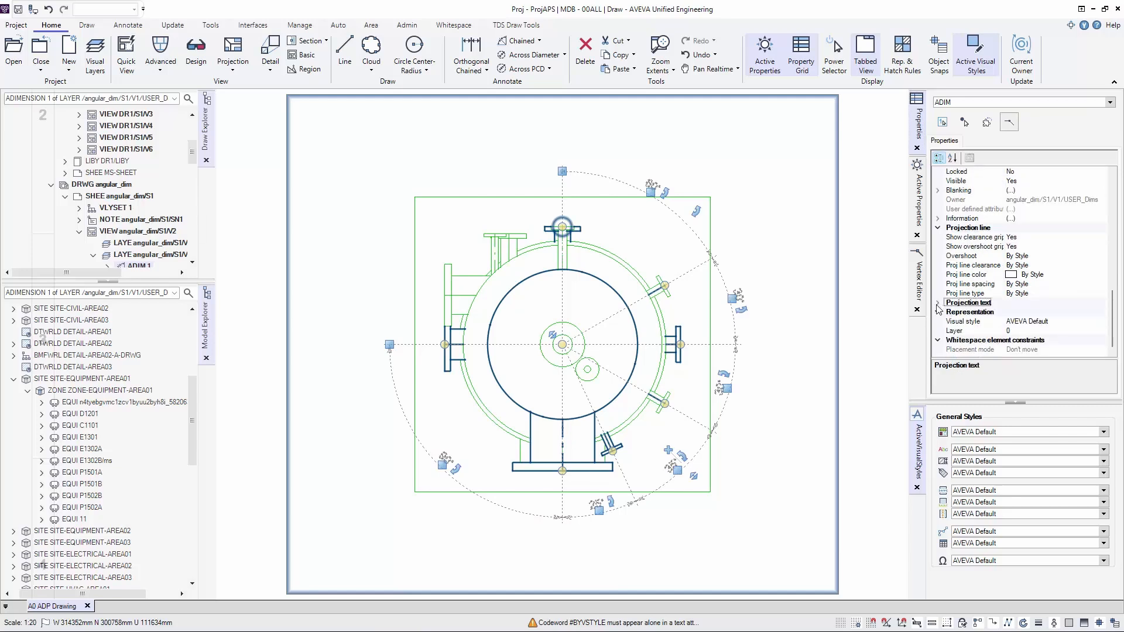
click(938, 304)
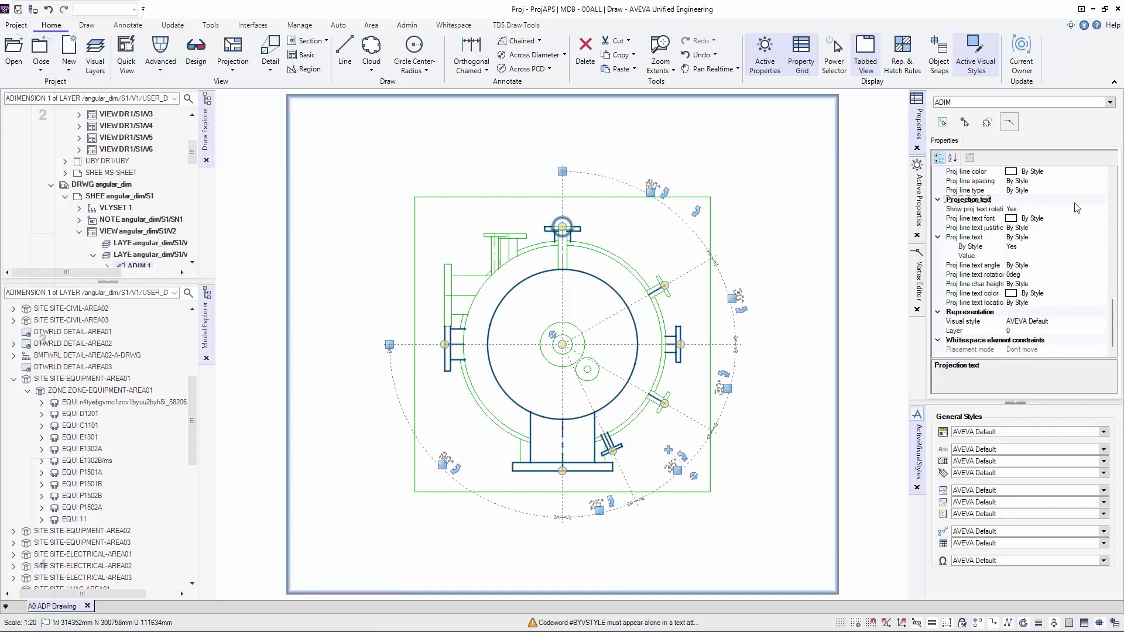
click(965, 239)
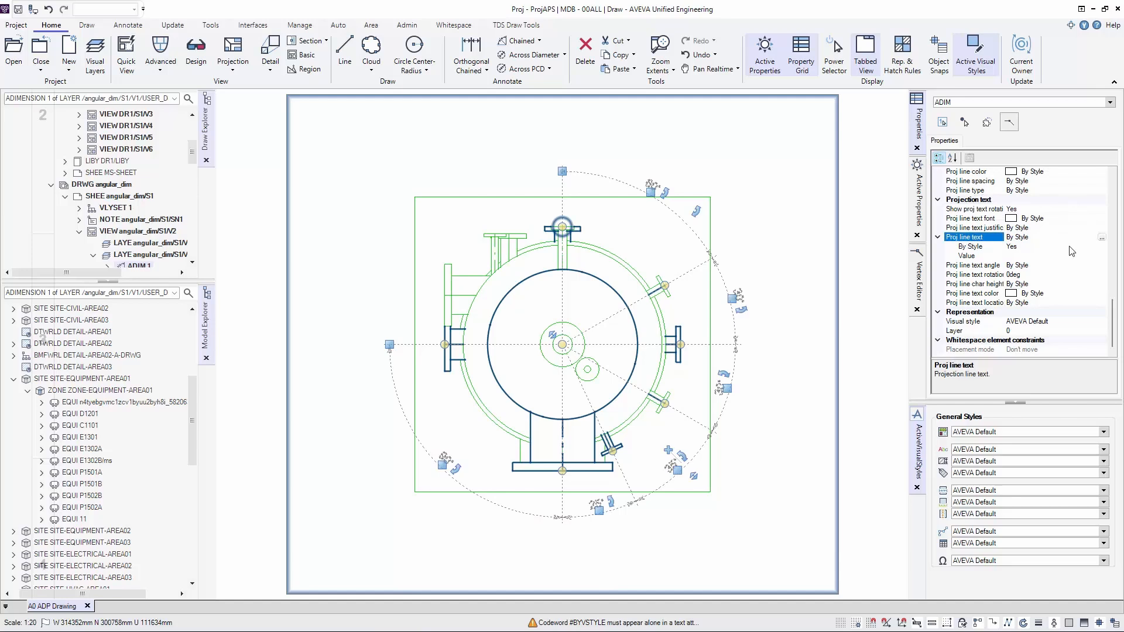
click(1030, 247)
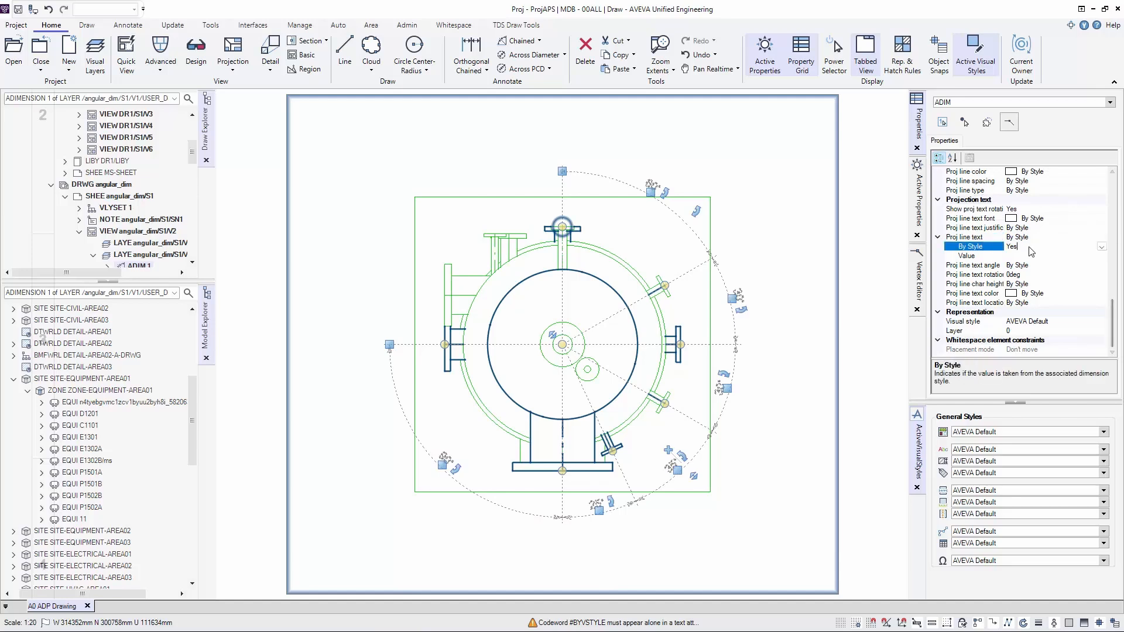
click(1102, 247)
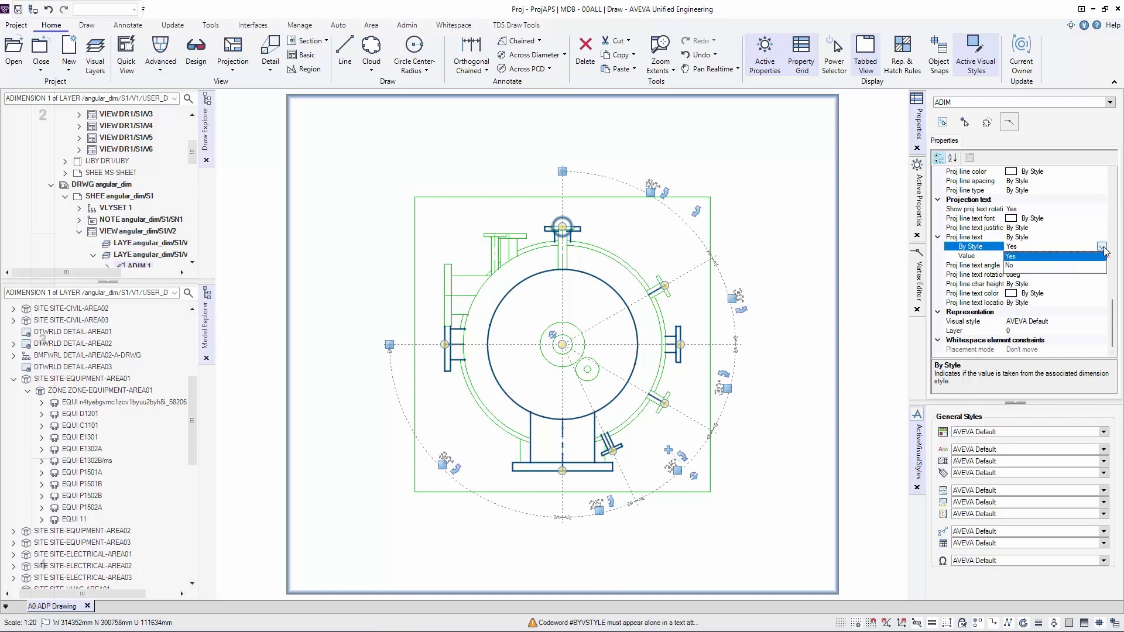
click(1012, 265)
Step: Set the dimension's projection line text to the intelligent text code word for Name, #NAME(C2:), and deselect the dimension
click(1072, 237)
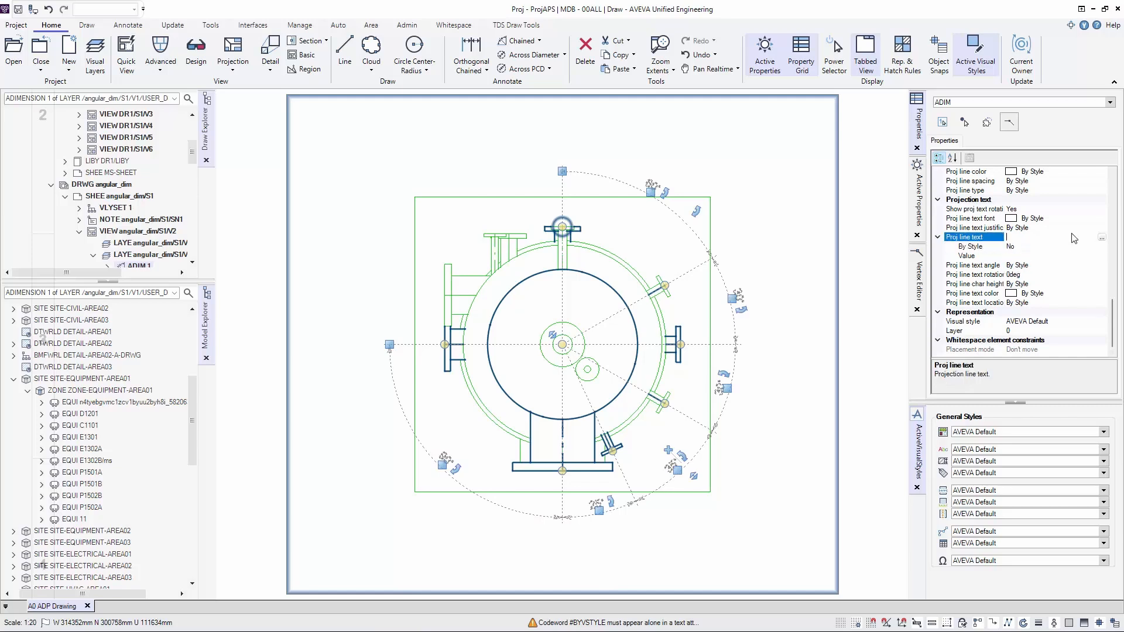
click(1102, 237)
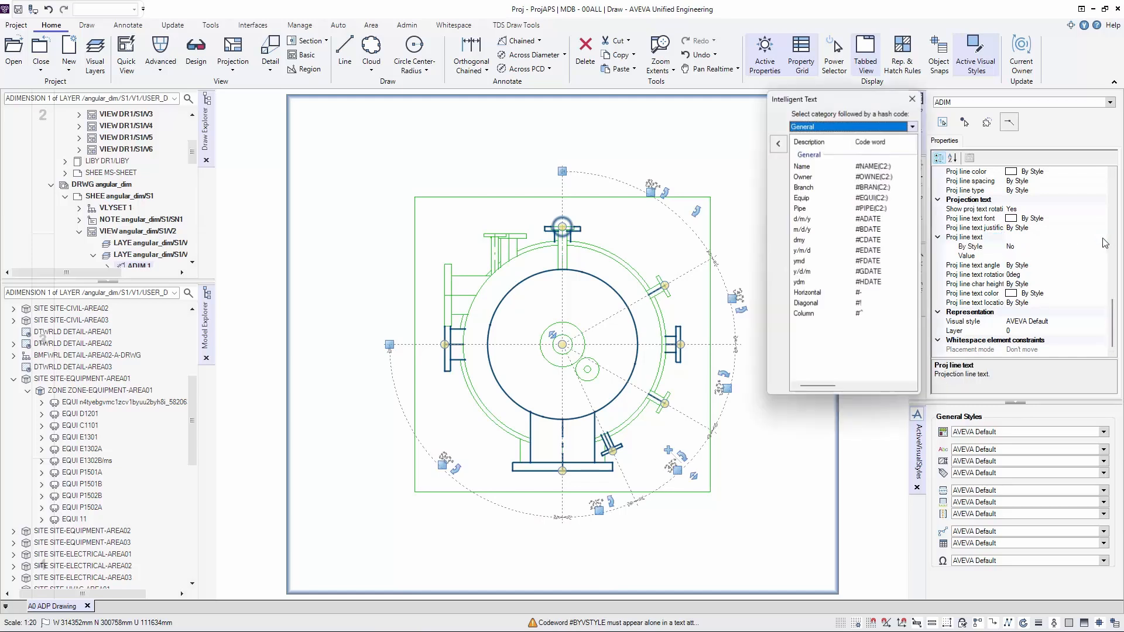
click(841, 170)
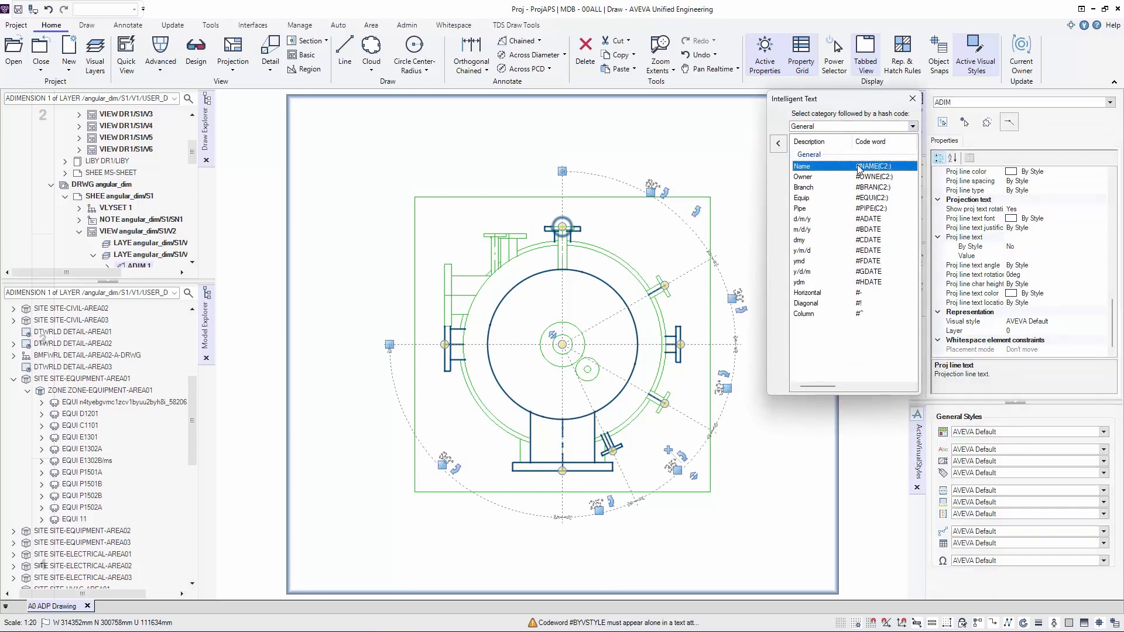
click(913, 98)
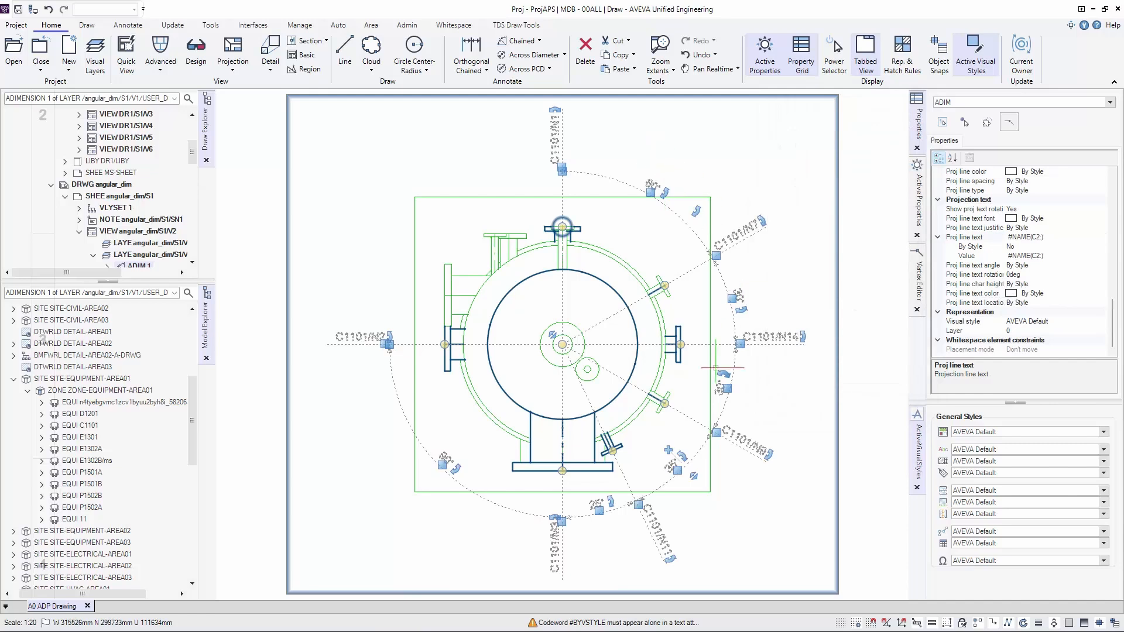
click(798, 406)
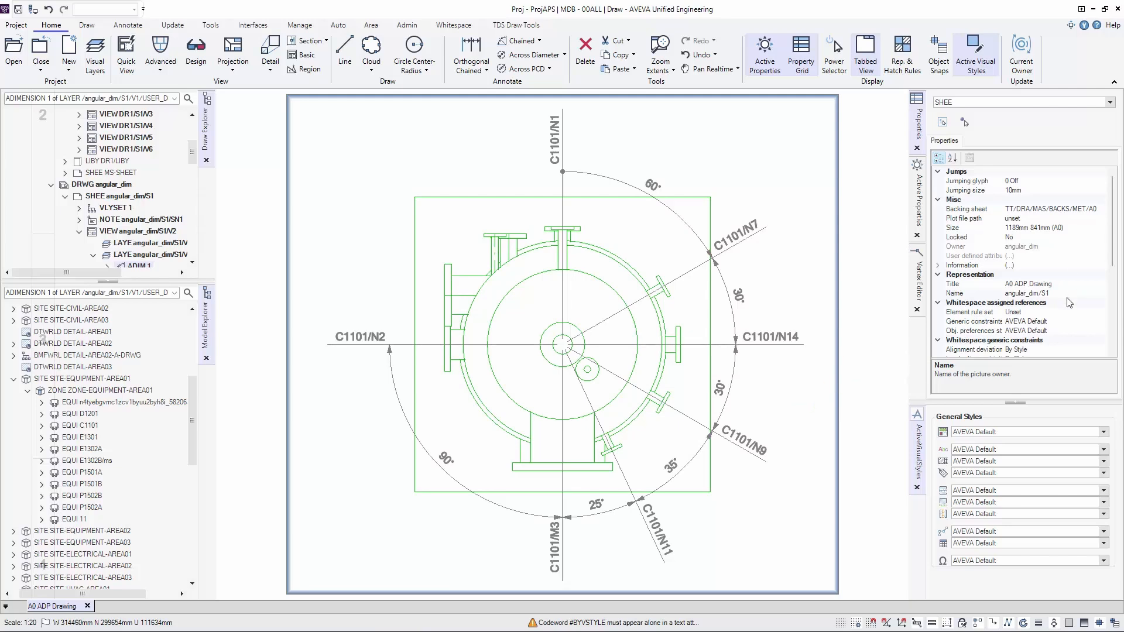
Step: Collapse the Misc category in the sheet's property list
scroll(1070, 303, down, 1)
scroll(1070, 303, down, 5)
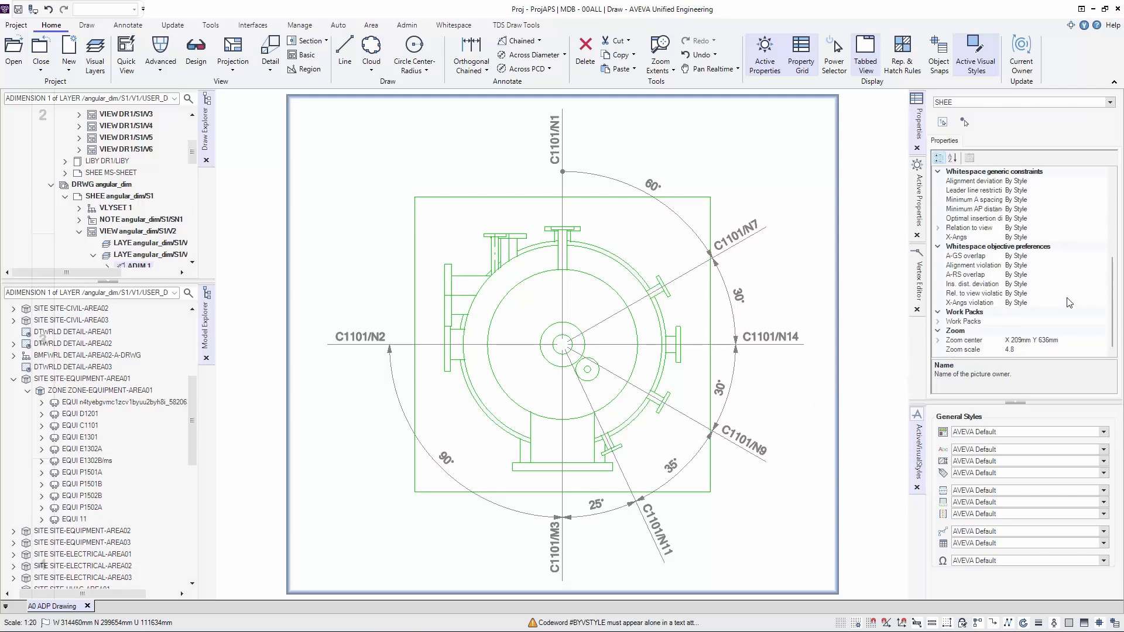
scroll(1069, 302, up, 5)
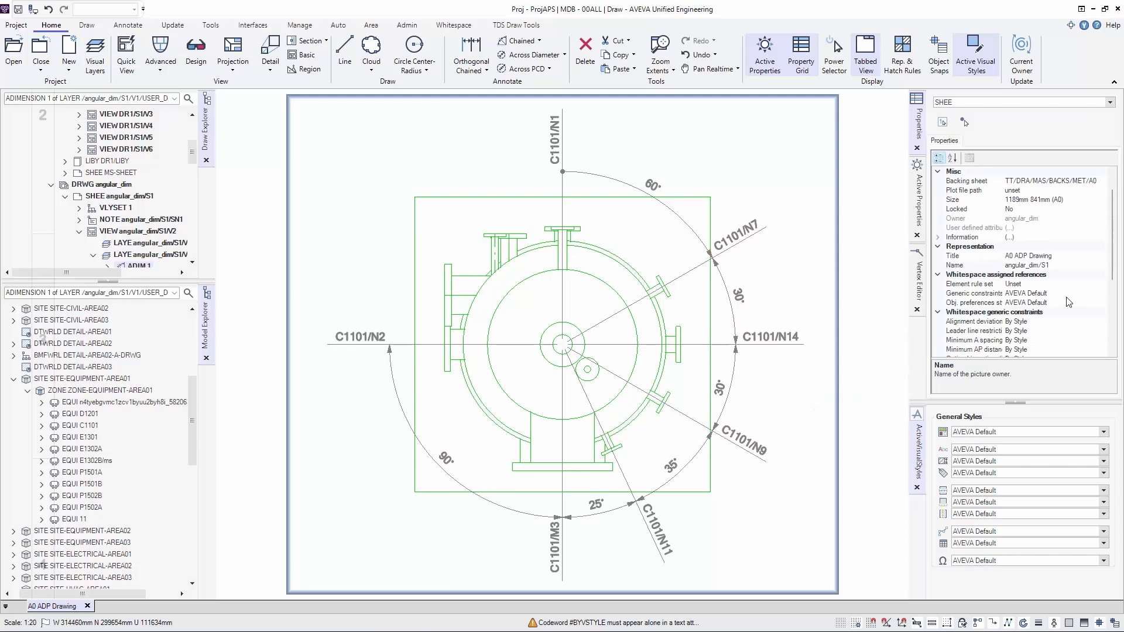
scroll(1069, 303, up, 1)
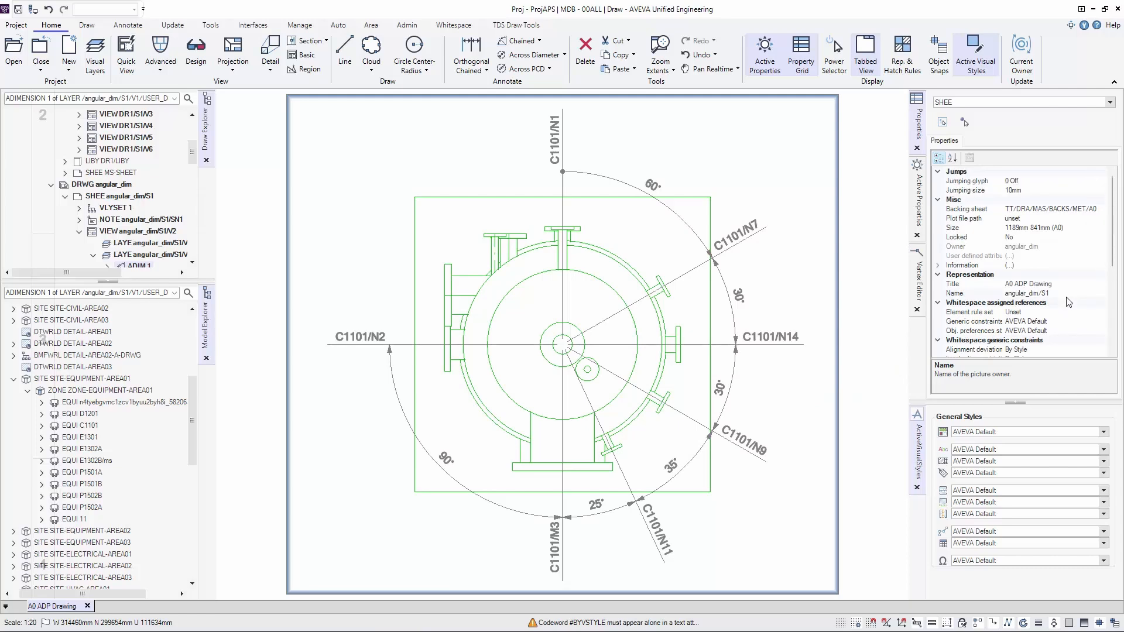
click(937, 200)
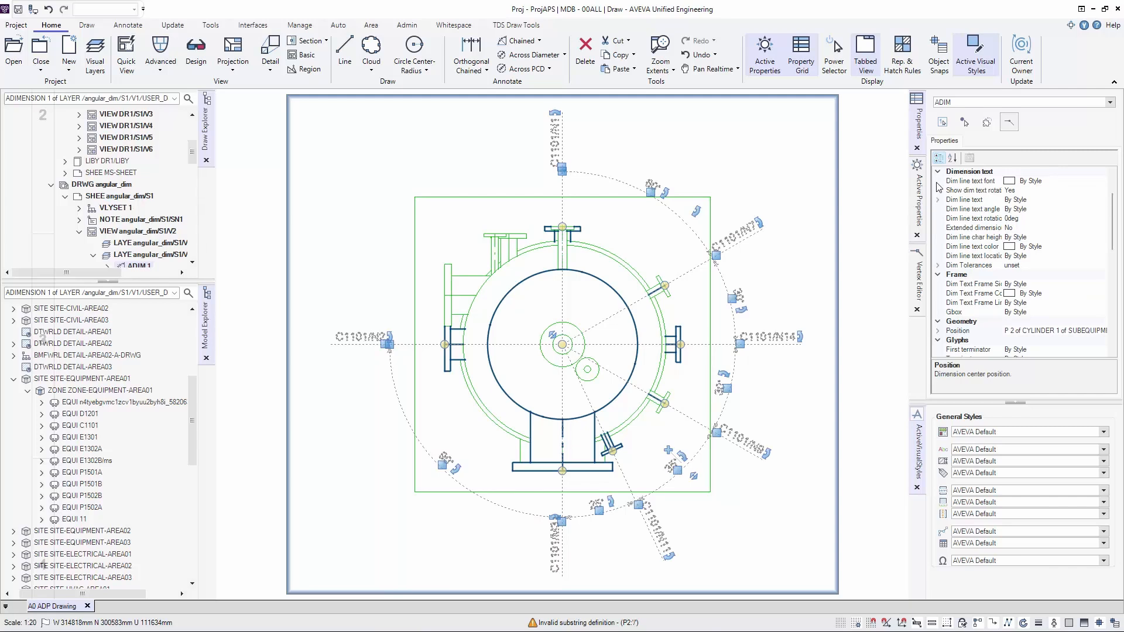
Step: Select the angular dimension and set its projection line text value to #NAME(P2:)
scroll(1047, 276, down, 5)
scroll(1047, 279, down, 4)
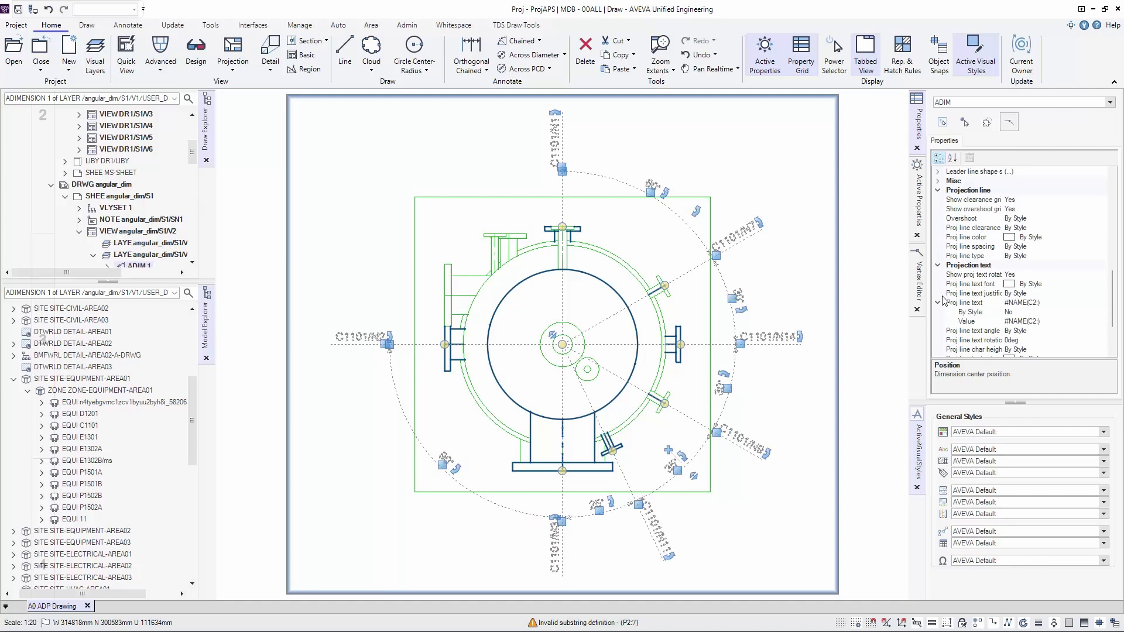
scroll(1044, 307, down, 2)
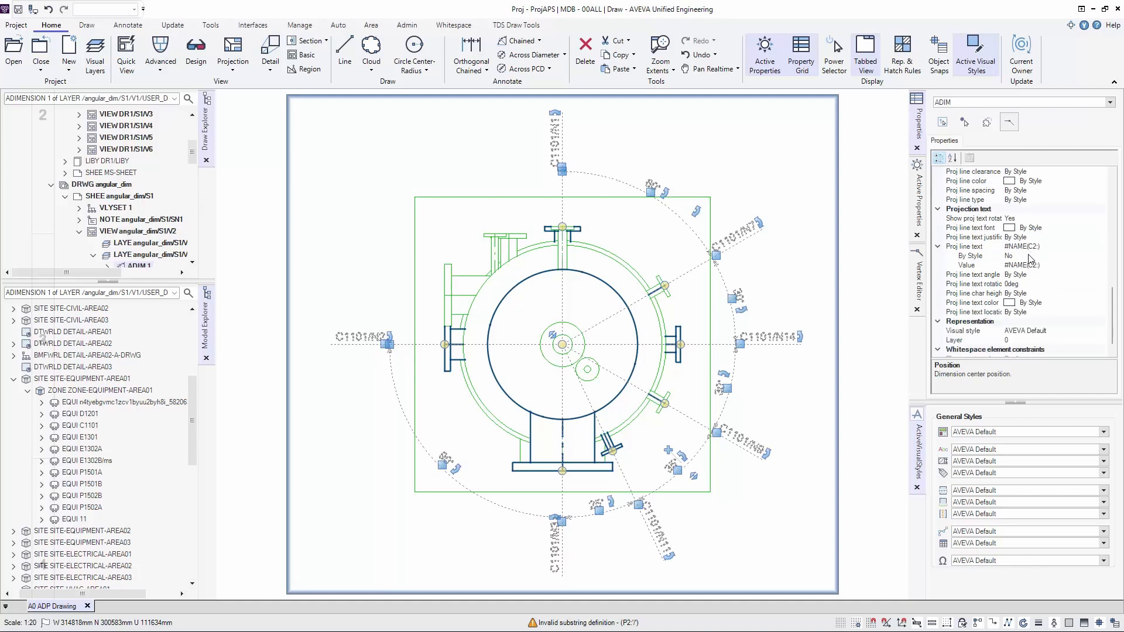
click(1047, 266)
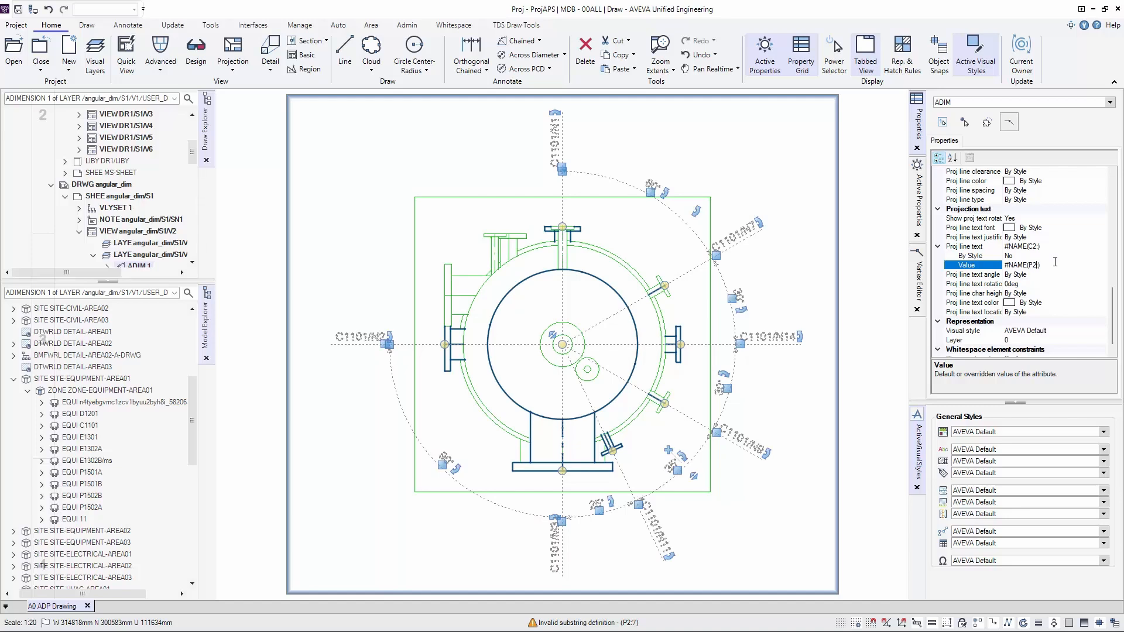
key(Return)
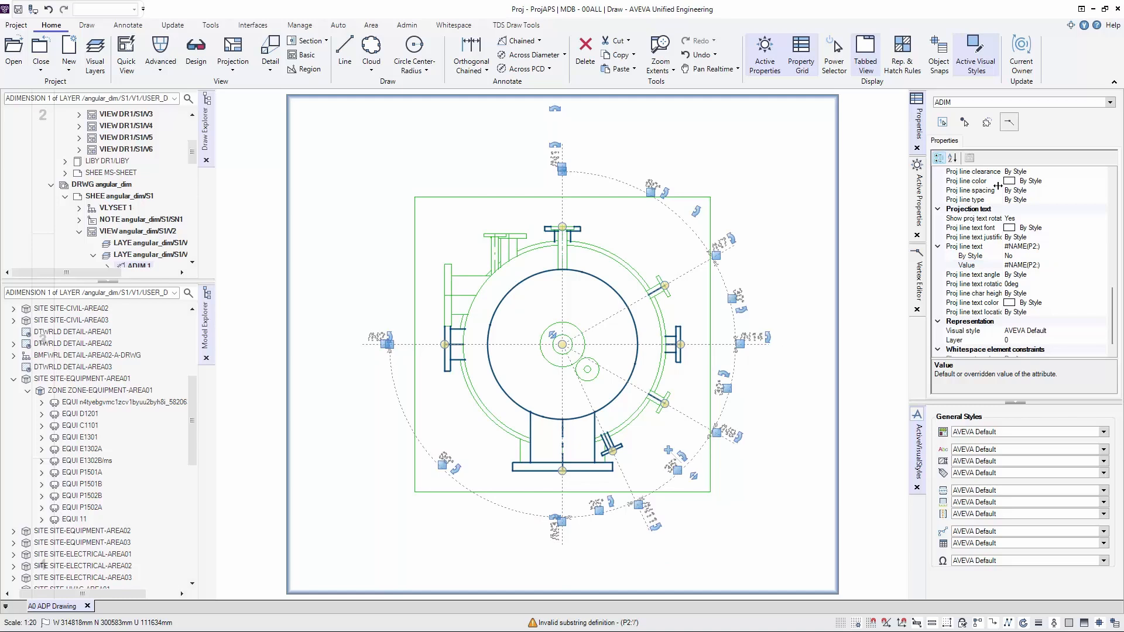
Step: Set the dimension's projection line text value to #NAME(P2:)(C2:) and deselect the dimension
scroll(731, 252, up, 4)
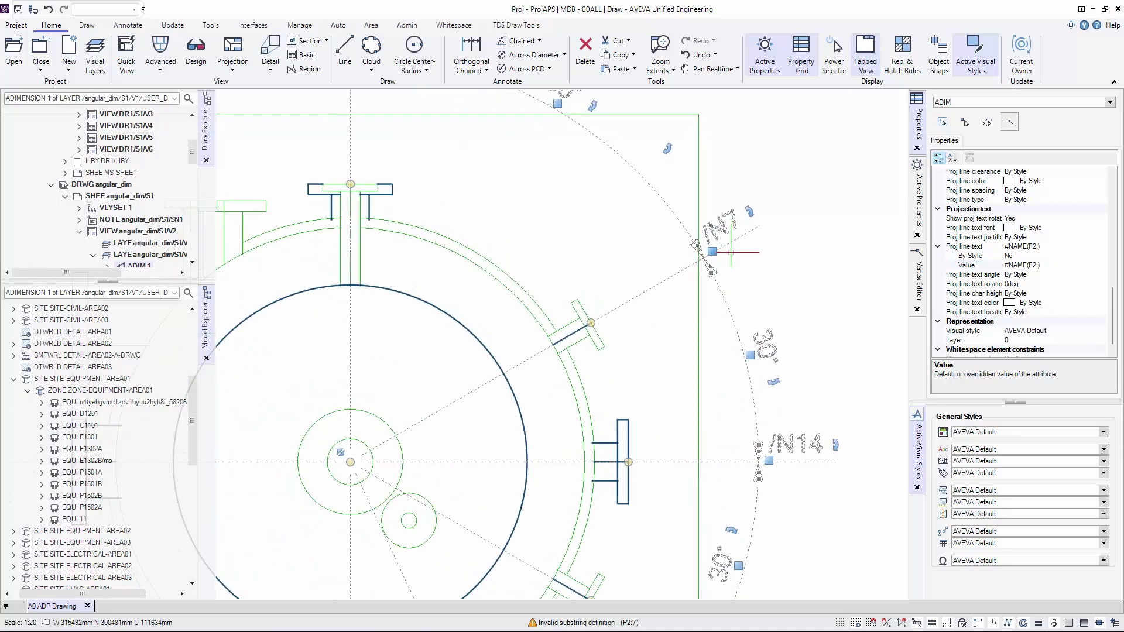
click(1043, 264)
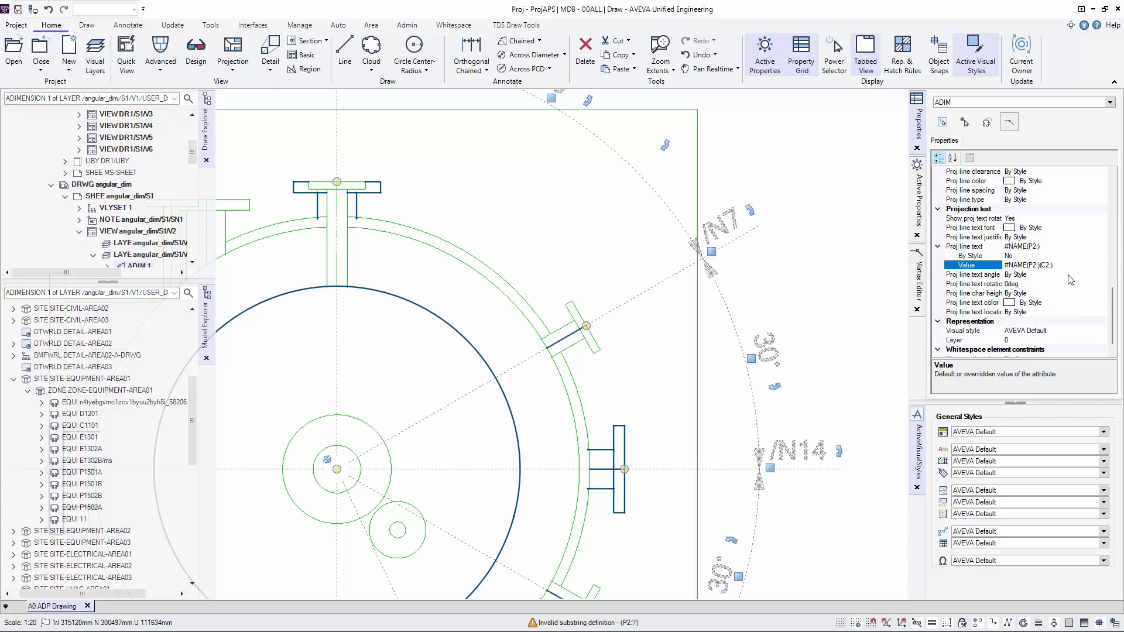
key(Return)
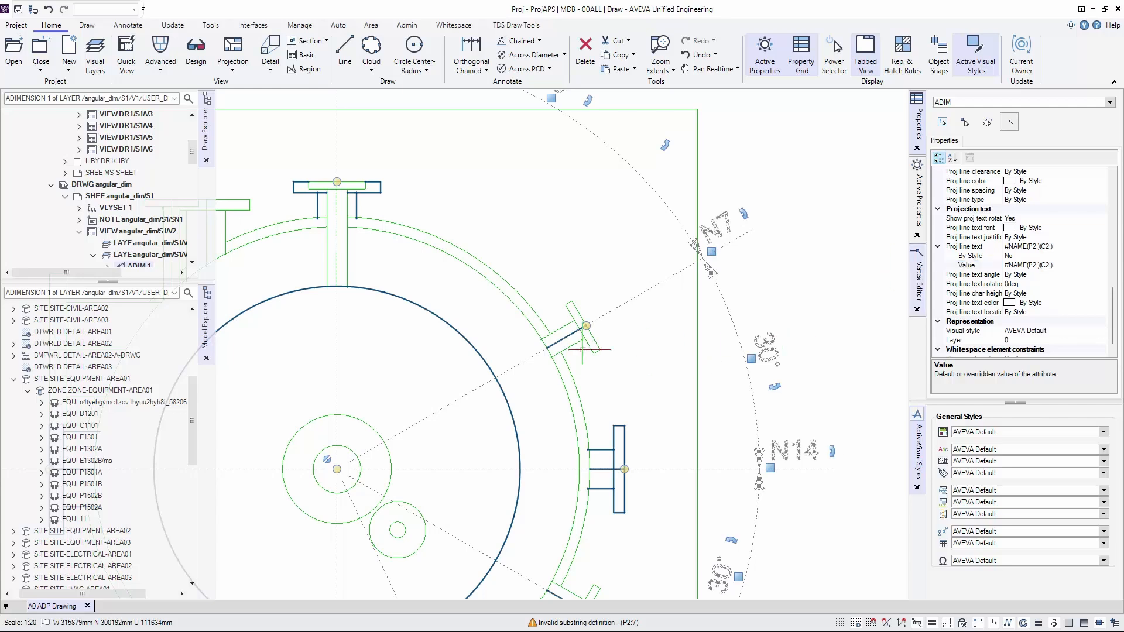
scroll(566, 344, down, 2)
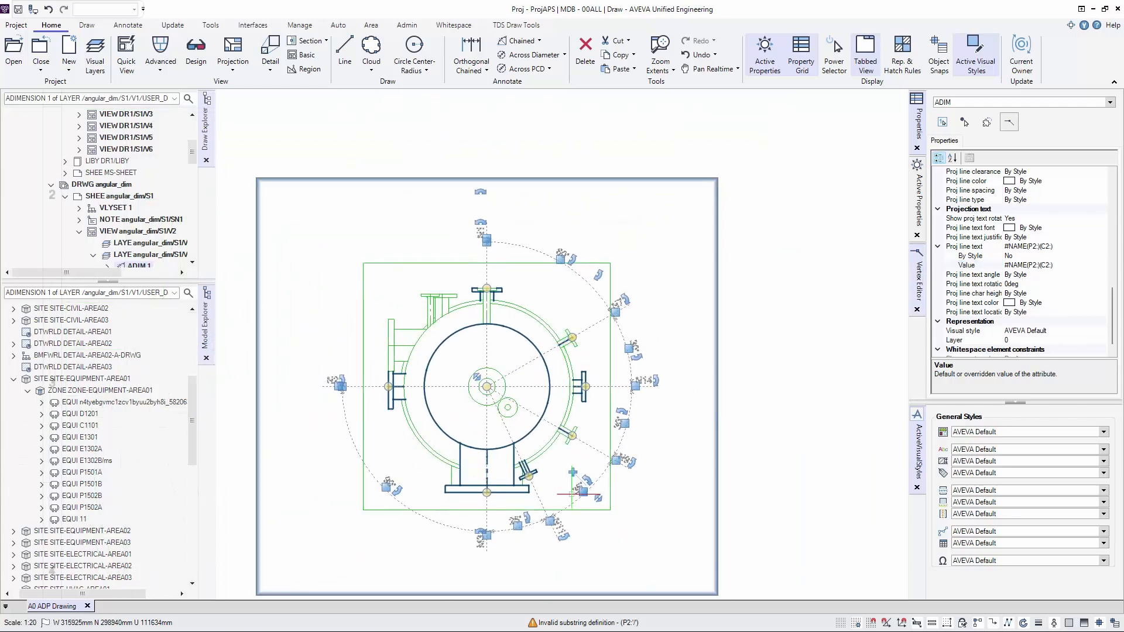
scroll(561, 552, up, 2)
scroll(561, 553, down, 2)
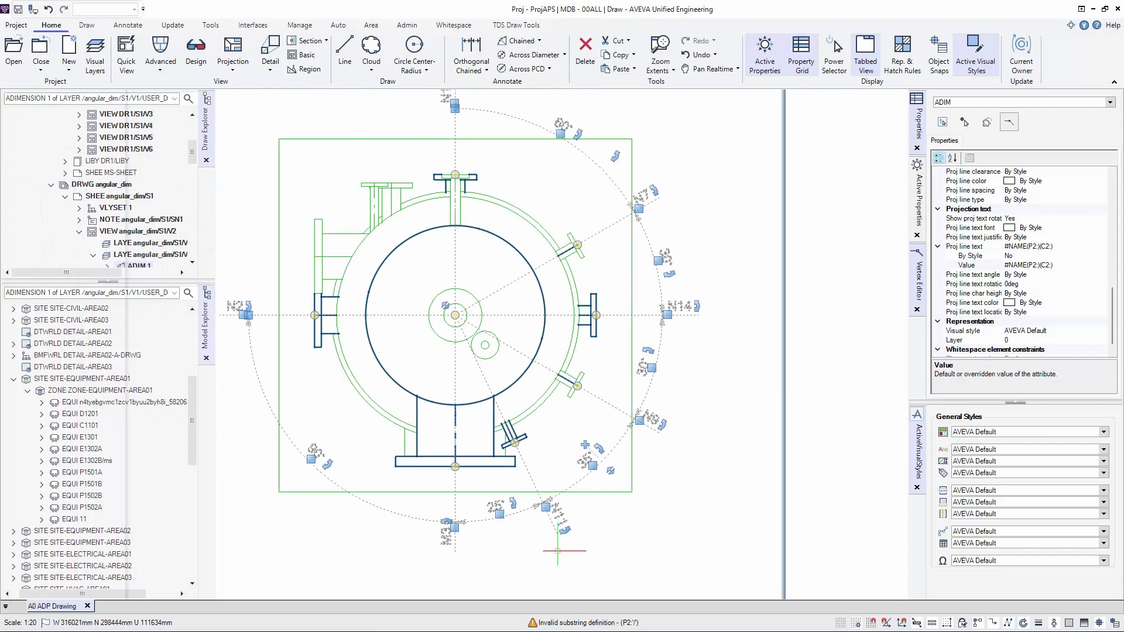
click(550, 548)
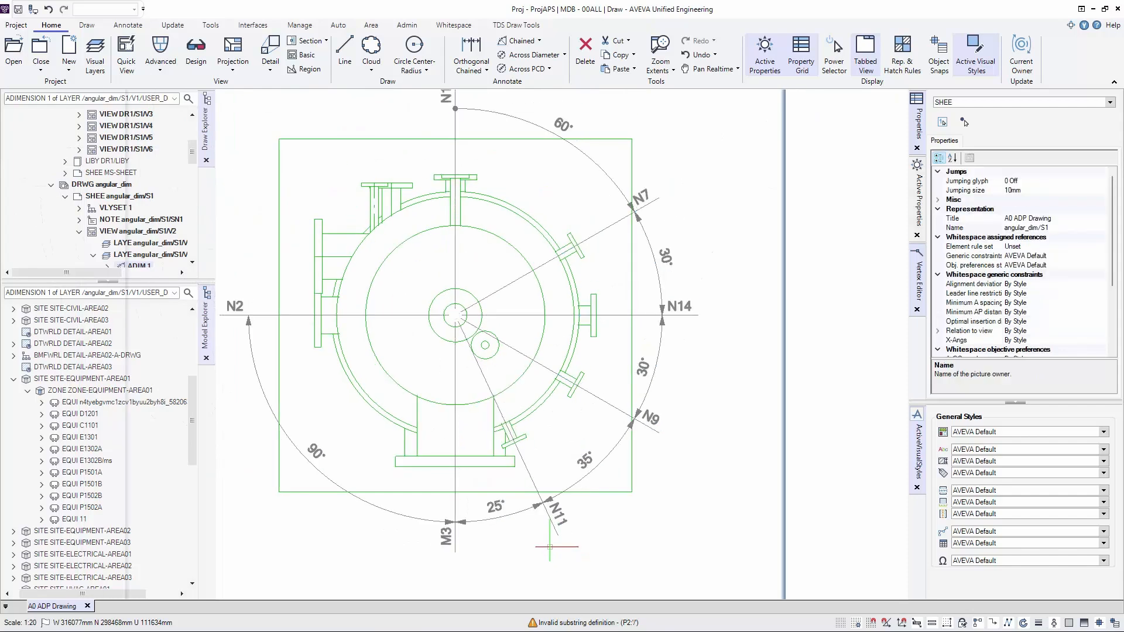
scroll(550, 547, down, 1)
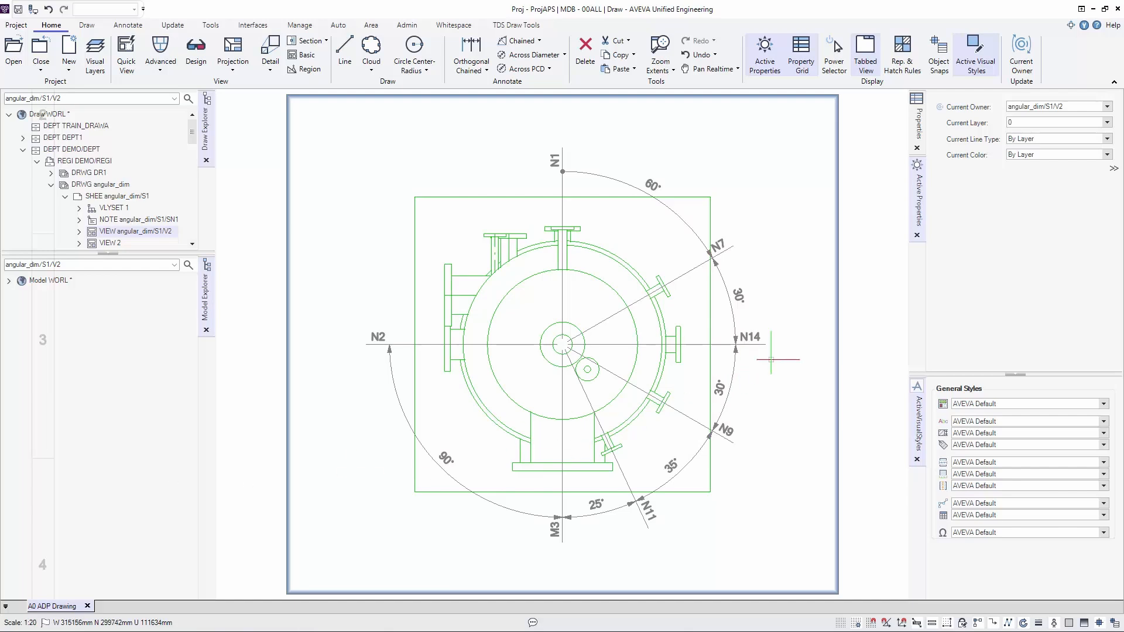
Step: Make the middle plan view on the sheet, VIEW 2, the current view for annotation
scroll(779, 366, down, 6)
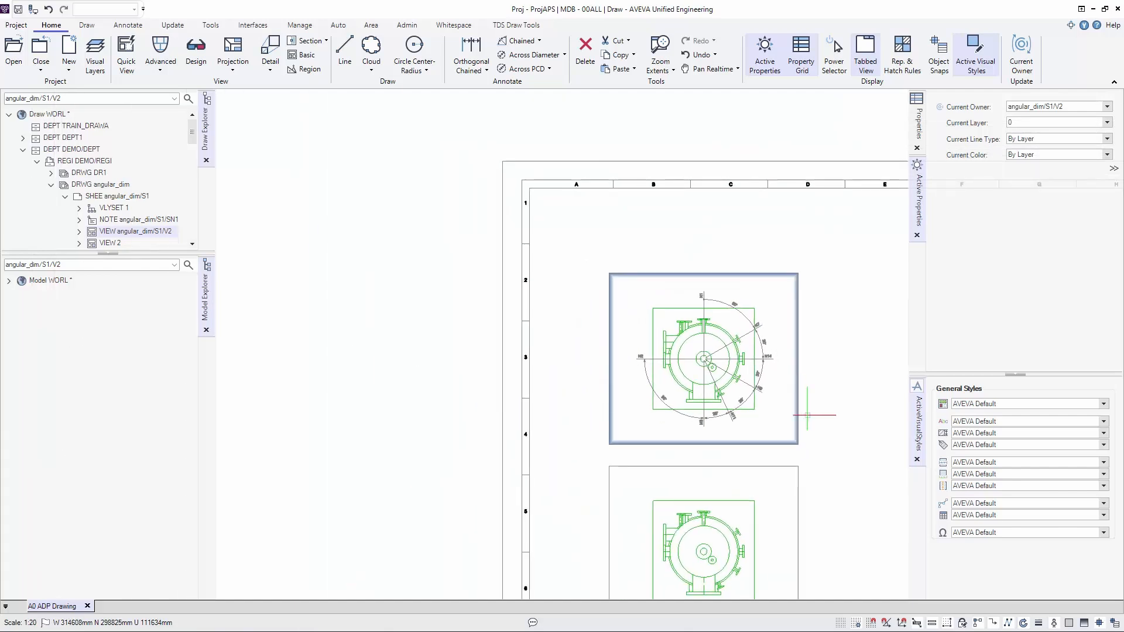
middle_drag(798, 414, 621, 232)
mouse_move(628, 441)
middle_down()
mouse_move(610, 354)
mouse_move(607, 369)
middle_up()
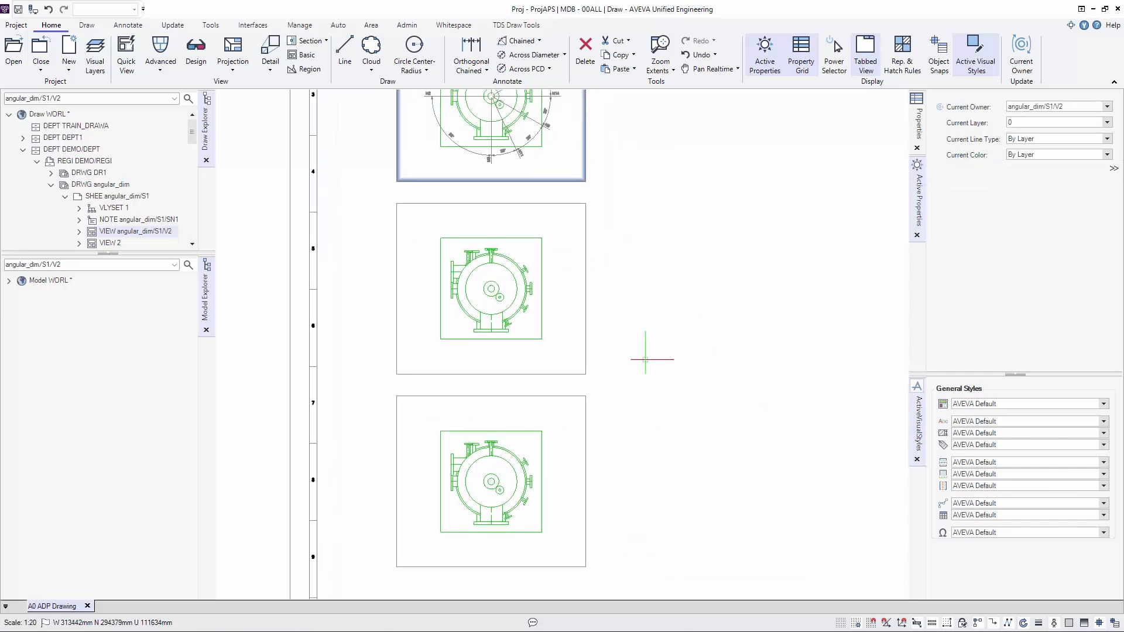
click(556, 203)
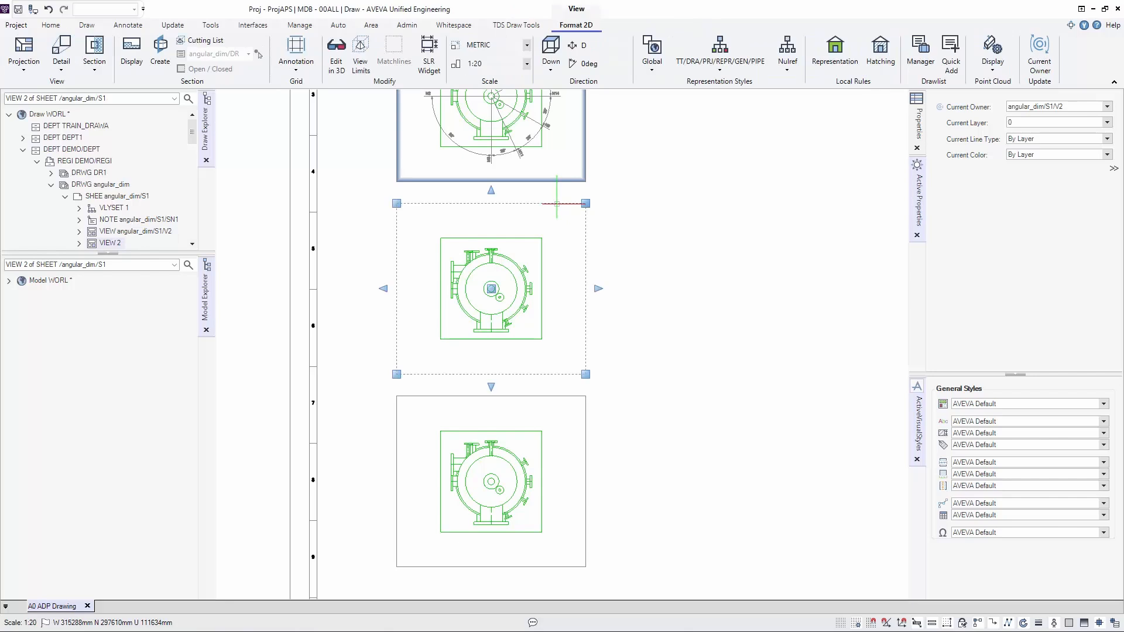
right_click(670, 220)
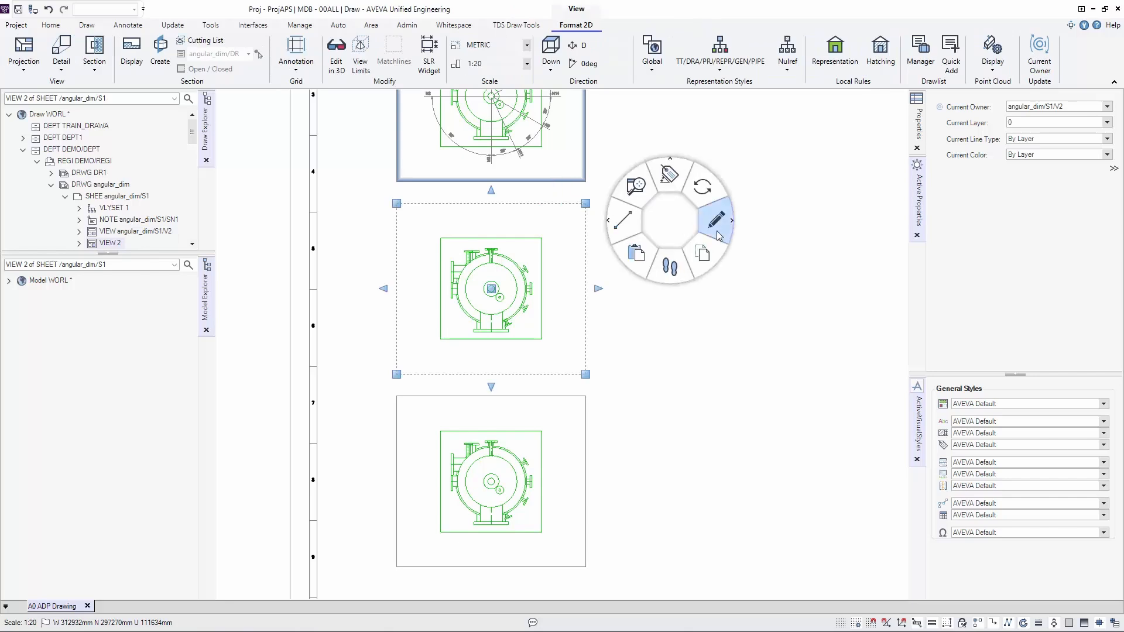
click(683, 281)
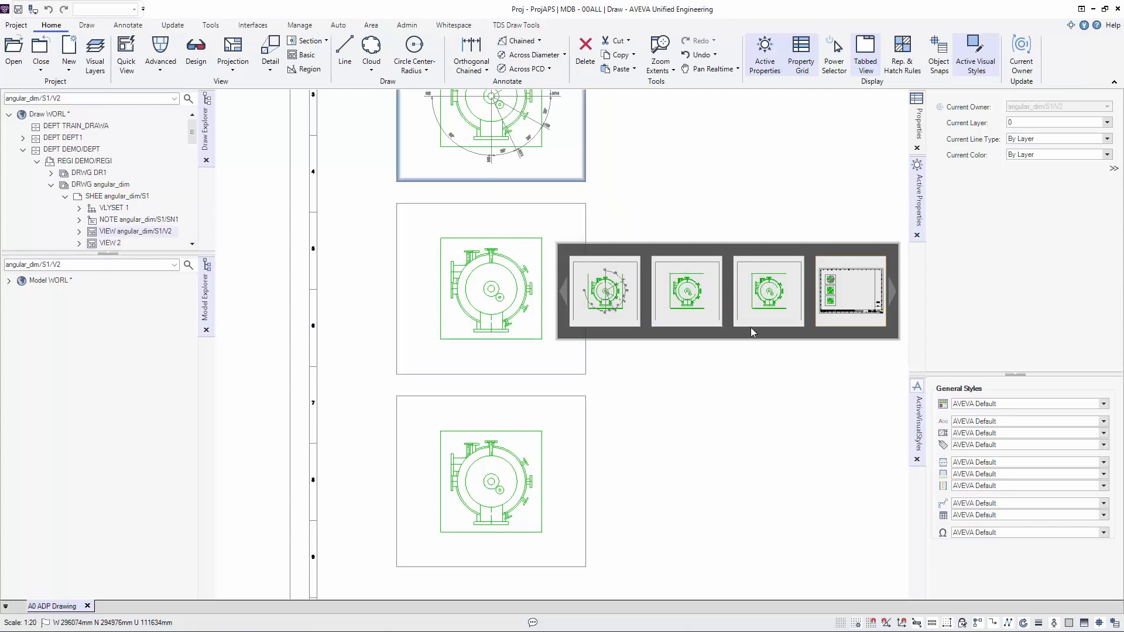
click(705, 301)
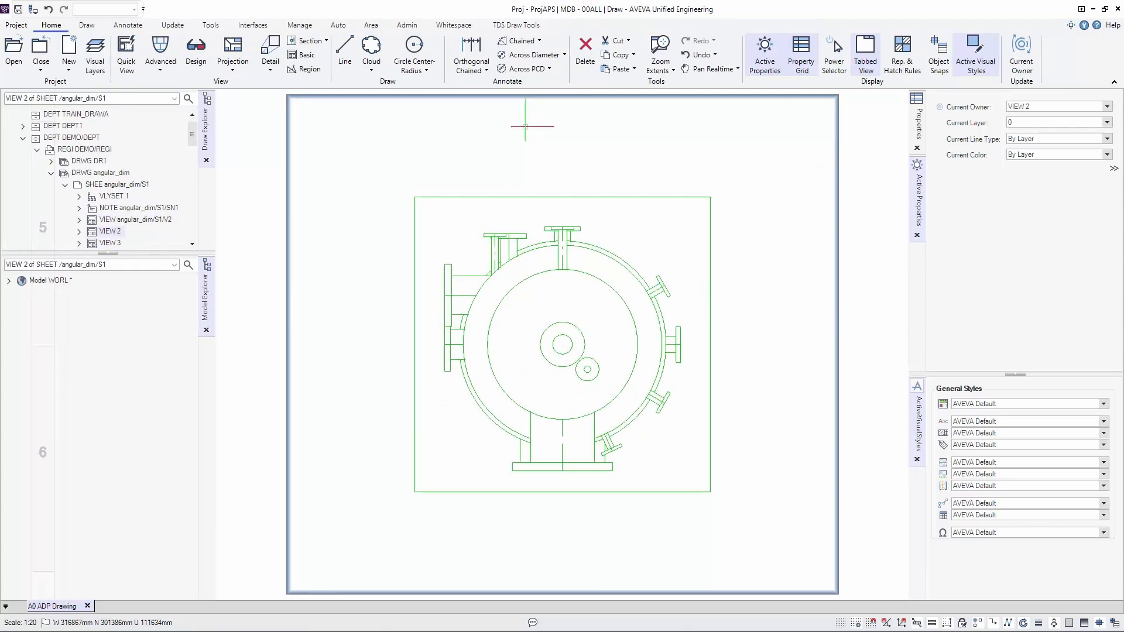
Step: Add a PCD Leaderline dimension from the vessel centre to the large inner circle in VIEW 2
click(135, 30)
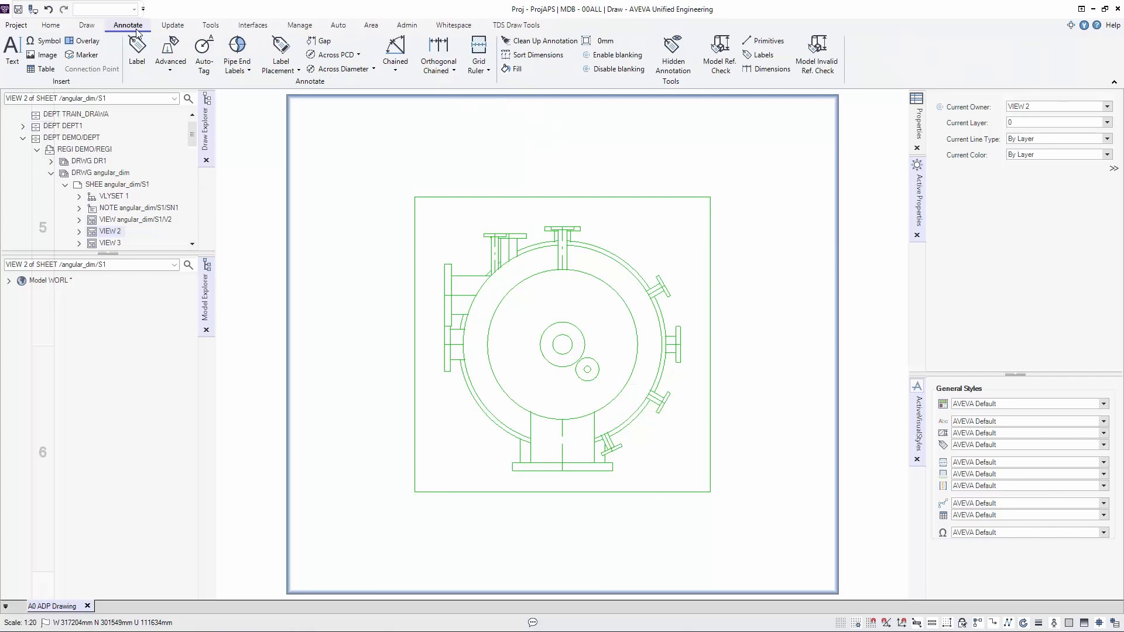
click(358, 56)
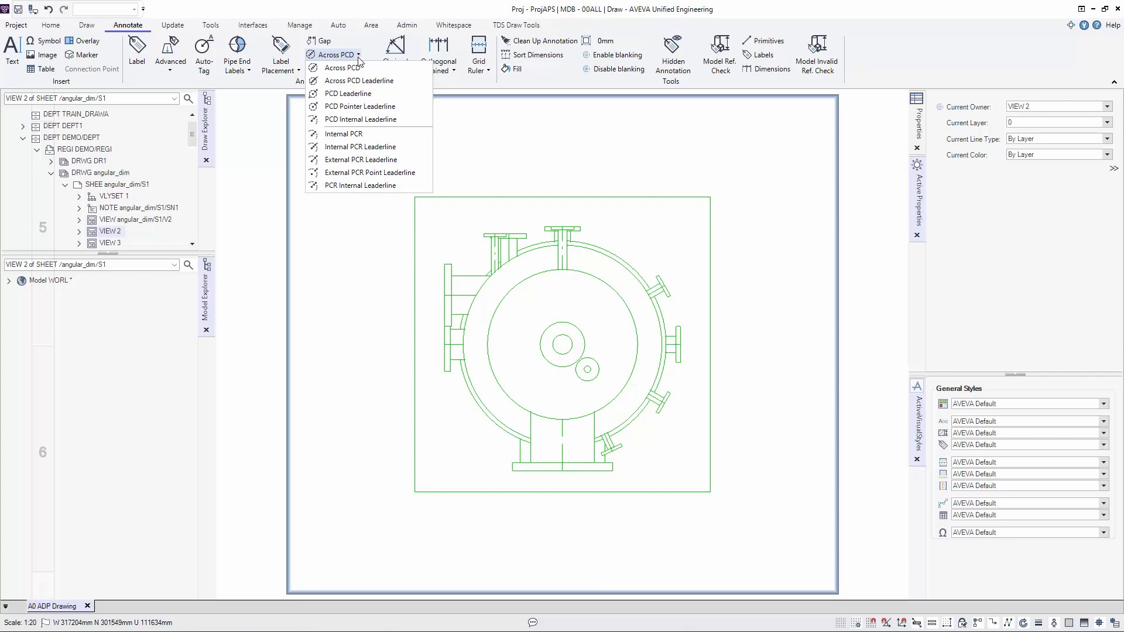
click(345, 94)
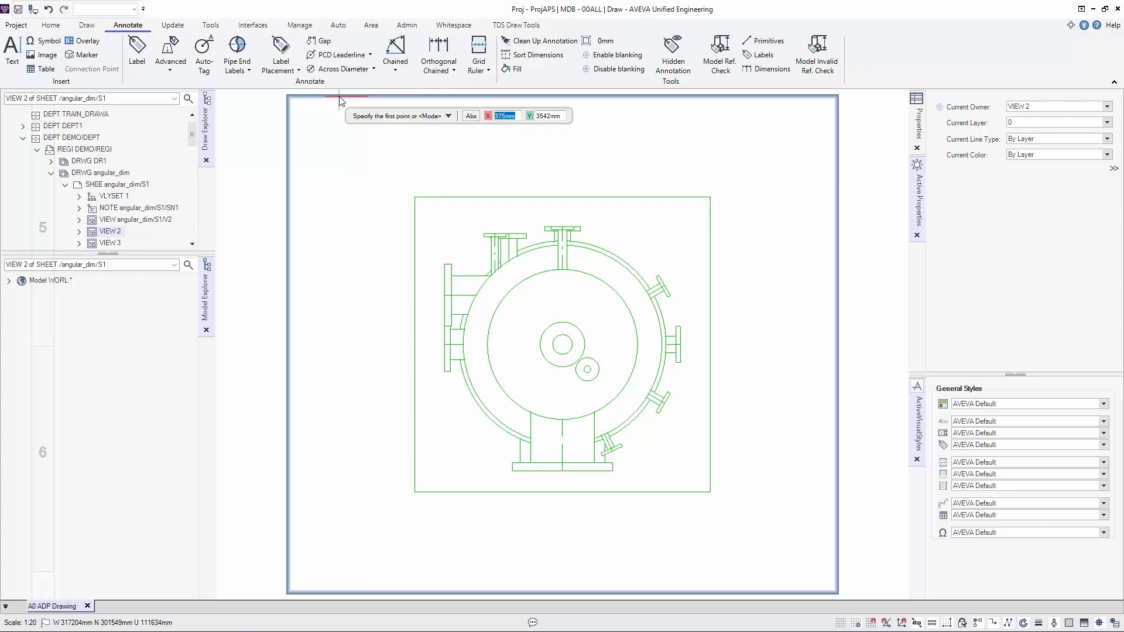
click(562, 344)
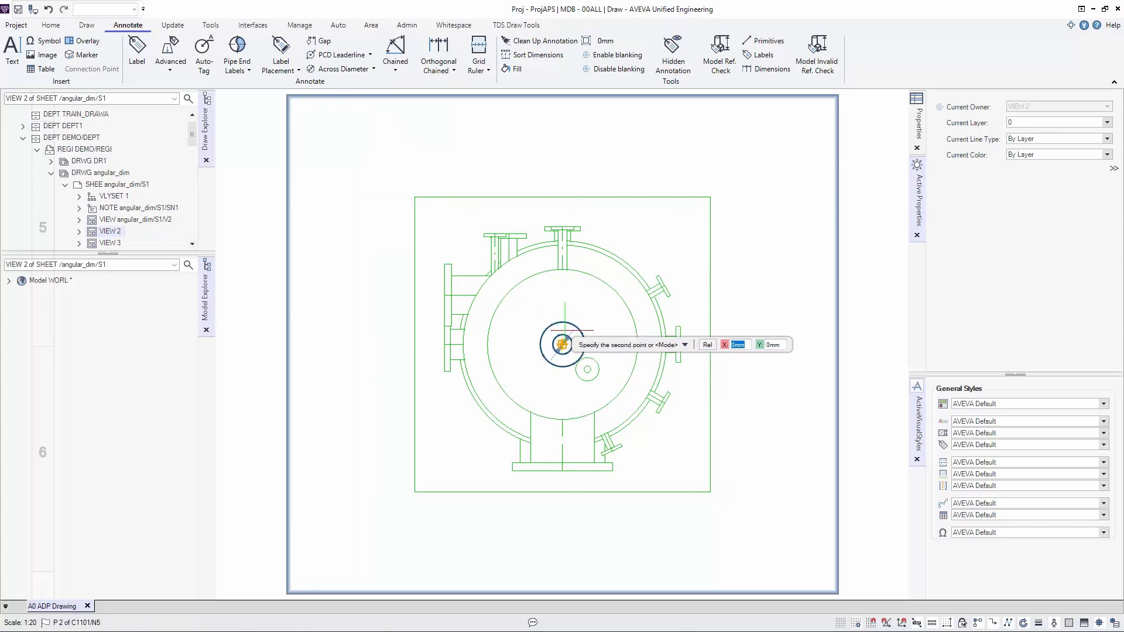
click(614, 291)
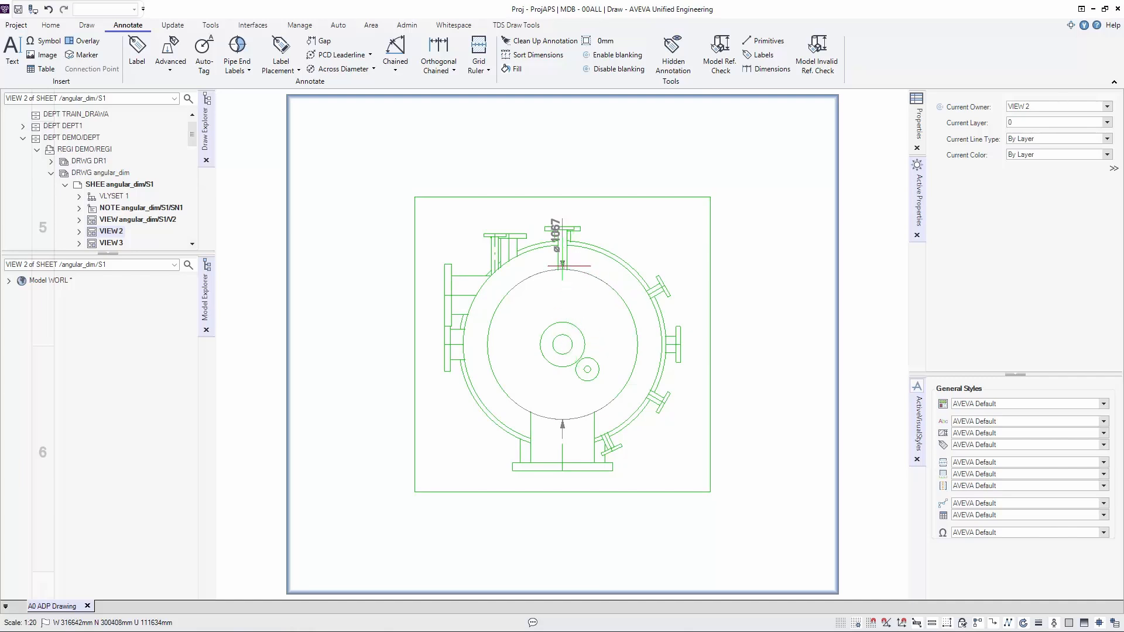
Step: Rotate the PCD Leaderline dimension to an angle of 45 degrees and deselect it
click(563, 267)
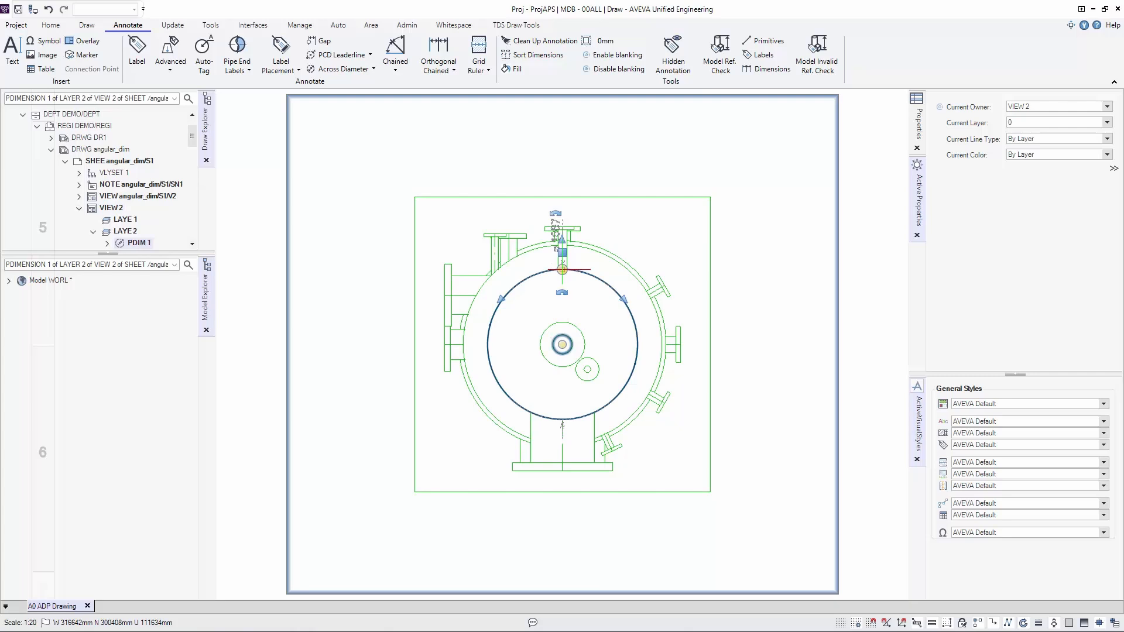
click(562, 292)
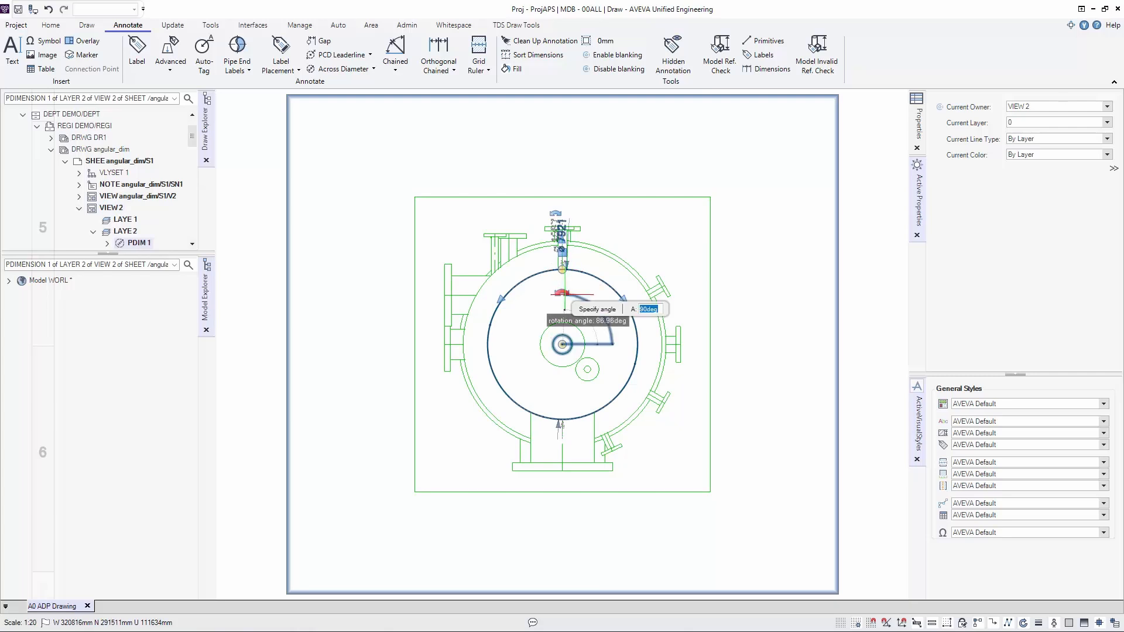
text(45)
key(Return)
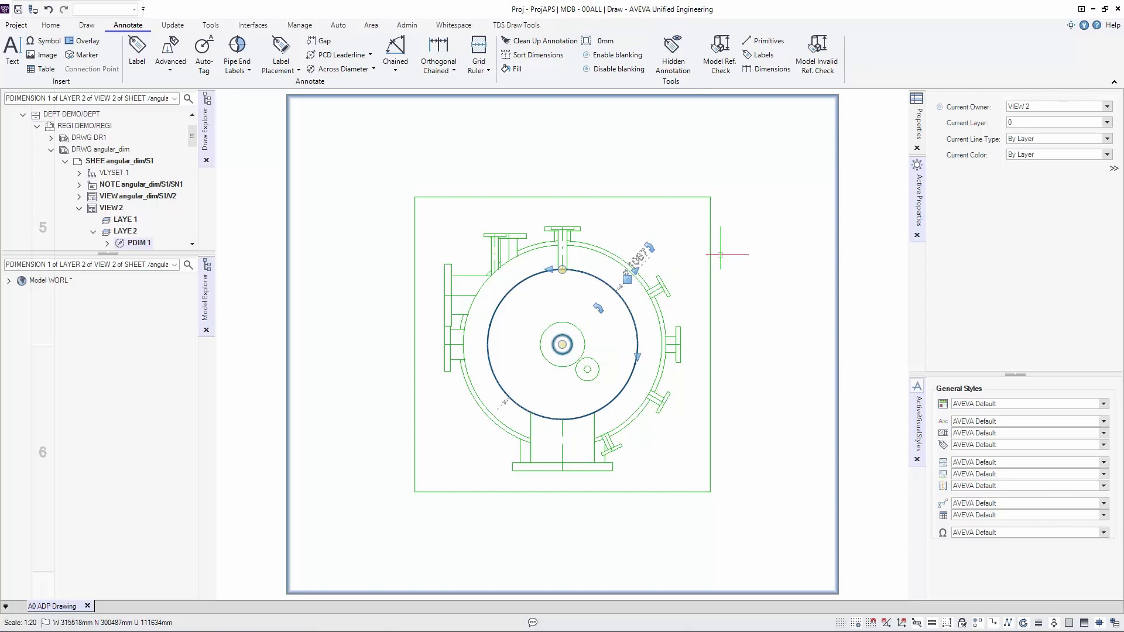
key(Escape)
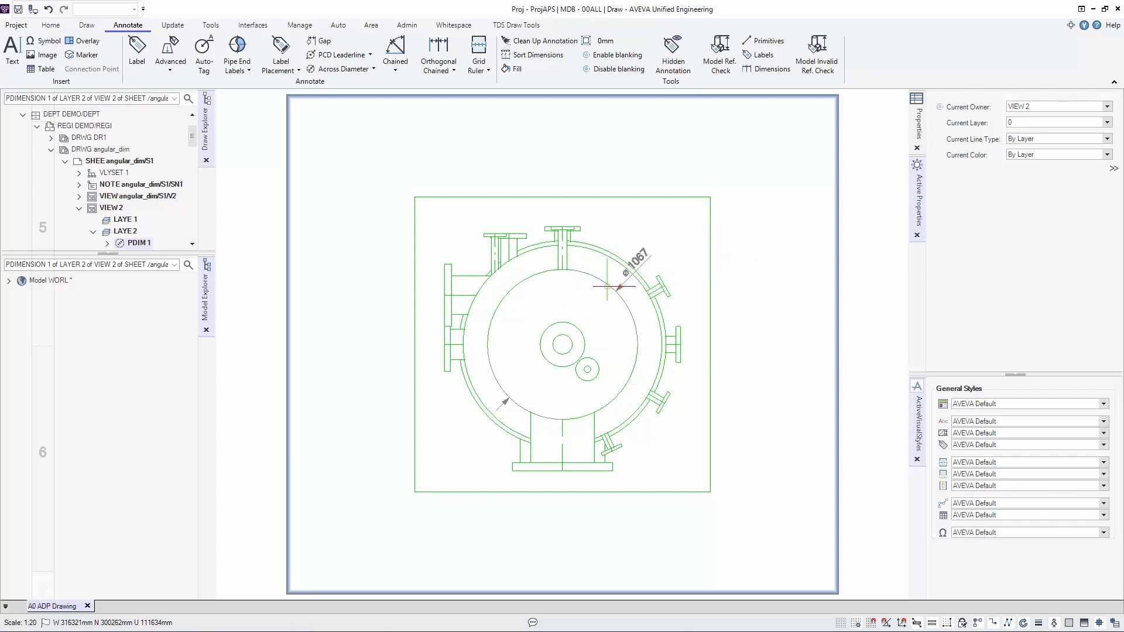
Step: Add a PCD Internal Leaderline dimension from the vessel centre to the uppermost point of the large inner circle
click(370, 55)
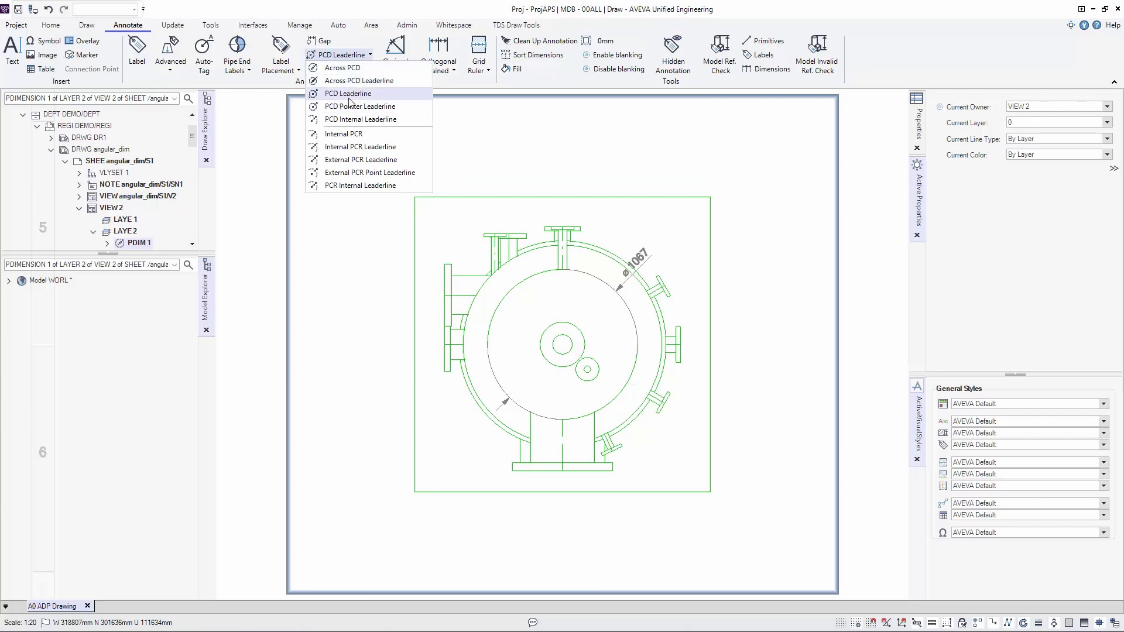
click(368, 125)
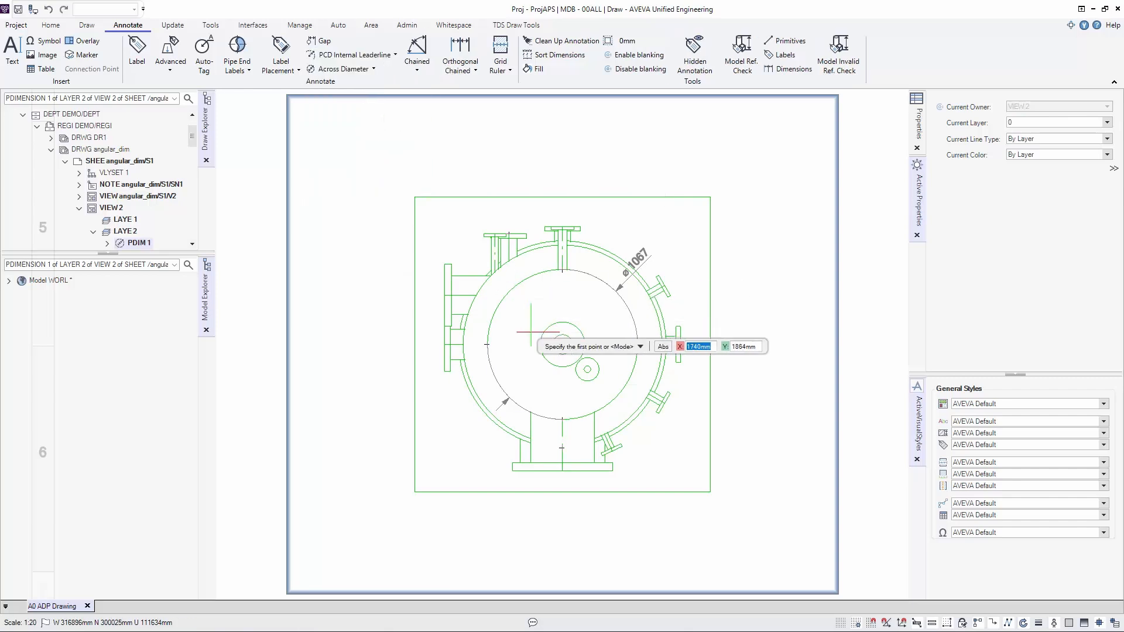
click(562, 345)
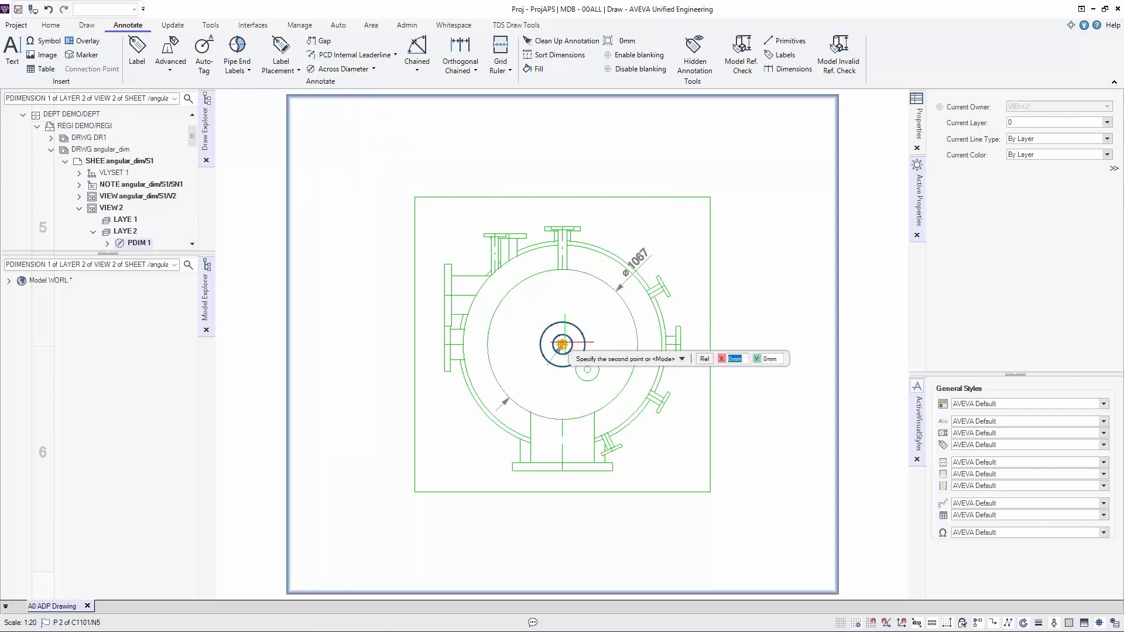
click(563, 270)
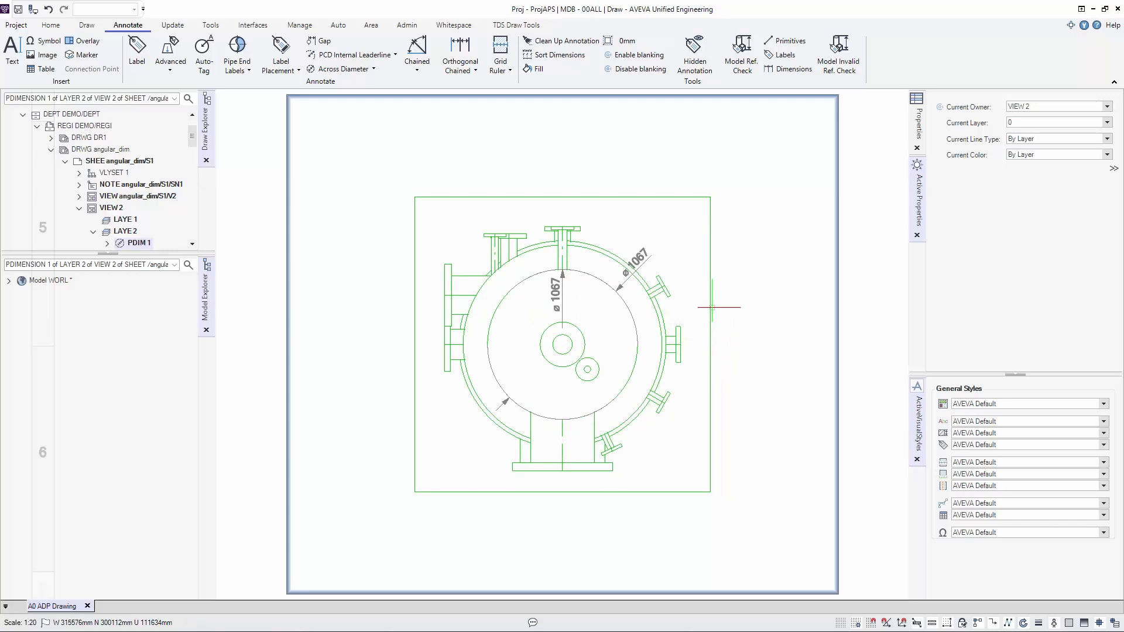
Step: Add an External PCR Point Leaderline dimension from the vessel centre to the rightmost point of the large inner circle
click(396, 55)
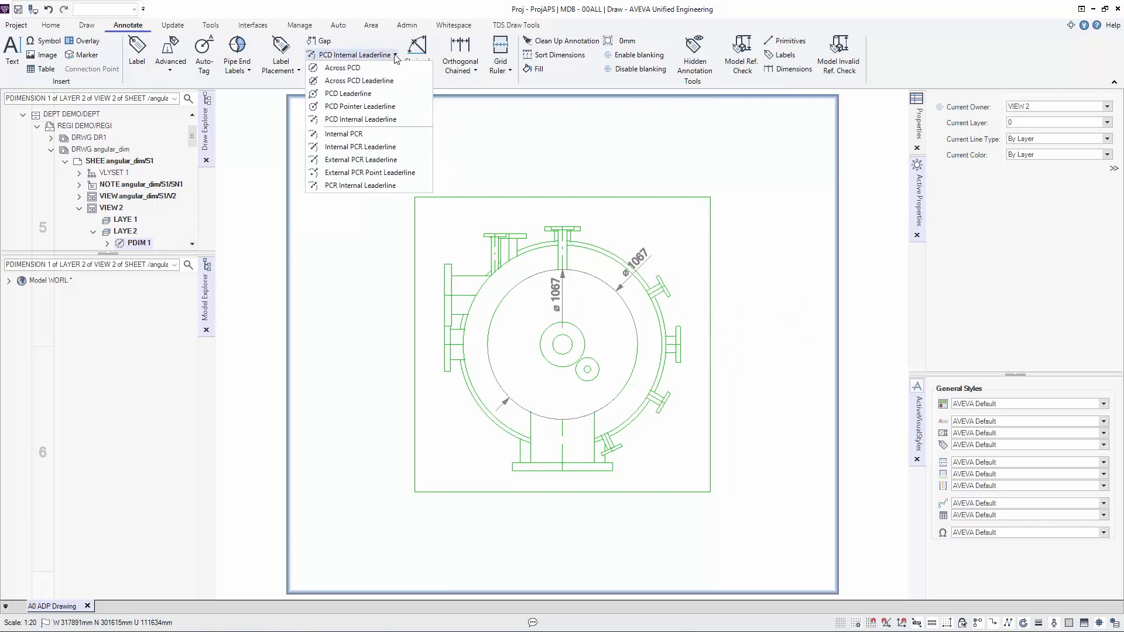
click(364, 176)
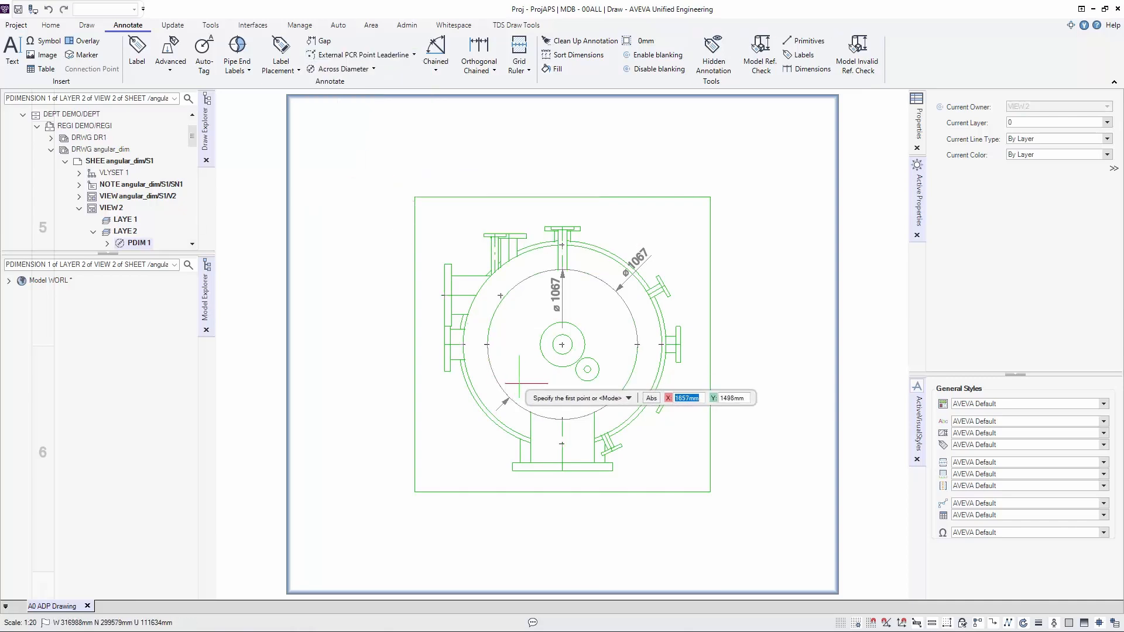
click(562, 345)
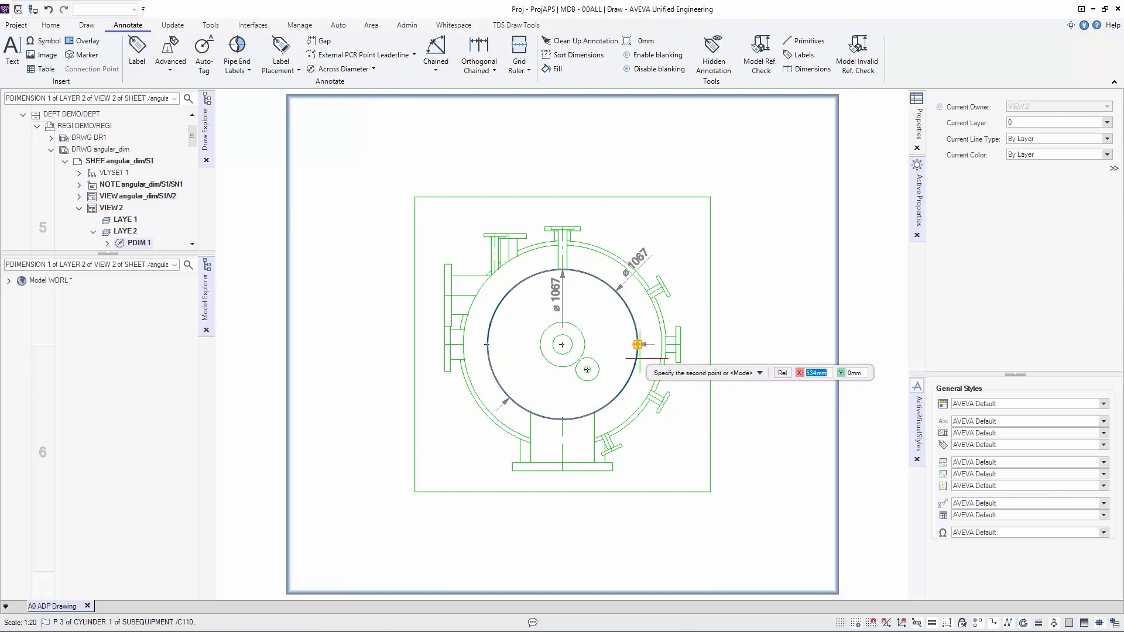
click(638, 345)
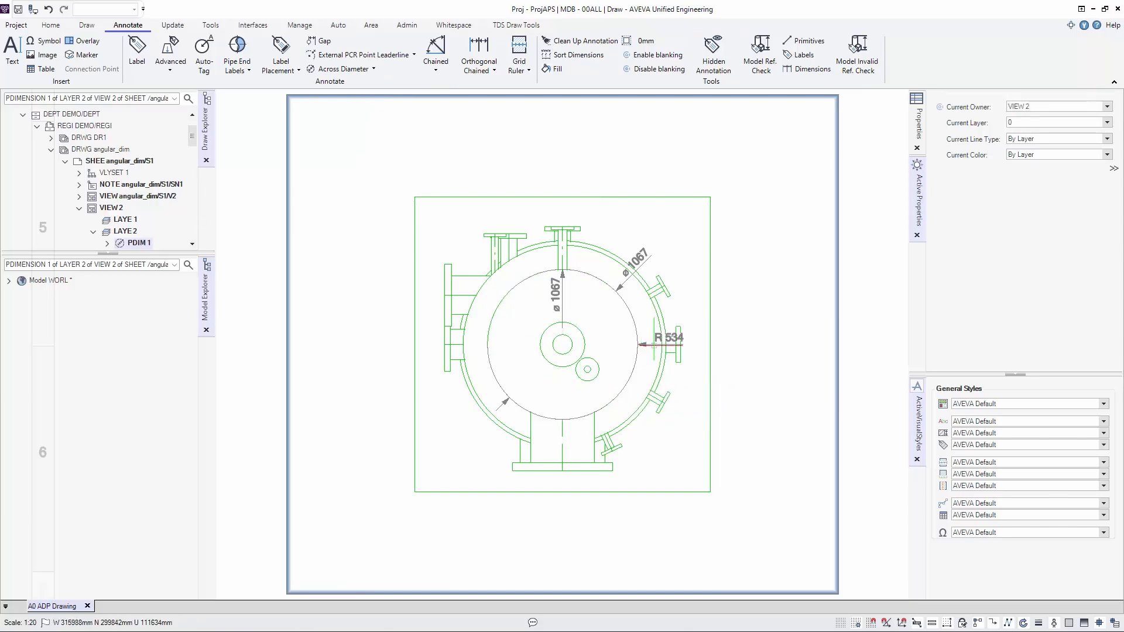
Step: Rotate the external radius dimension to an angle of -45 degrees and deselect it
click(613, 344)
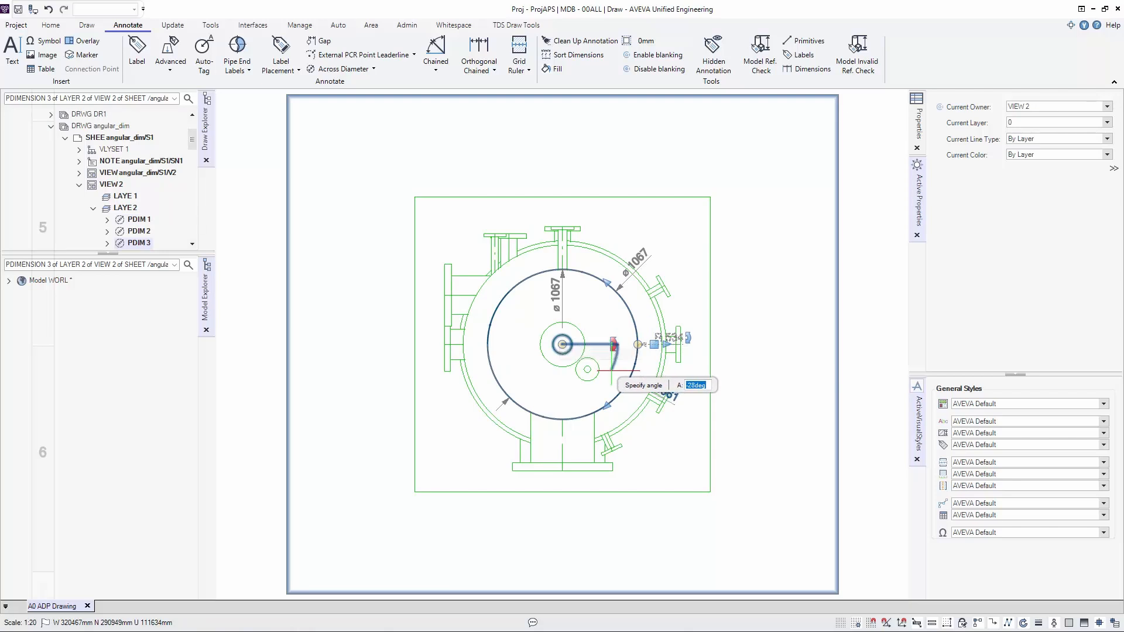
text(-45)
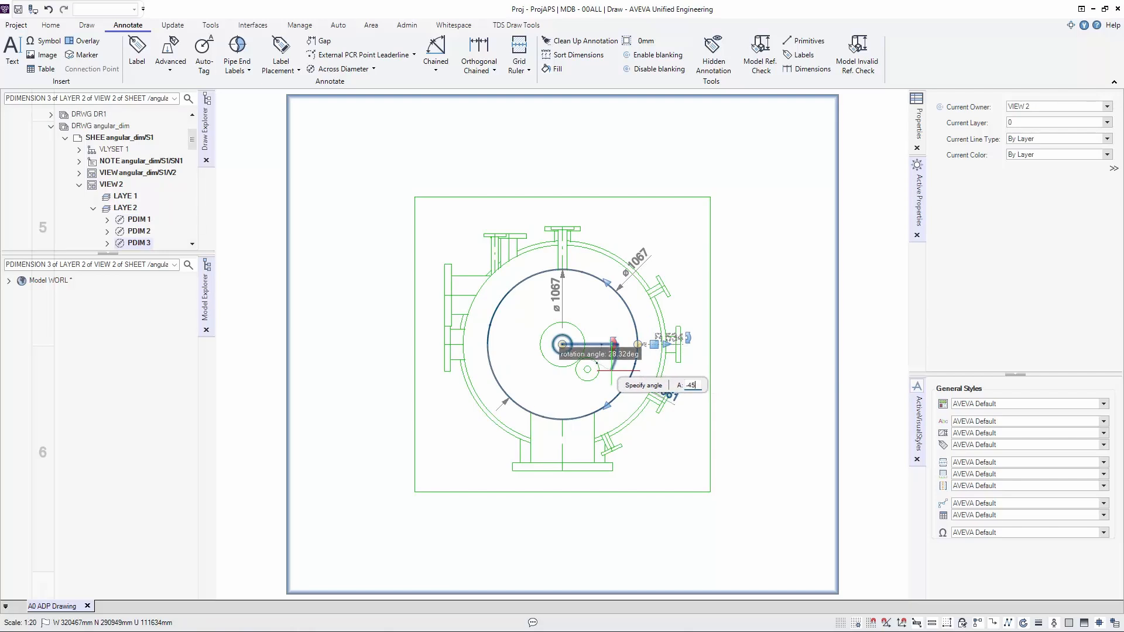
key(Return)
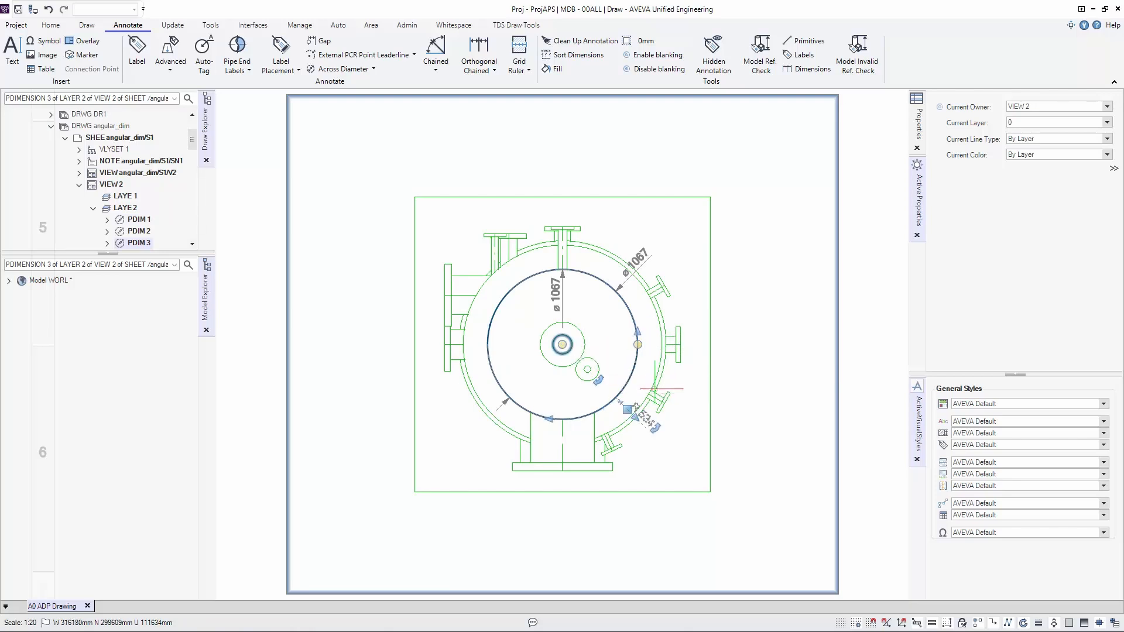
click(699, 417)
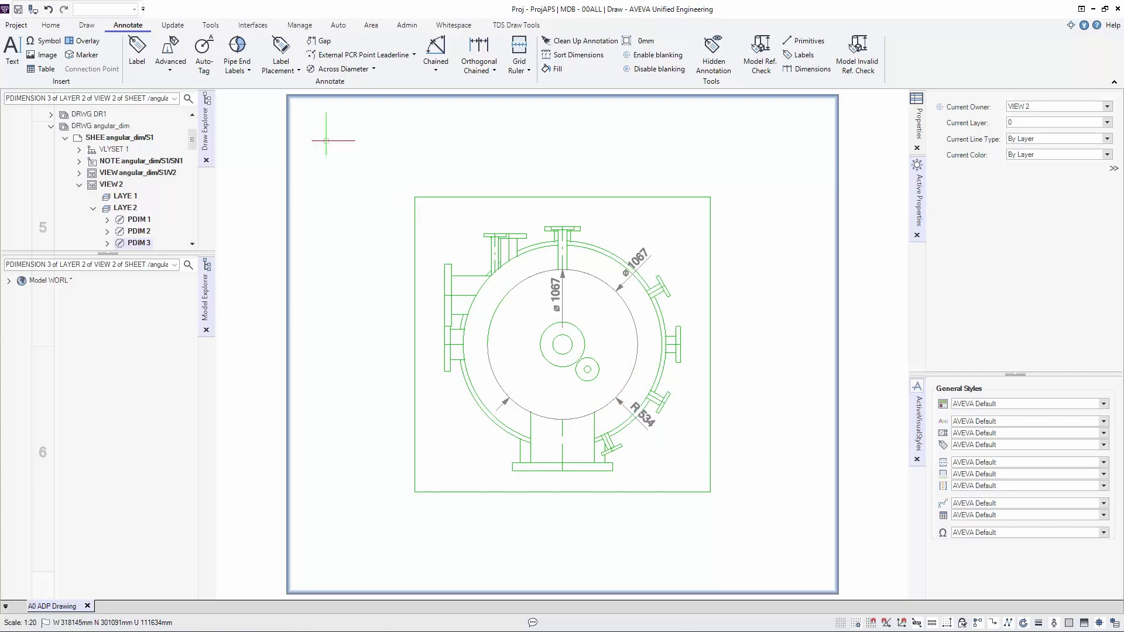
Step: Add a second External PCR Point Leaderline dimension to the inner circle and rotate it to the circle's upper-left side
click(414, 55)
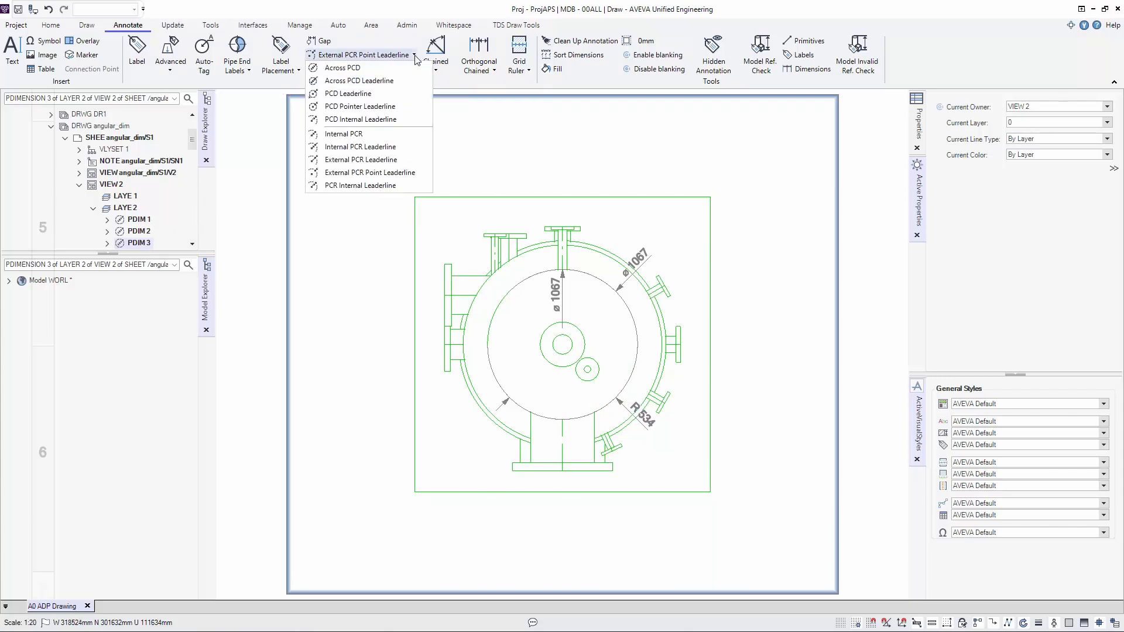
click(371, 173)
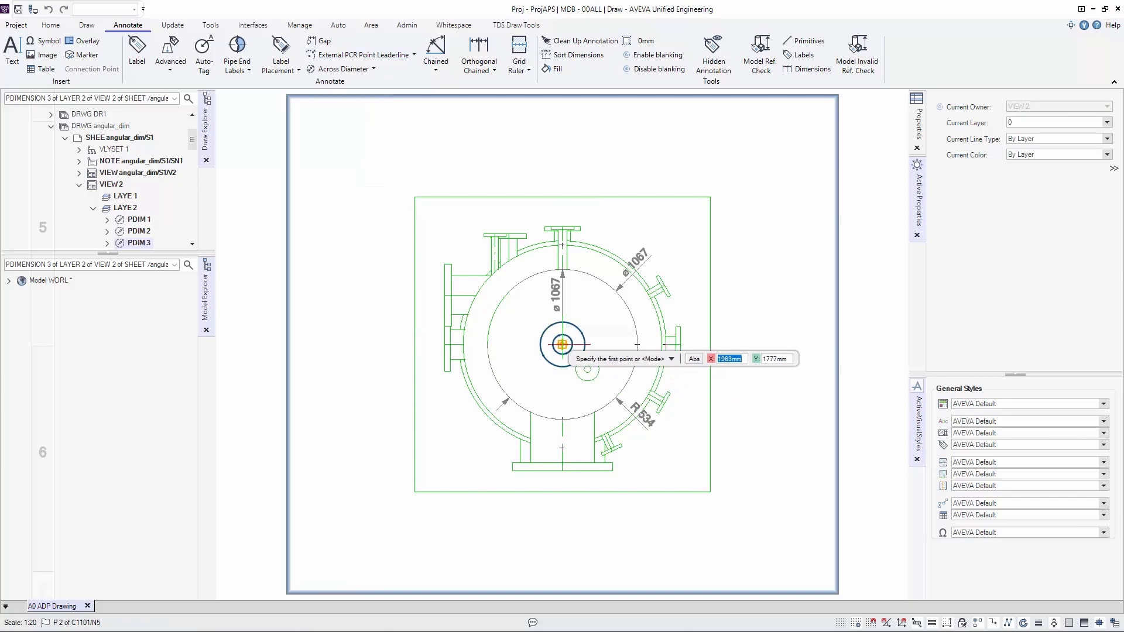
click(544, 418)
click(550, 441)
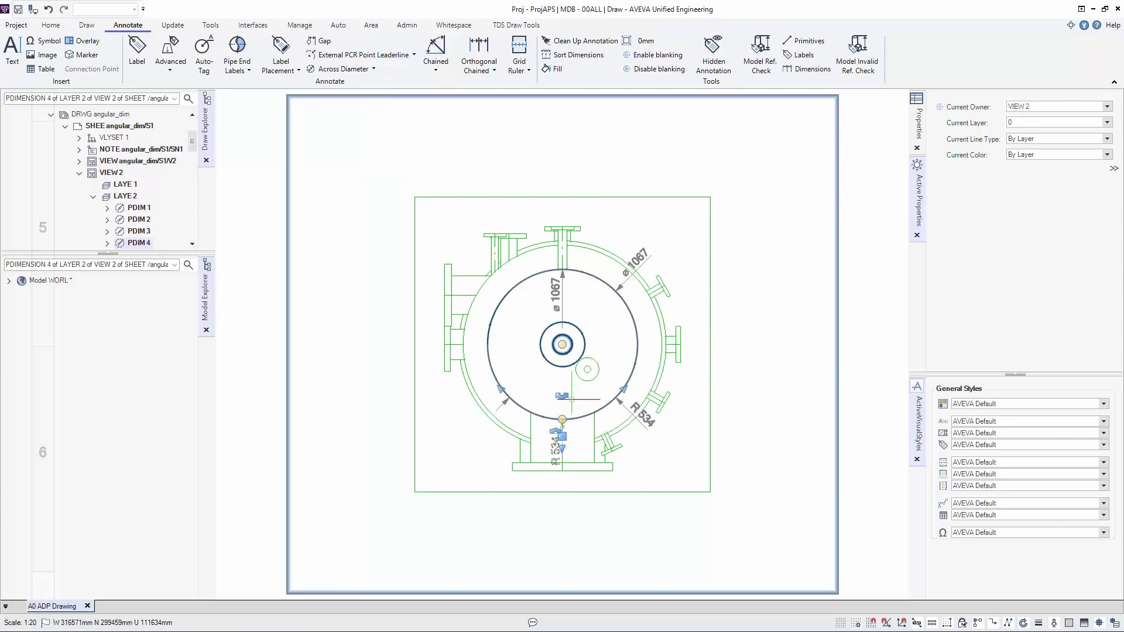
drag(562, 396, 482, 306)
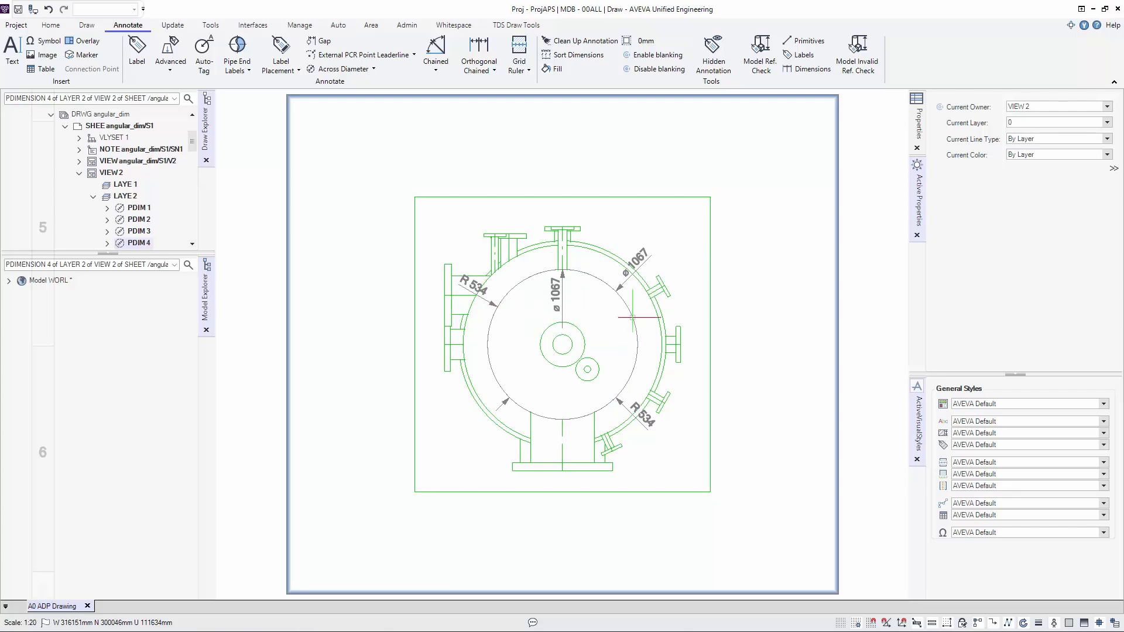
Step: Add an Internal PCR dimension from the vessel centre to the flange face of the nozzle at the vessel's 3 o'clock position
click(414, 55)
click(370, 135)
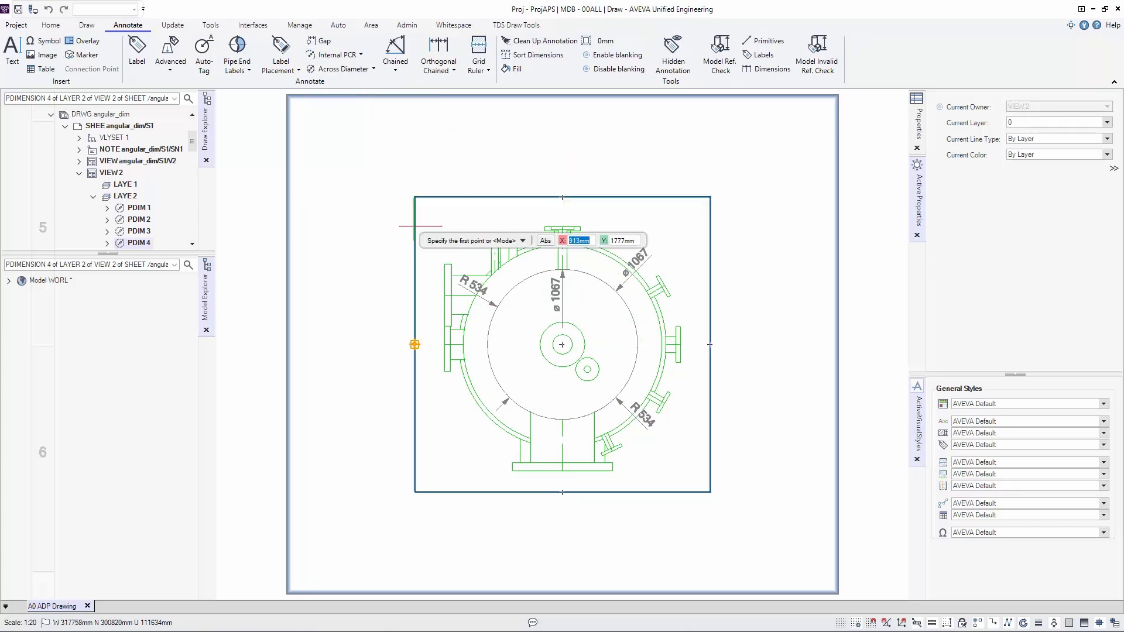
click(562, 345)
click(679, 345)
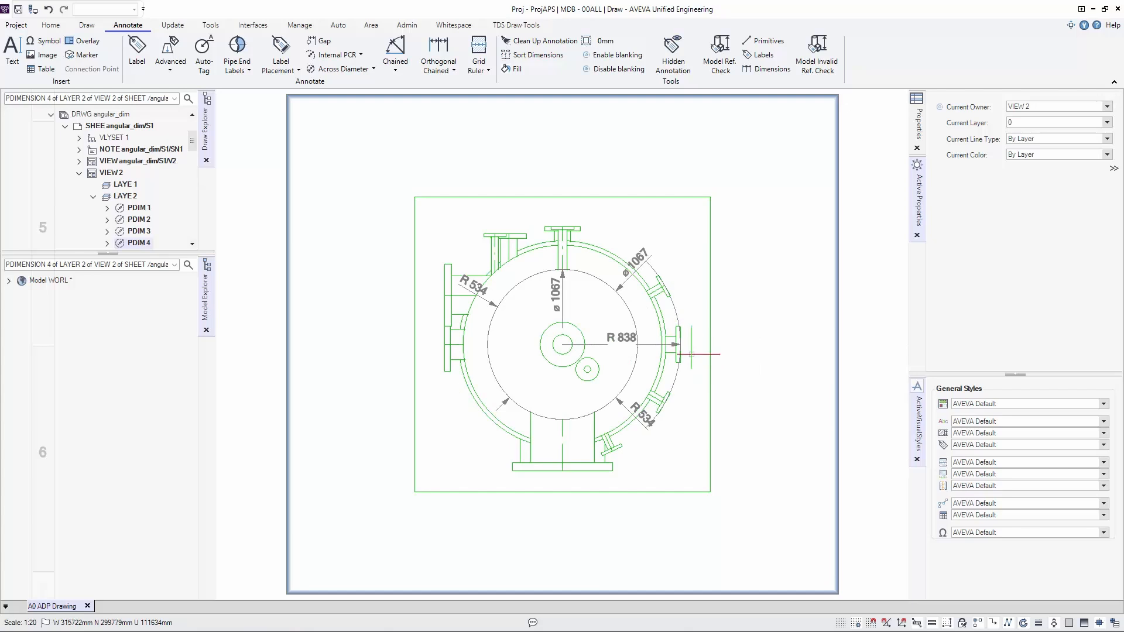
Step: Select the radius dimension running to the 3 o'clock nozzle and open its properties
scroll(716, 366, up, 4)
scroll(714, 368, down, 3)
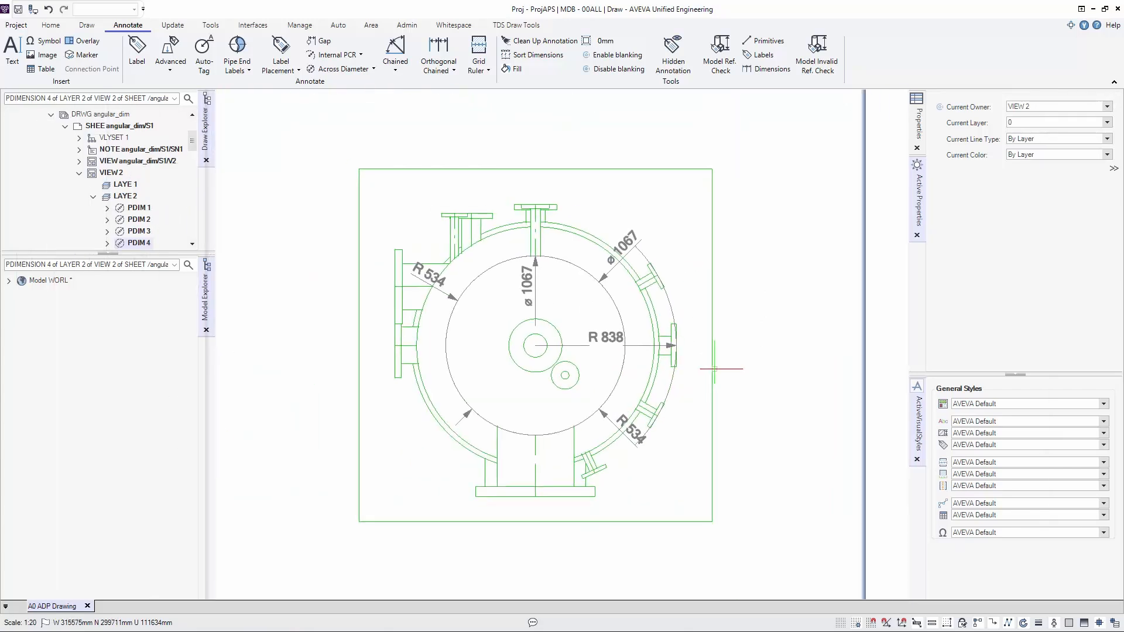
click(608, 339)
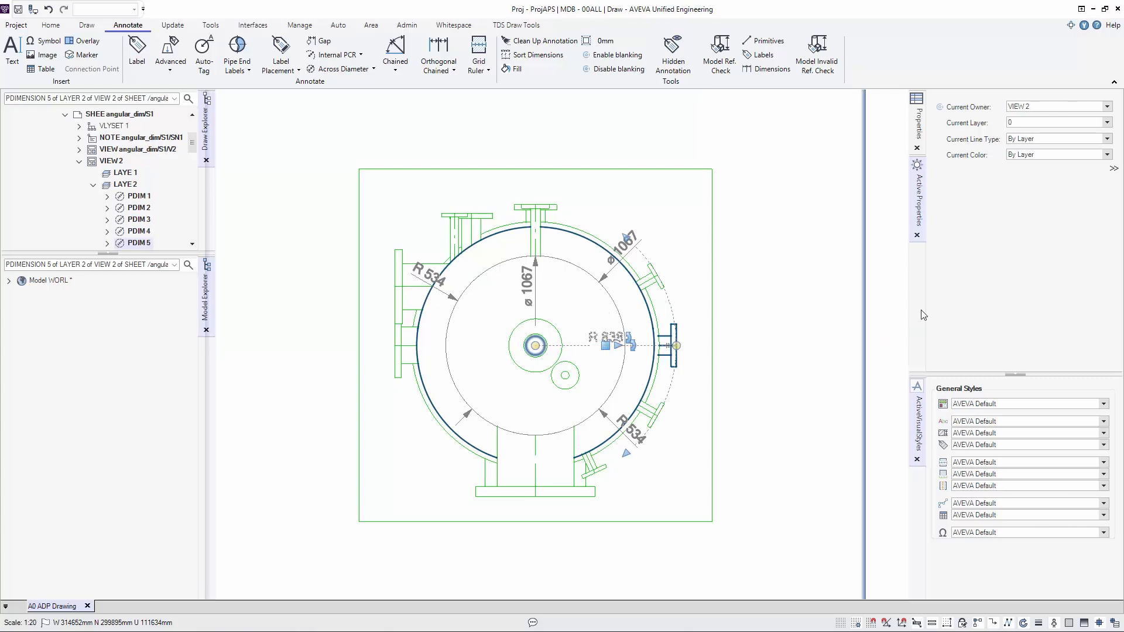
click(920, 127)
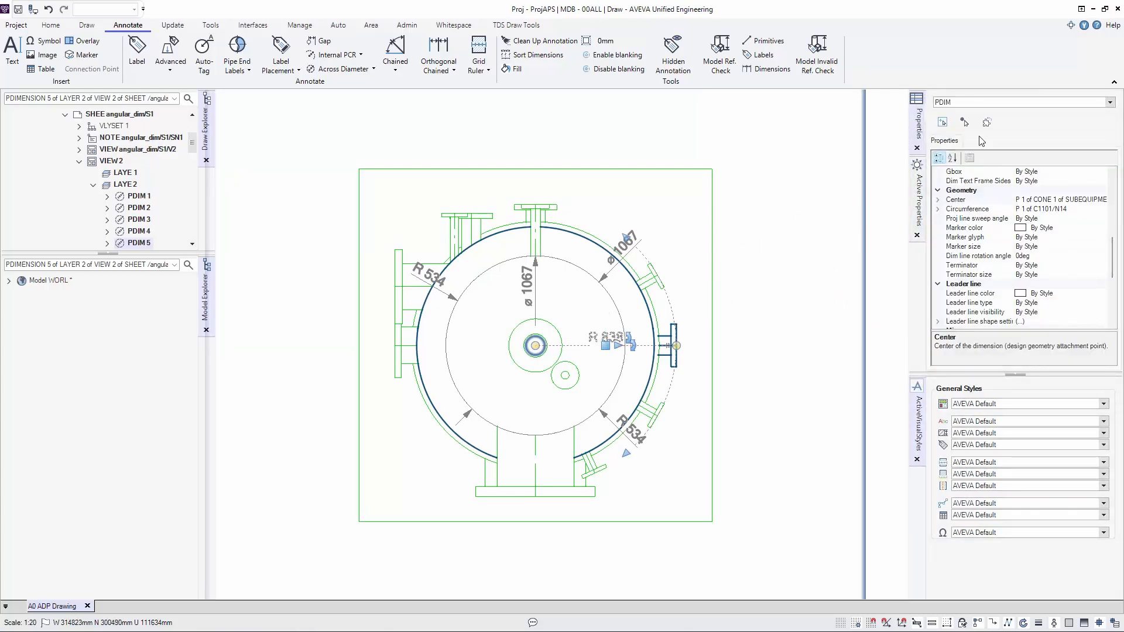
Step: Select the external diameter dimension on the inner circle's upper-right side and list its properties alphabetically, with the Information group collapsed
click(964, 122)
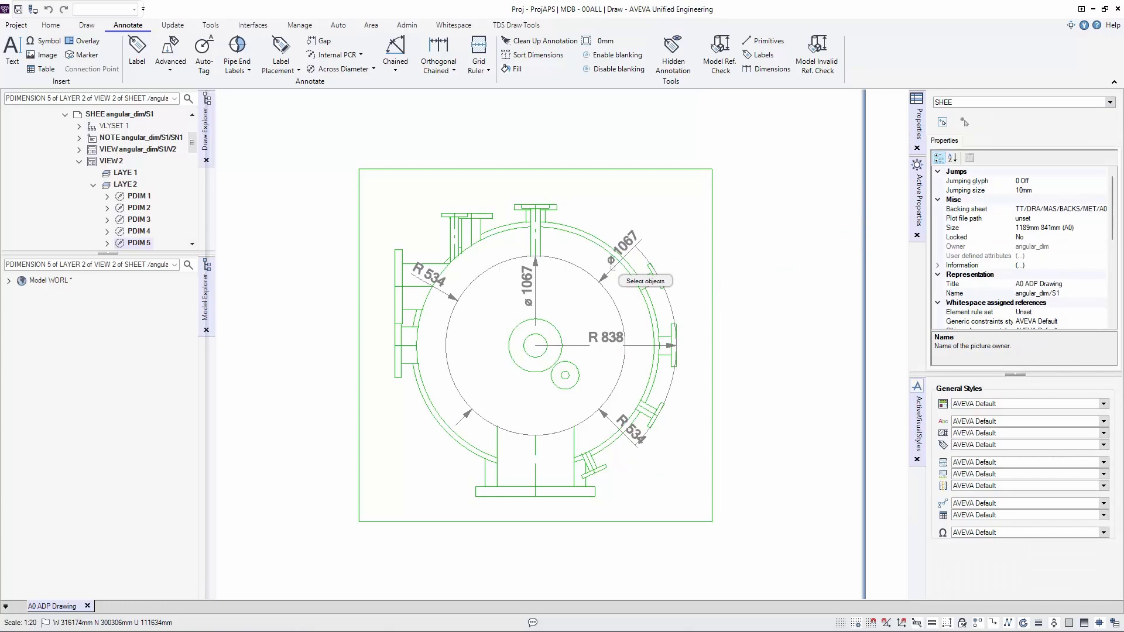
click(650, 259)
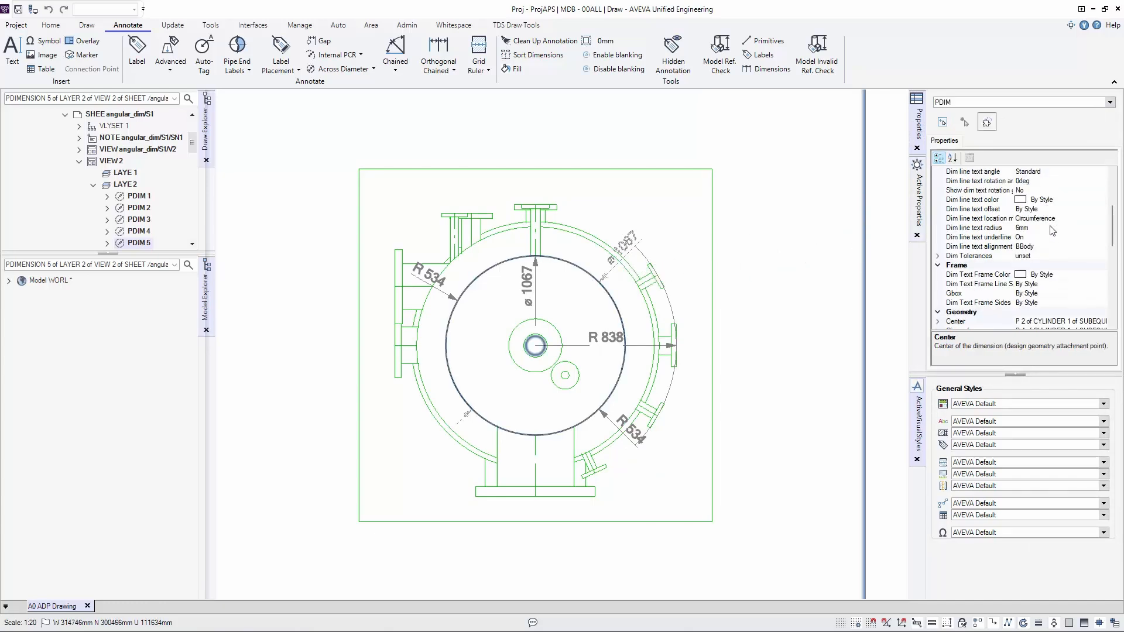
drag(1115, 241, 1116, 329)
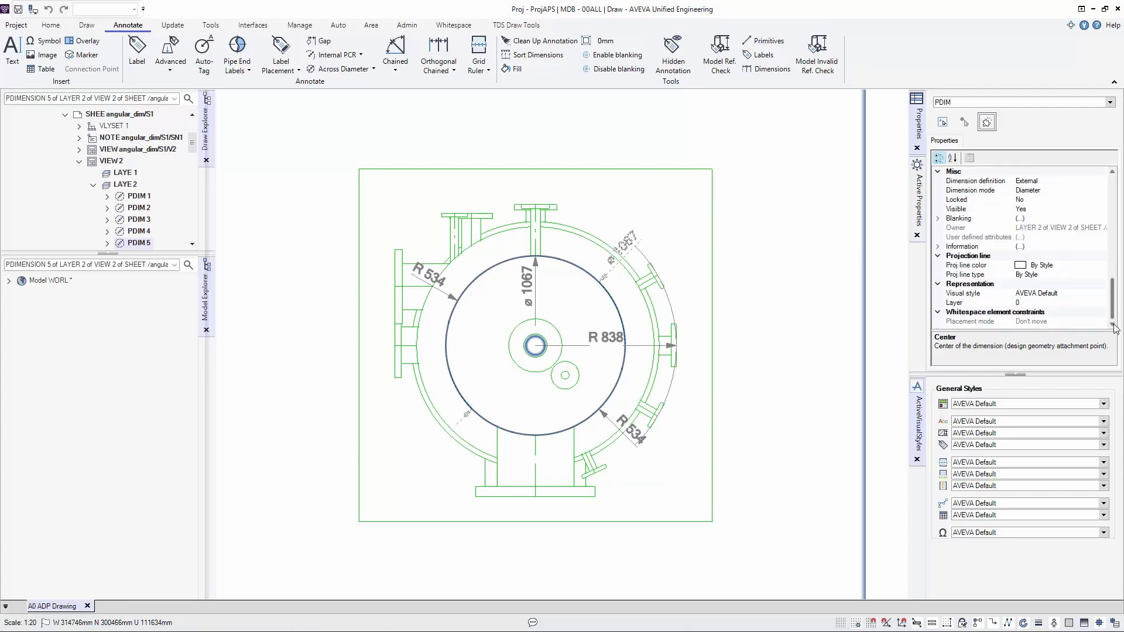
click(939, 248)
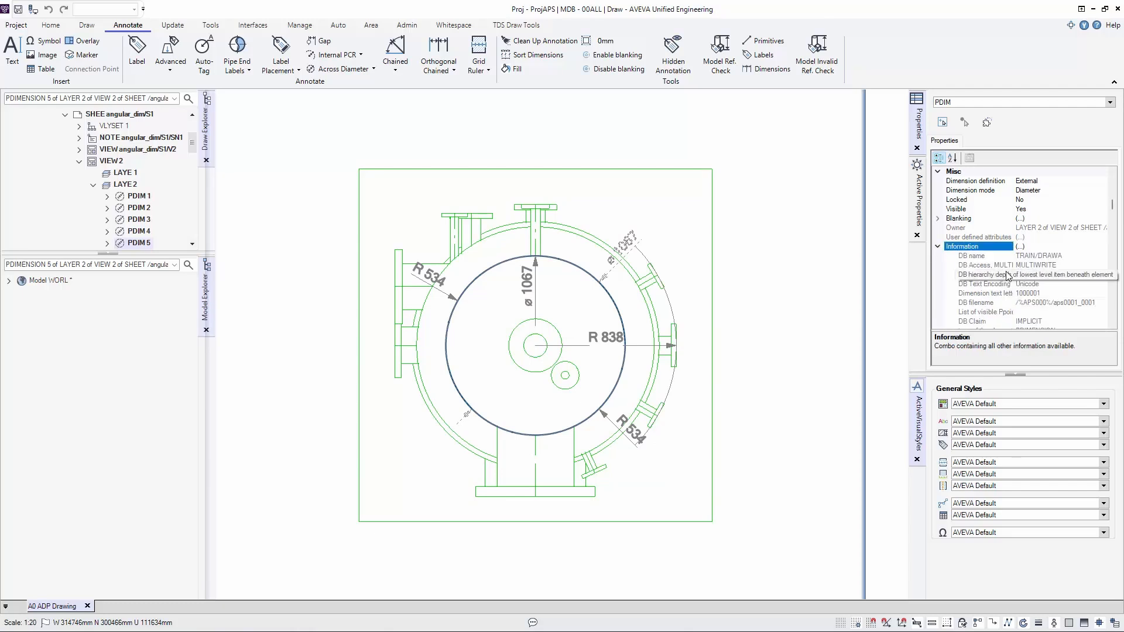
scroll(1009, 267, down, 5)
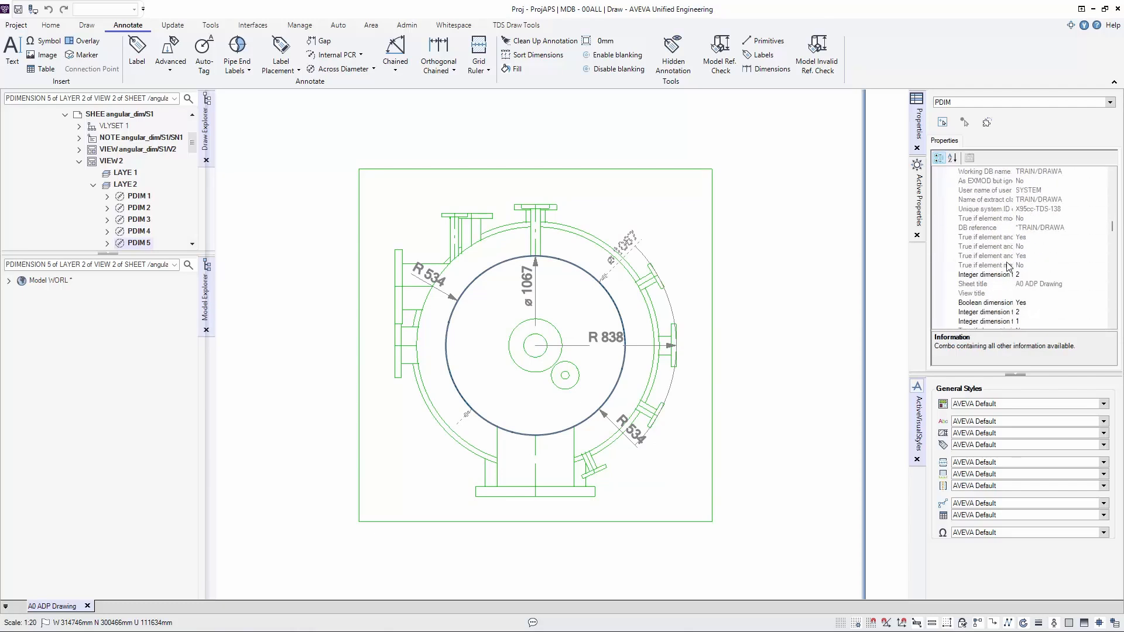
click(953, 159)
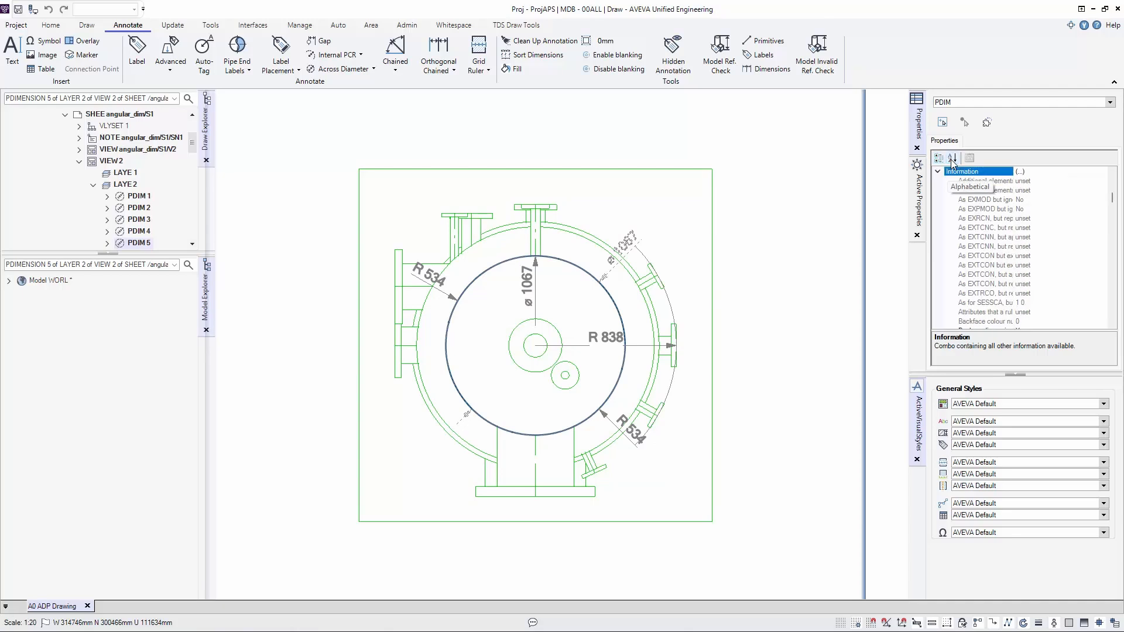
click(939, 172)
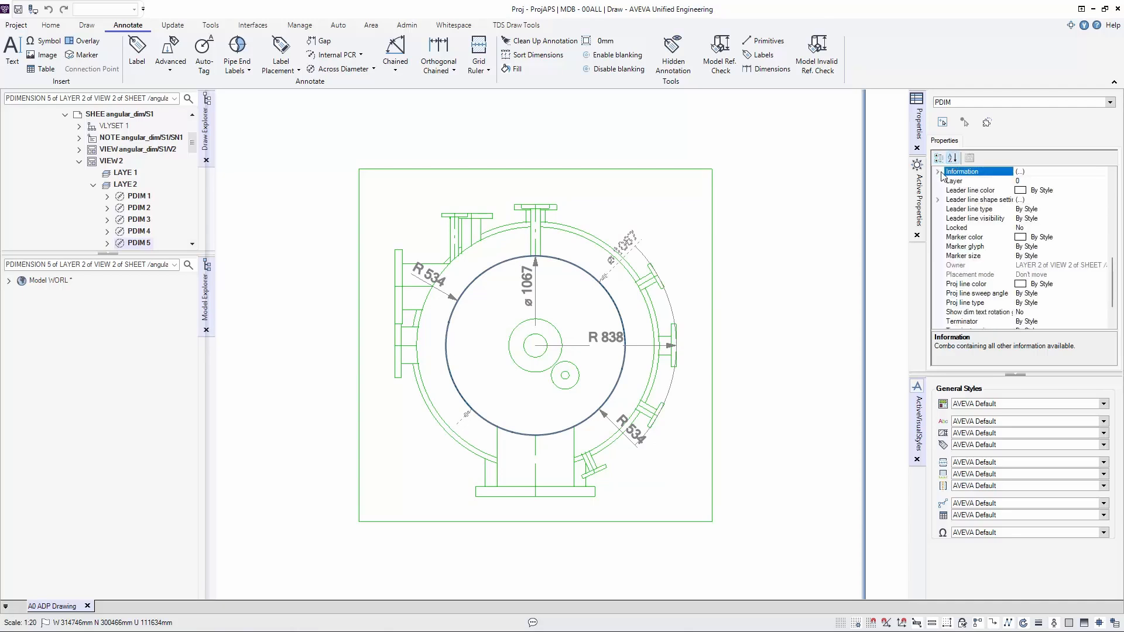
scroll(1000, 230, down, 5)
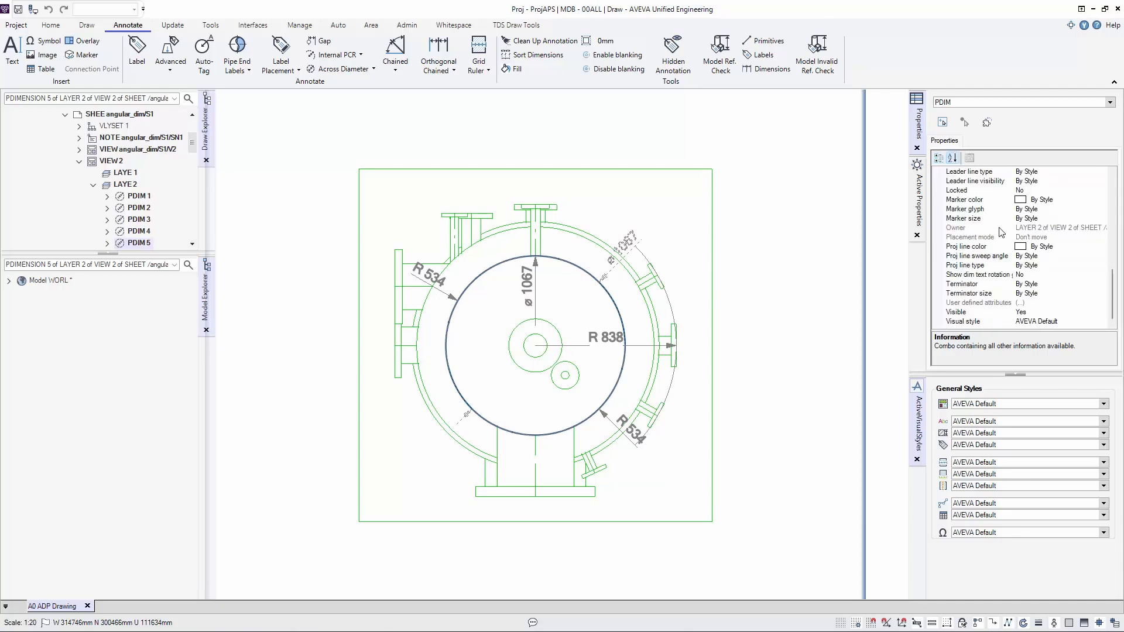
Step: Set the visual style of the selected diameter dimension to AVEVA-BLACK
click(1078, 323)
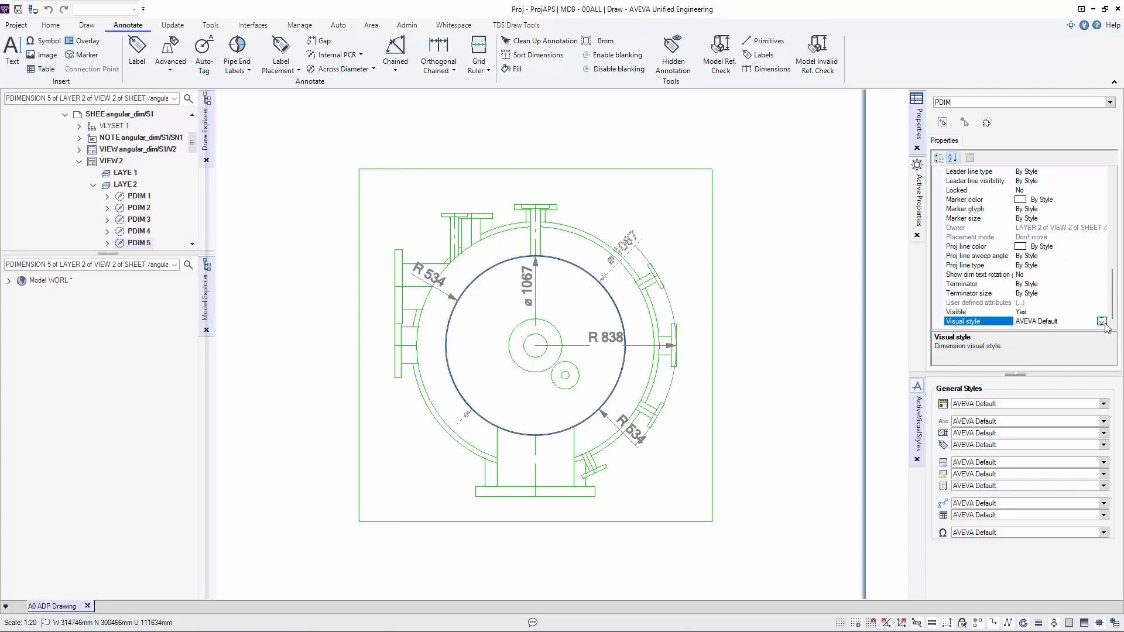
click(1101, 321)
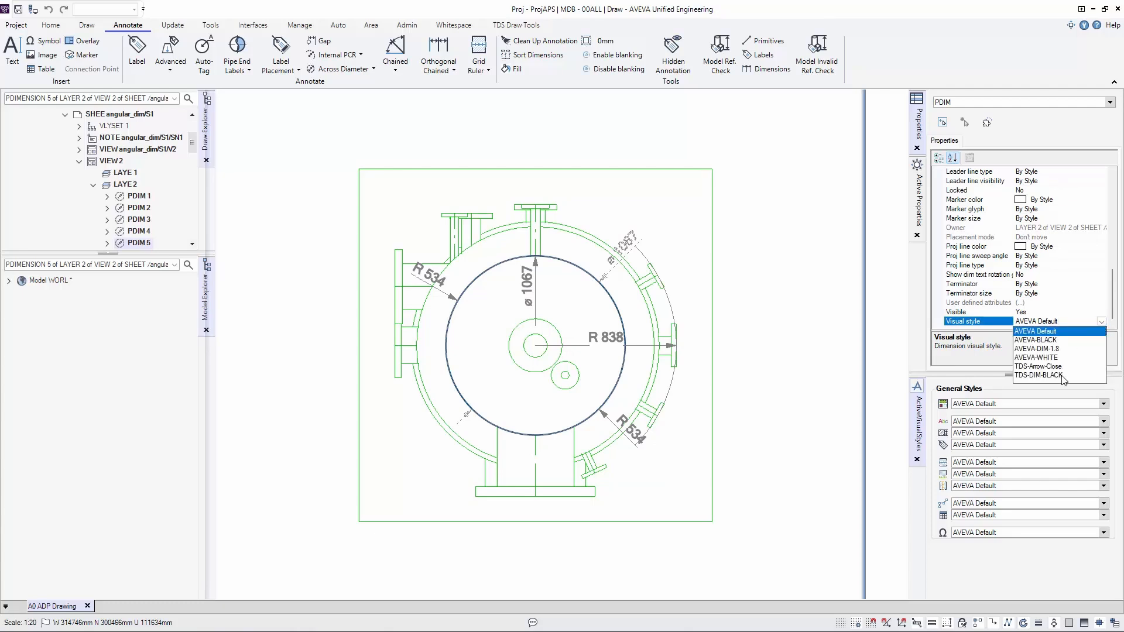
click(1058, 342)
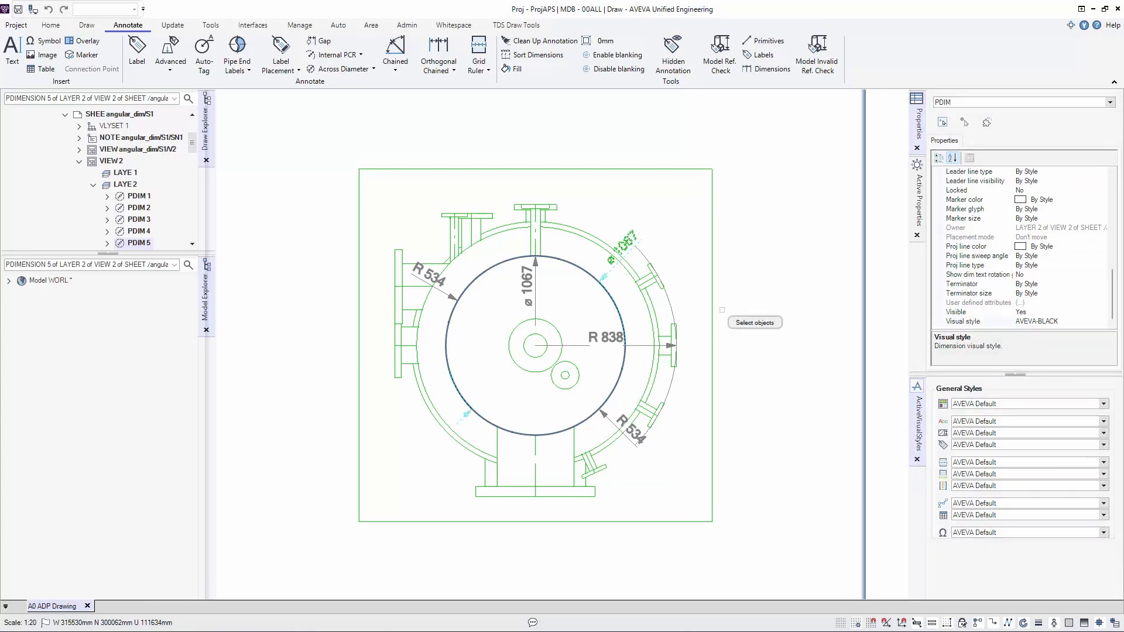
key(Escape)
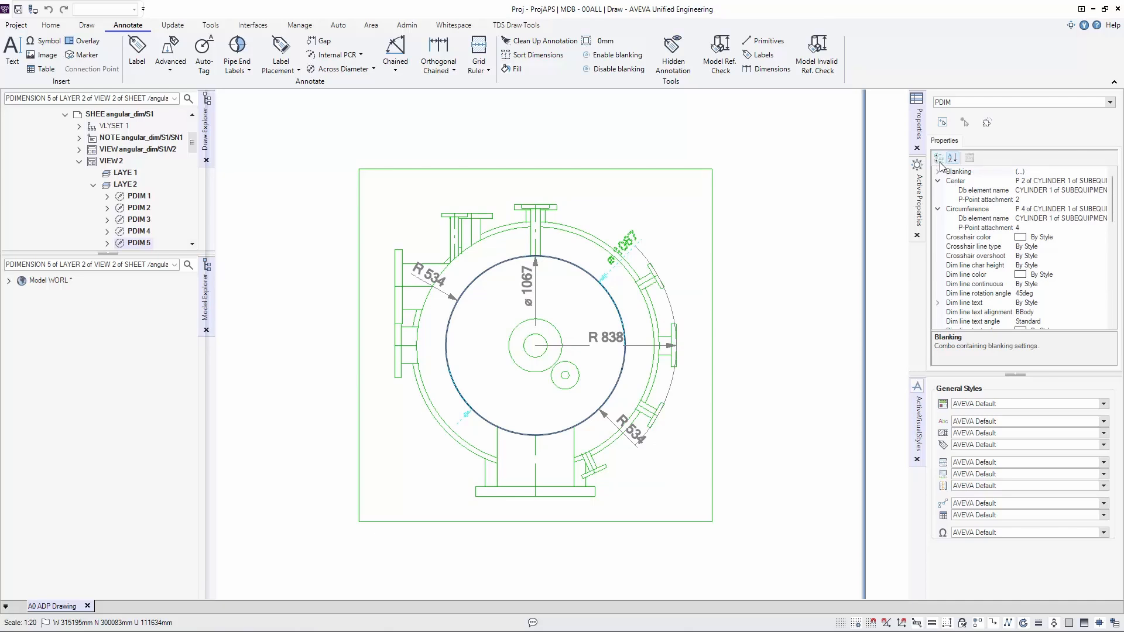
Step: Group the dimension's properties by category and collapse the Geometry and Leader line groups
click(940, 165)
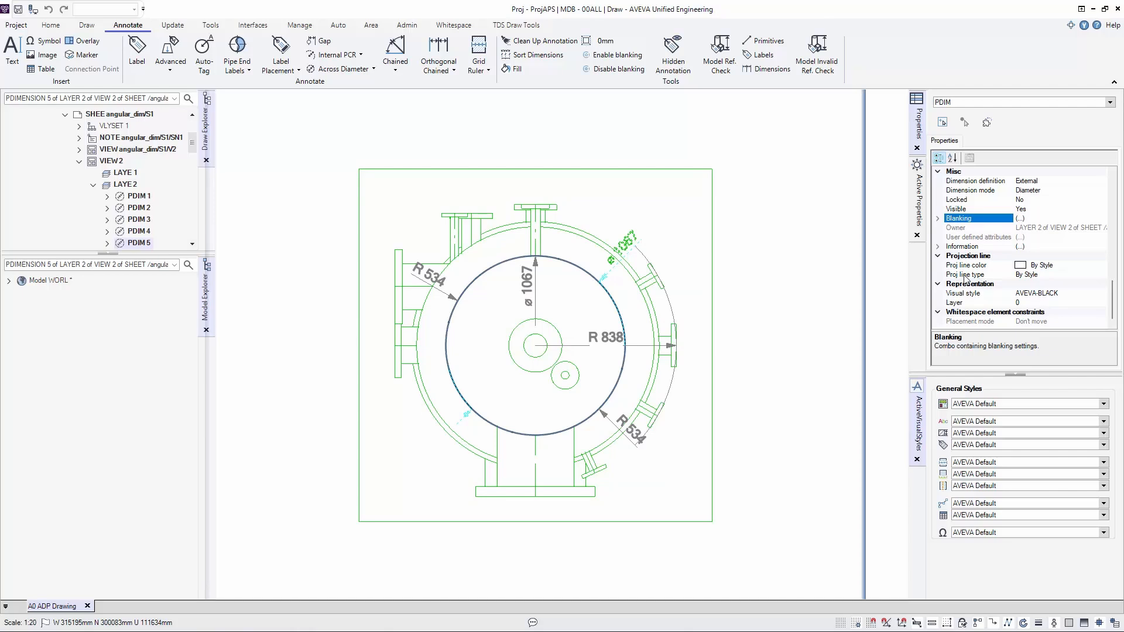
scroll(1113, 299, up, 5)
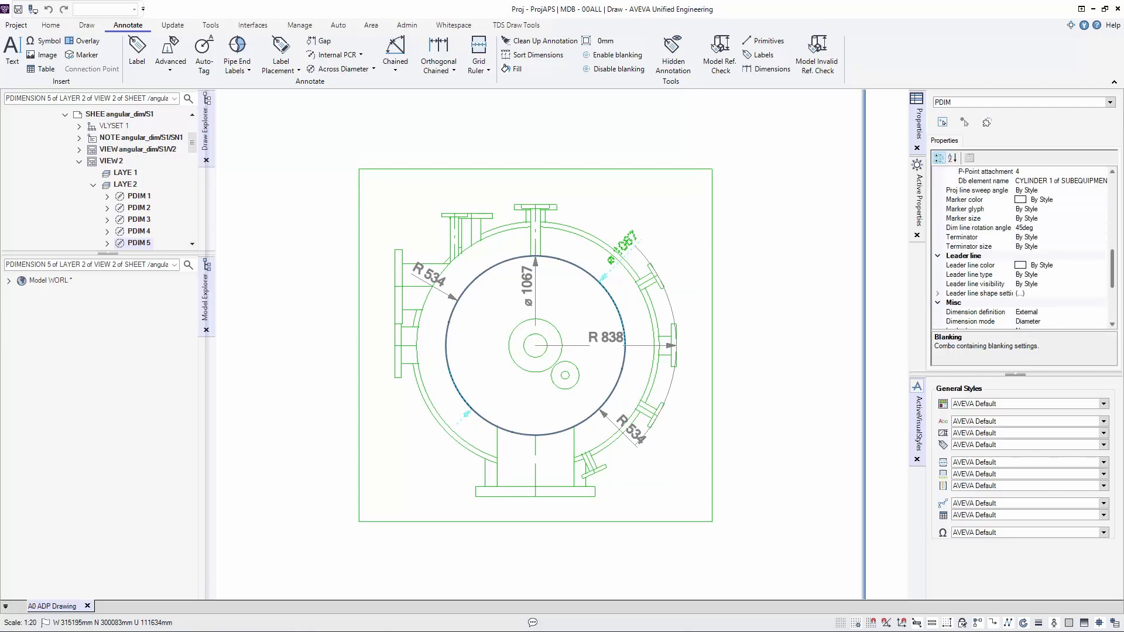
scroll(1113, 299, up, 3)
click(940, 227)
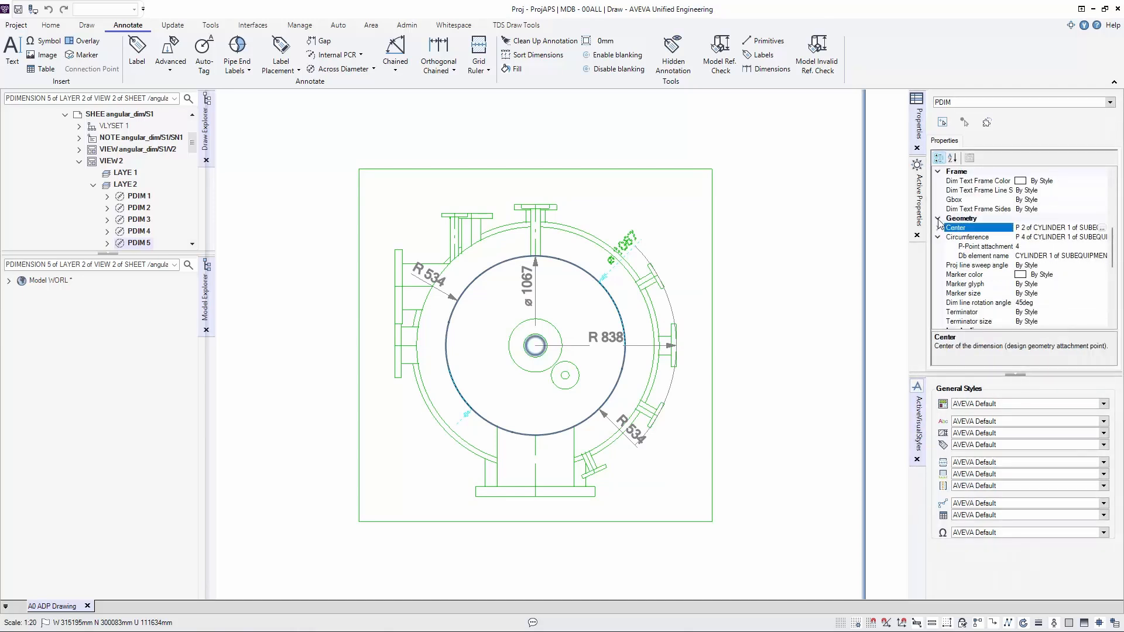
click(939, 221)
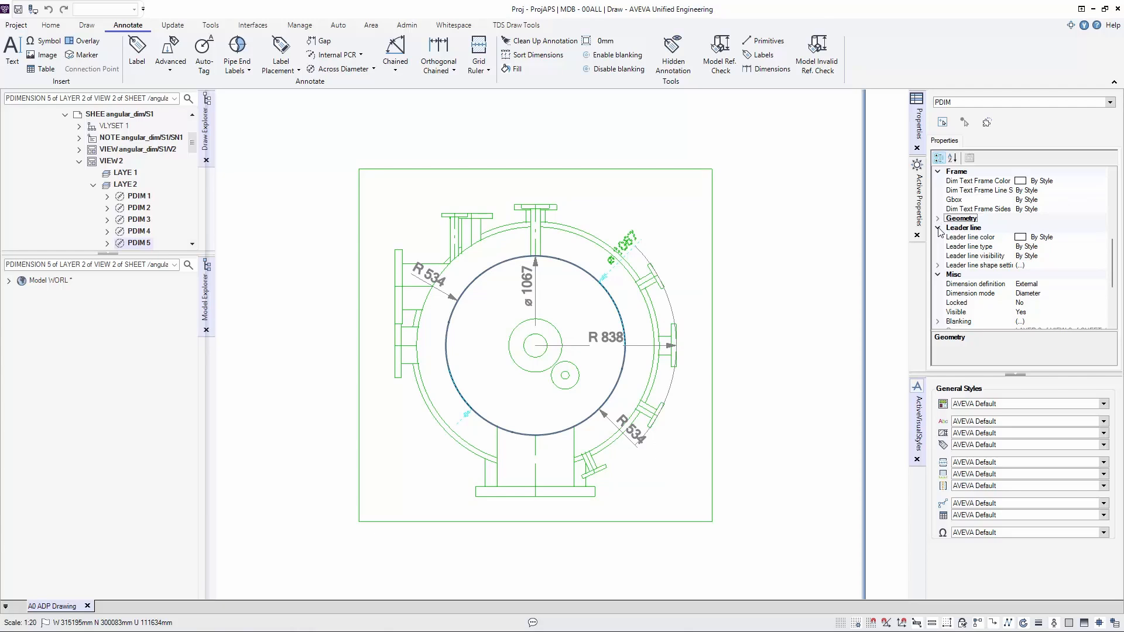
click(938, 228)
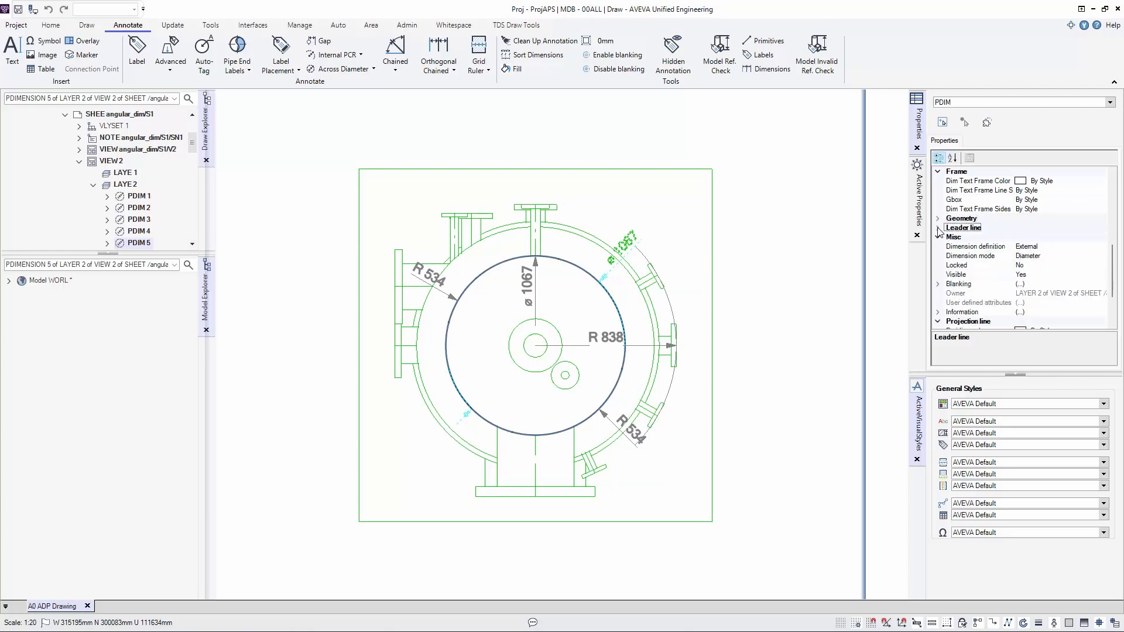
Step: Try the Radius dimension mode on the selected diameter dimension, restore the Diameter mode and deselect it
click(1045, 256)
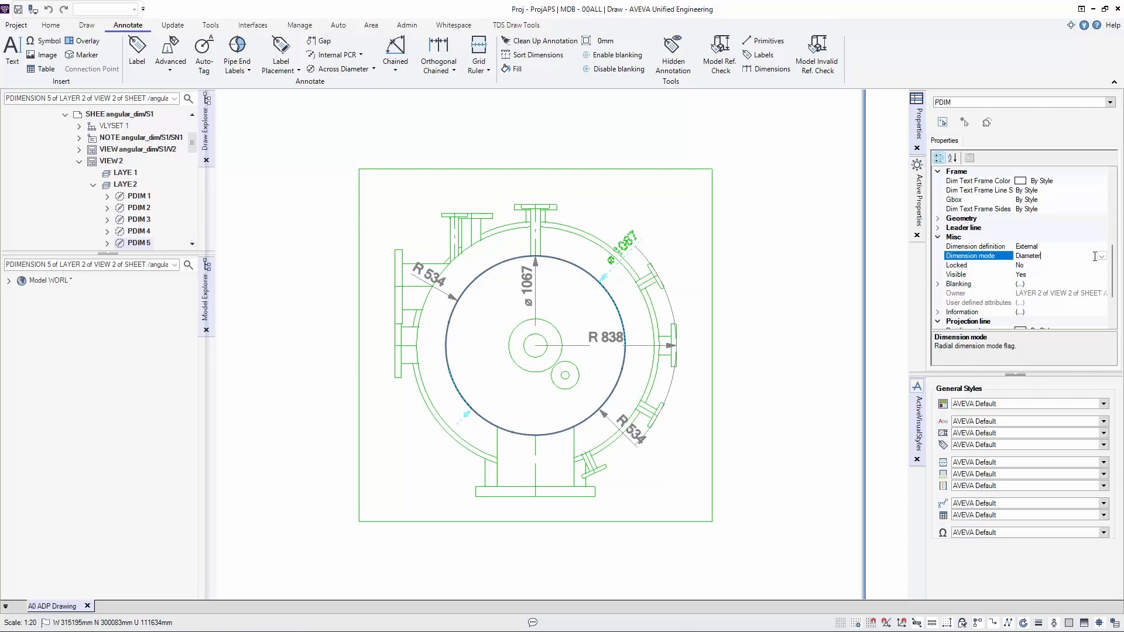
click(1103, 257)
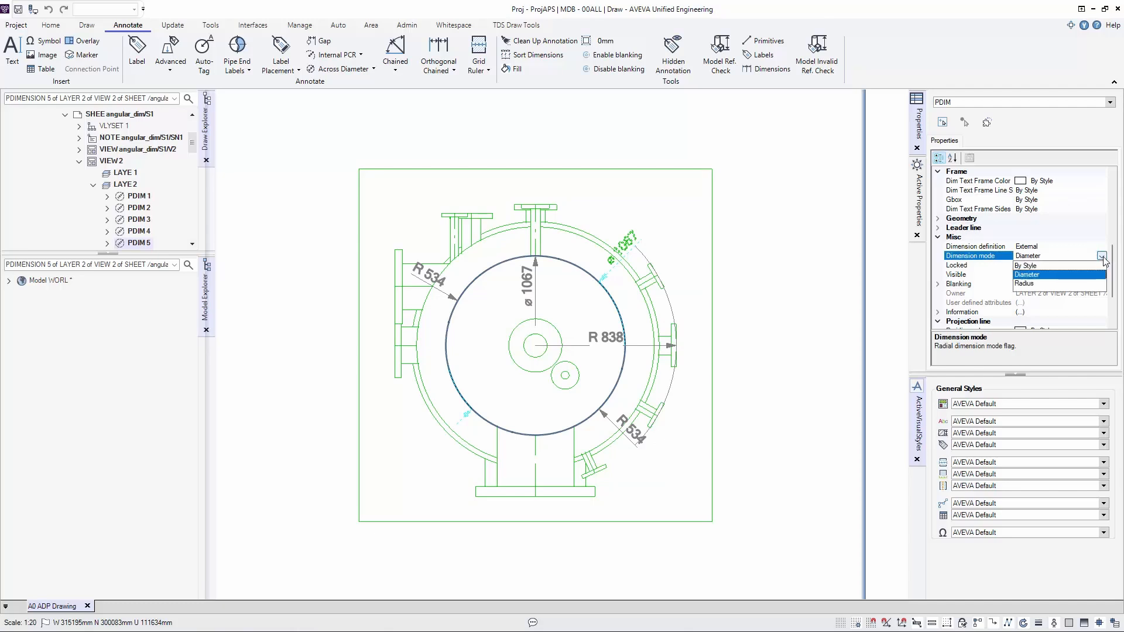
click(1034, 284)
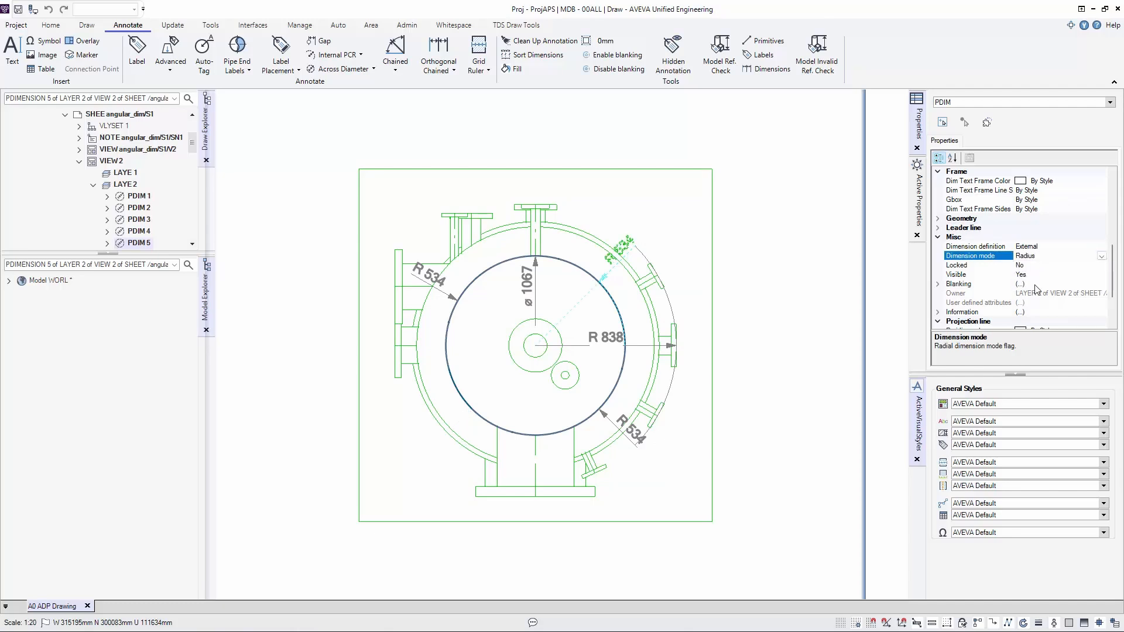
click(1103, 256)
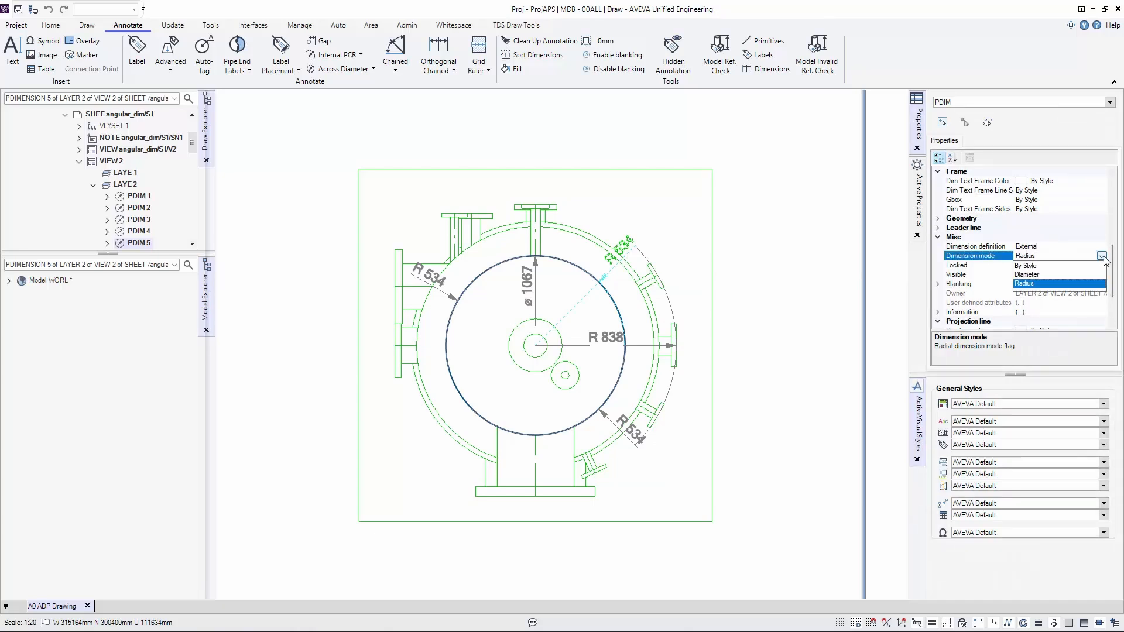
click(1043, 279)
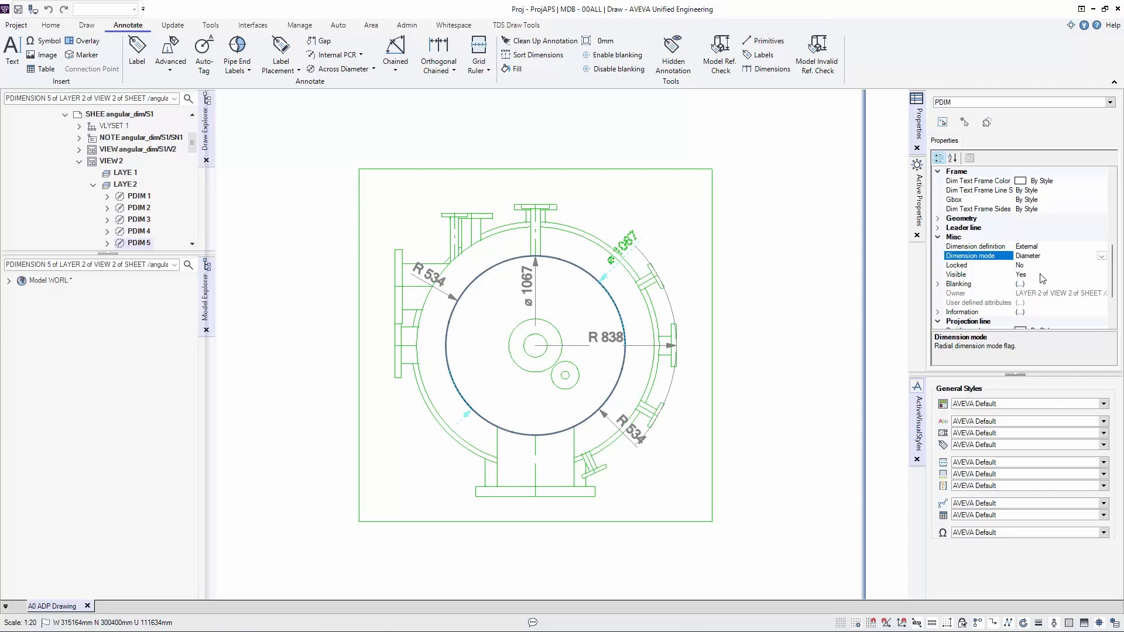
key(Escape)
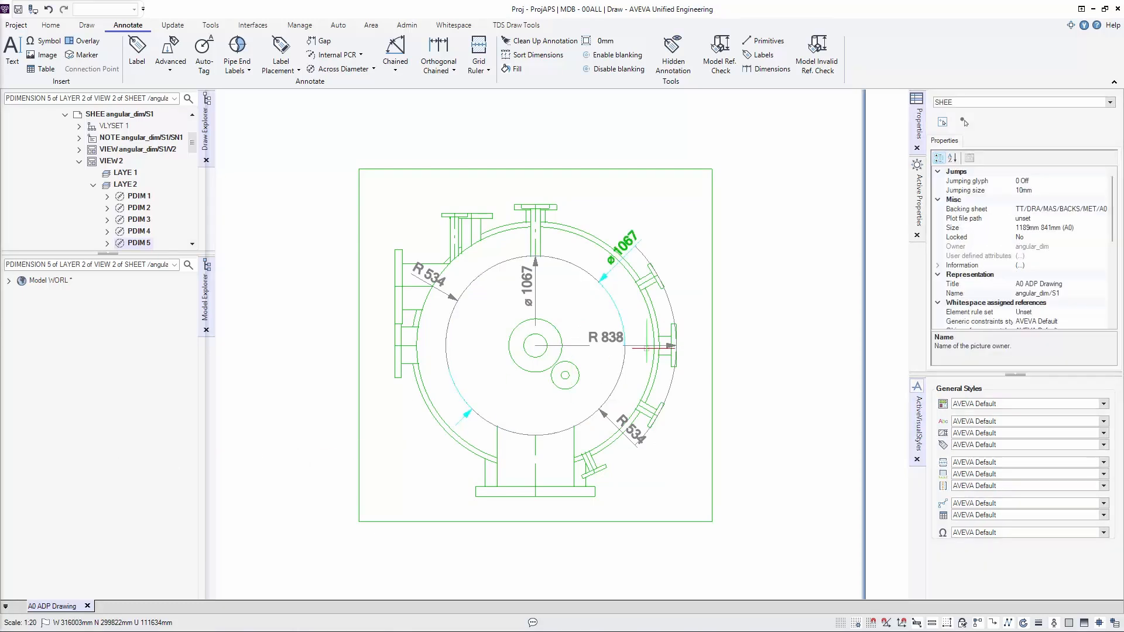
Step: Switch from view 2 to VIEW 3 of sheet angular_dim/S1, the vessel view without dimensions
right_click(750, 244)
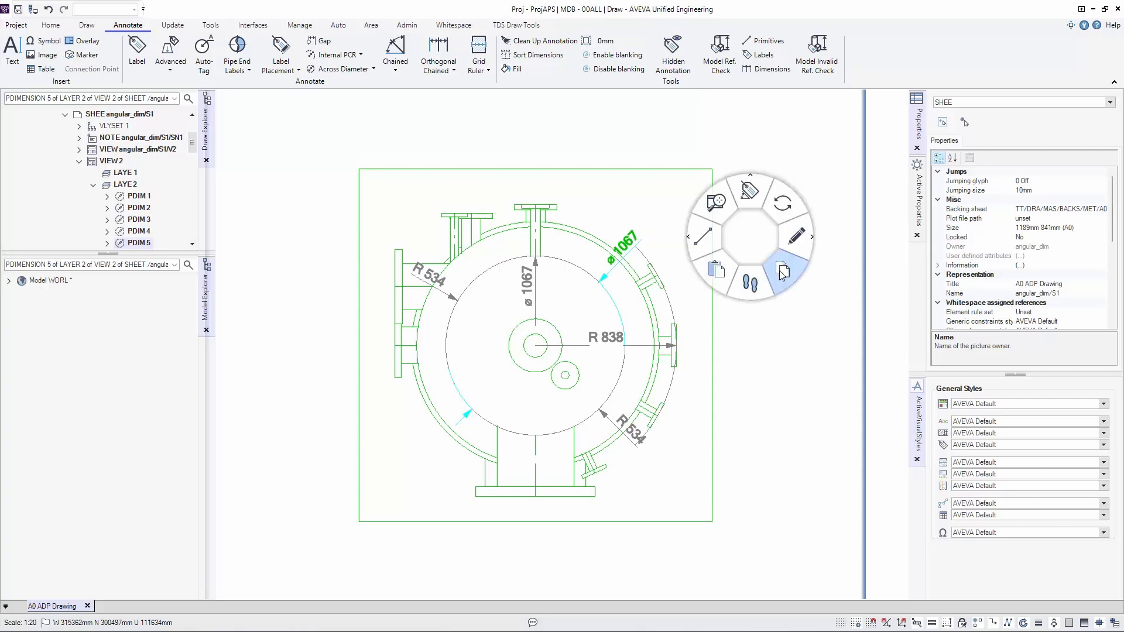
click(762, 301)
click(786, 304)
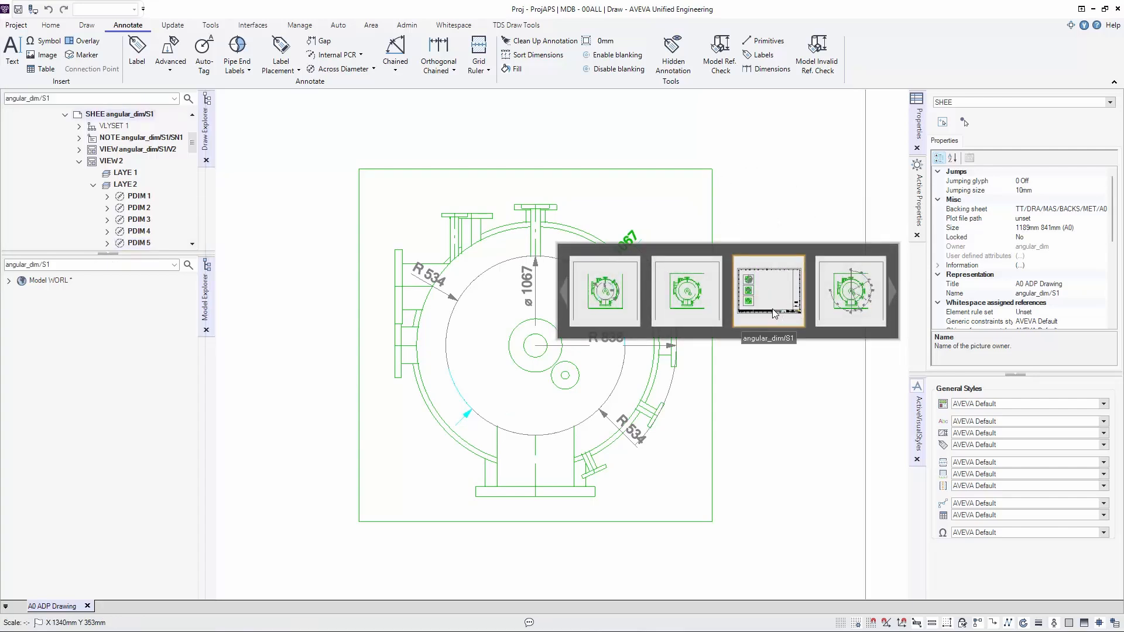
click(679, 291)
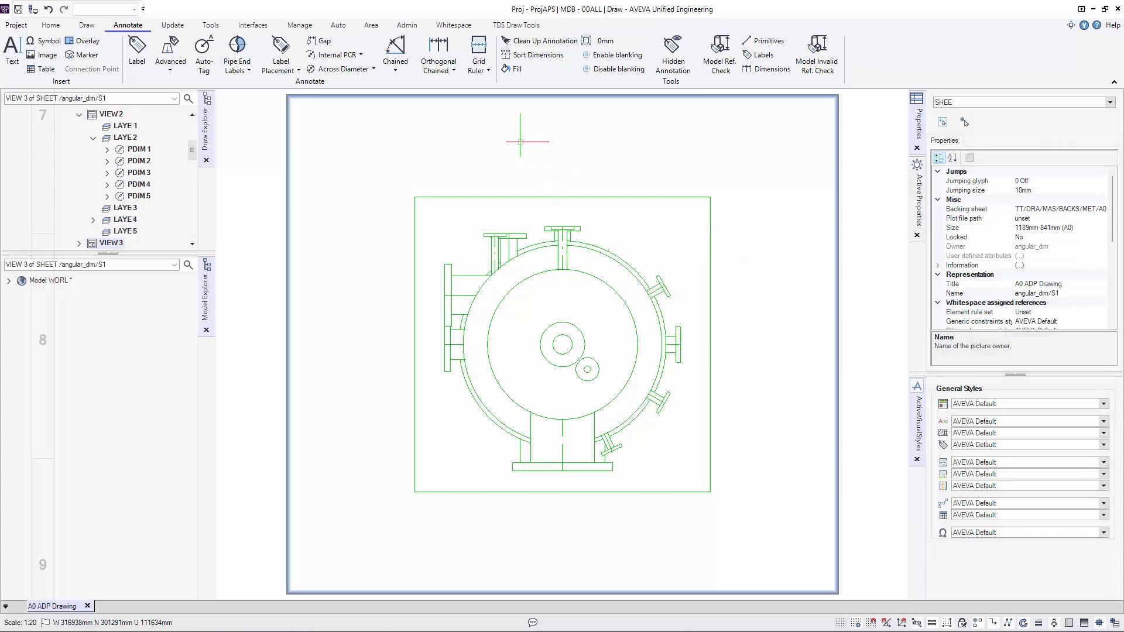
Step: Add an Across Diameter Leaderline dimension to the large inner circle, with its label outside the circle's upper-right side
click(374, 70)
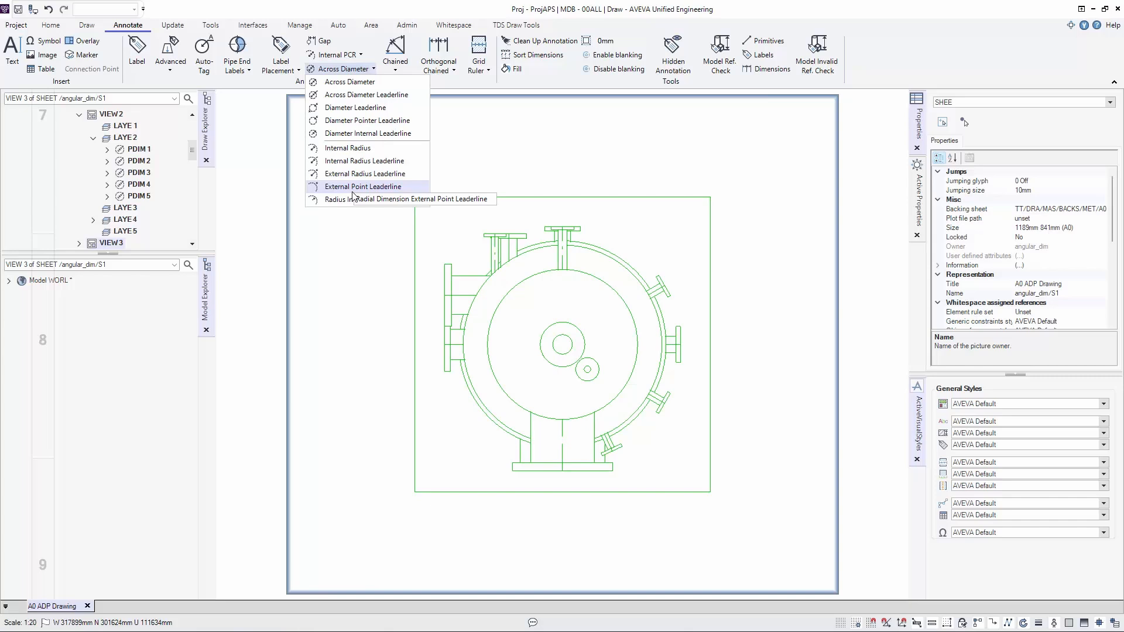
click(383, 94)
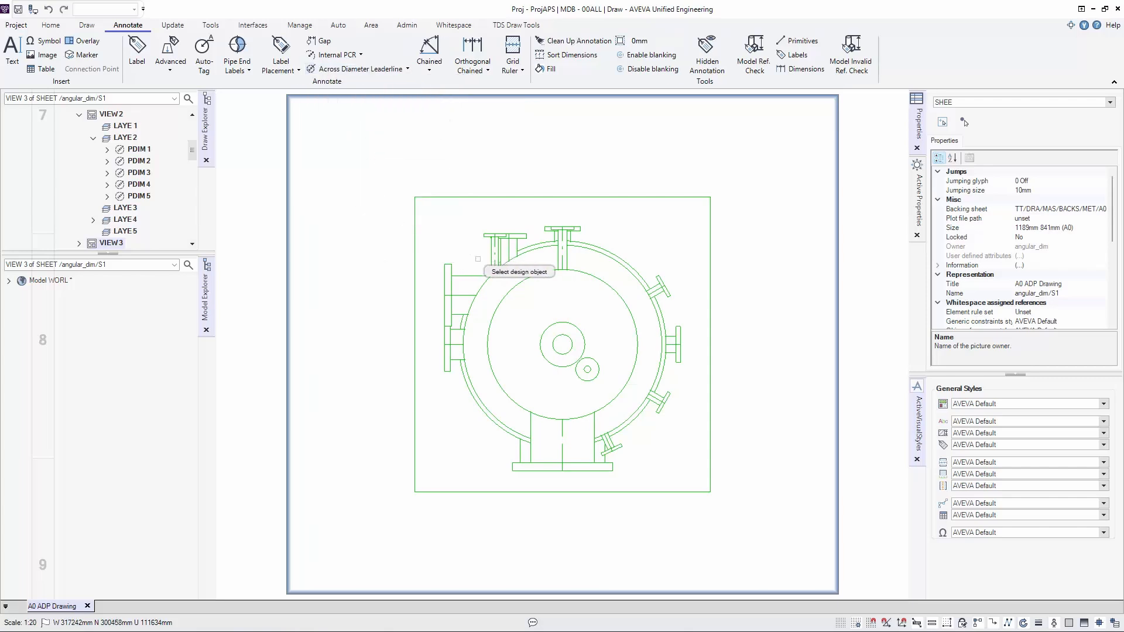
click(587, 274)
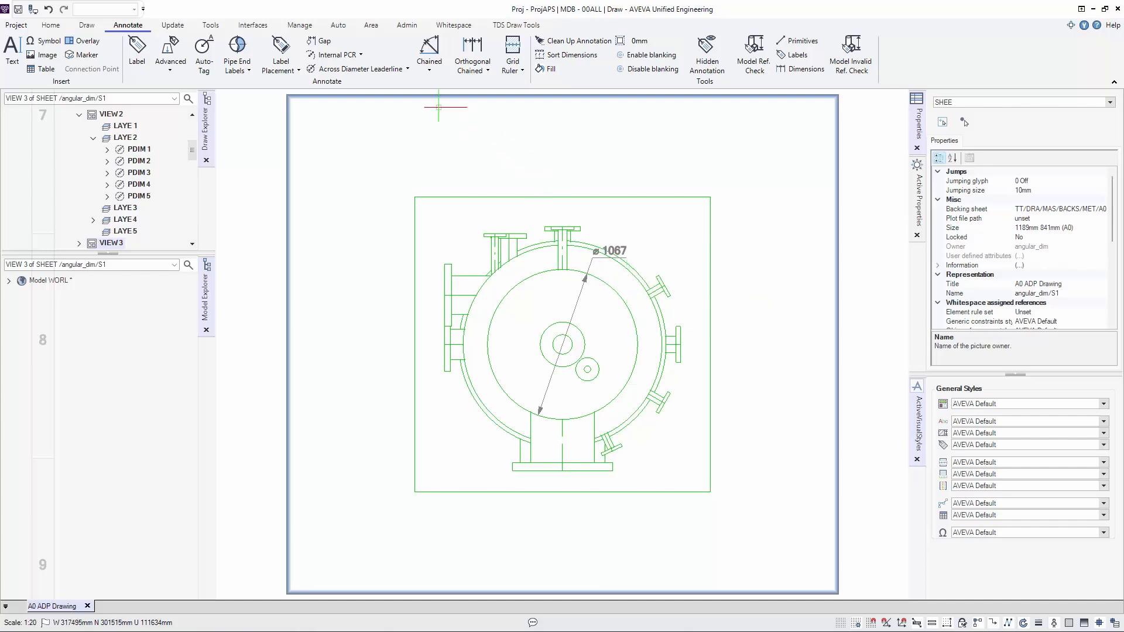
Step: Add an Internal Radius Leaderline dimension to the inner line of the vessel shell on its upper-left side
click(373, 70)
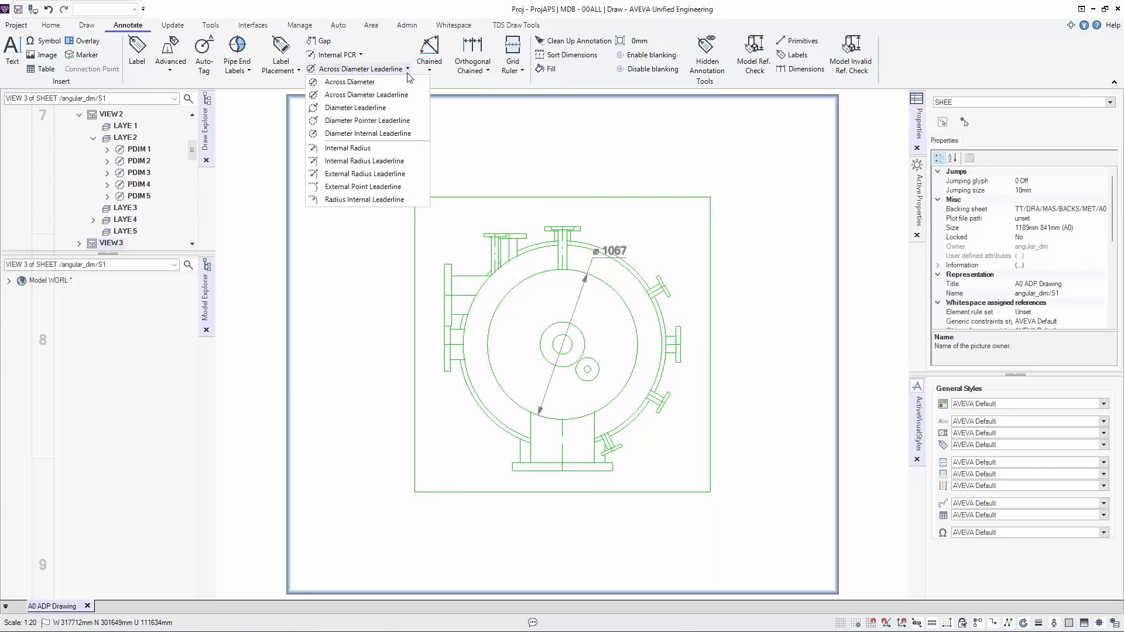
click(379, 164)
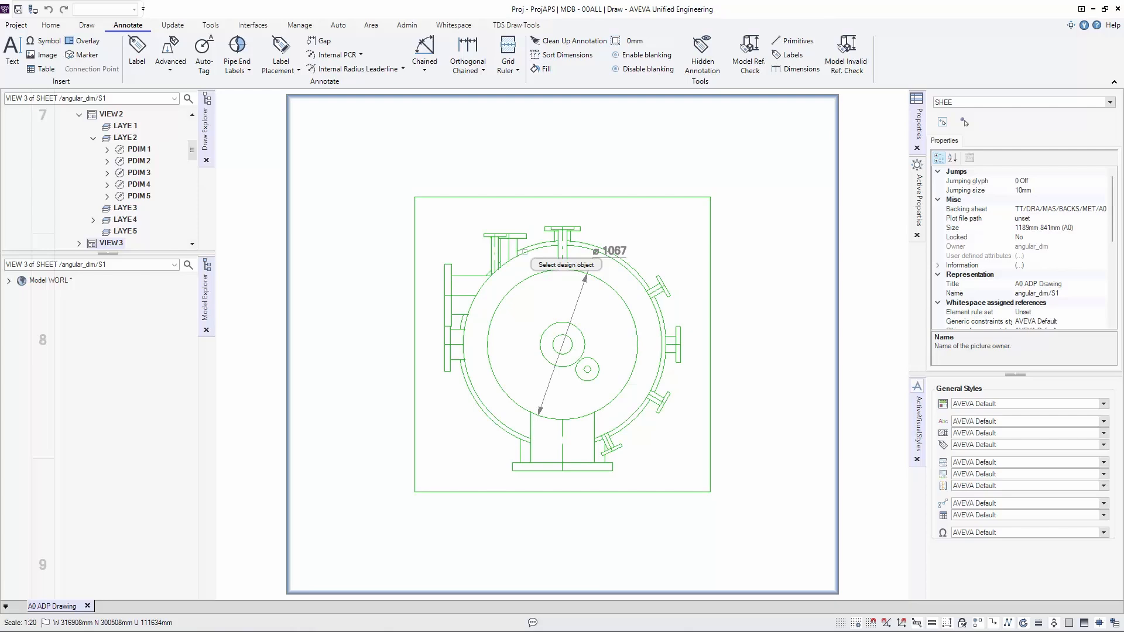
click(525, 252)
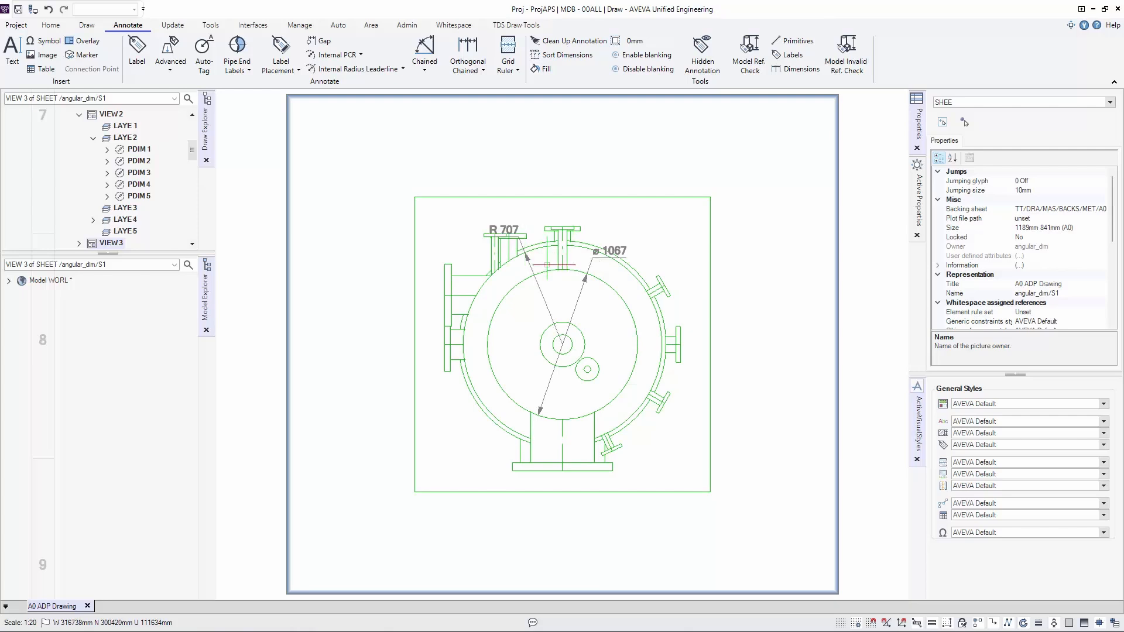
Step: Examine the Geometry, Leader line and Representation properties of the diameter leaderline dimension in view 3
click(963, 124)
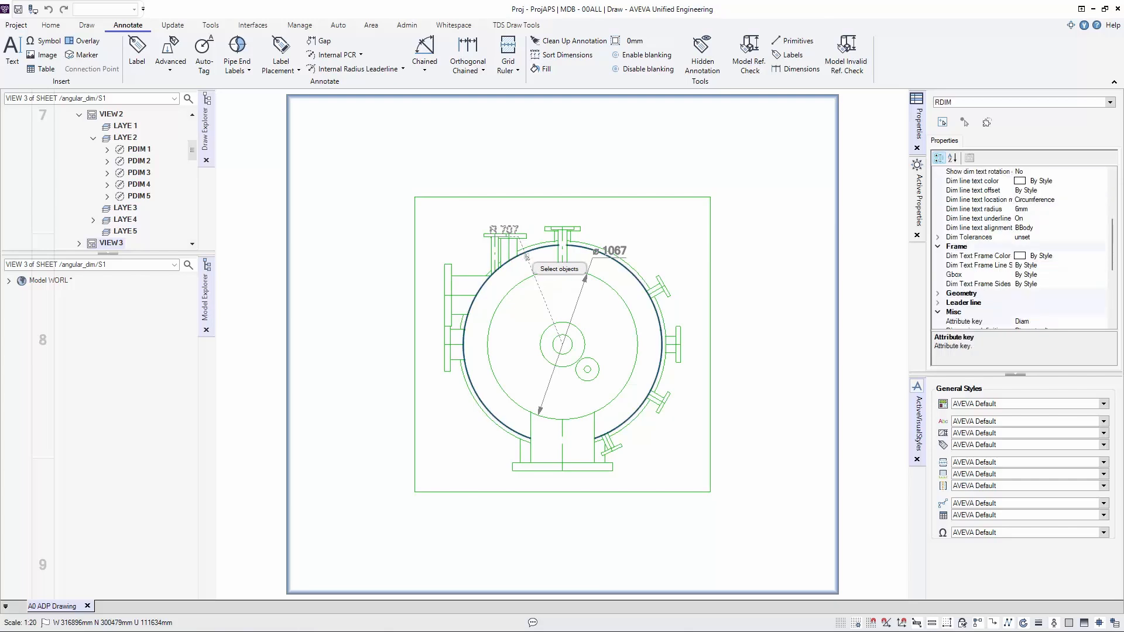
key(Escape)
click(588, 278)
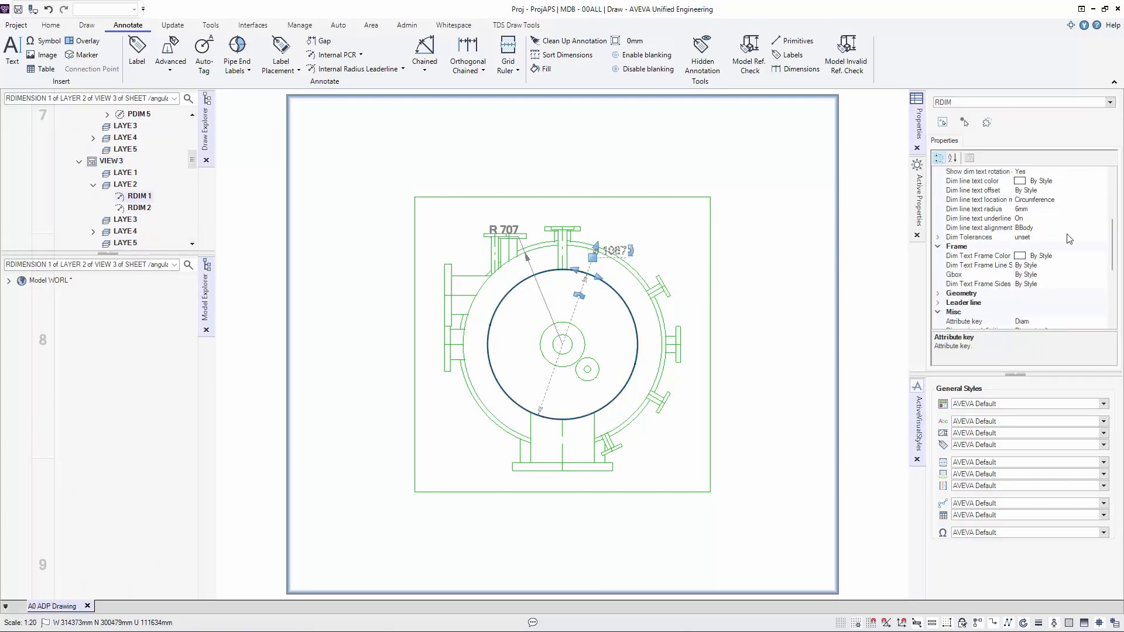
scroll(1068, 243, down, 1)
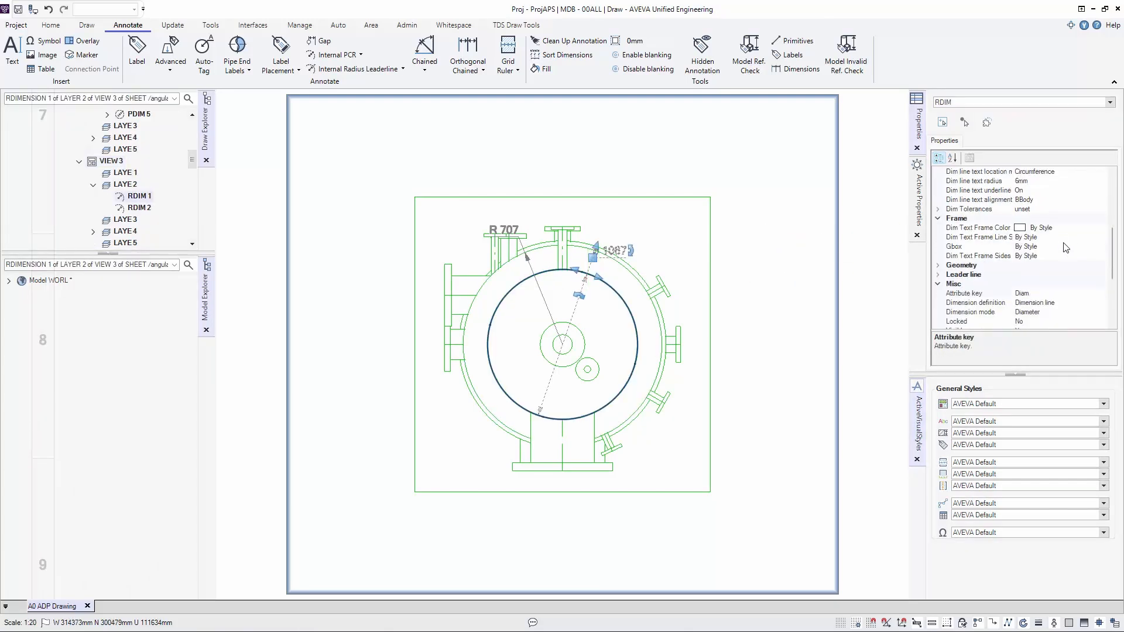
click(938, 266)
scroll(939, 264, down, 3)
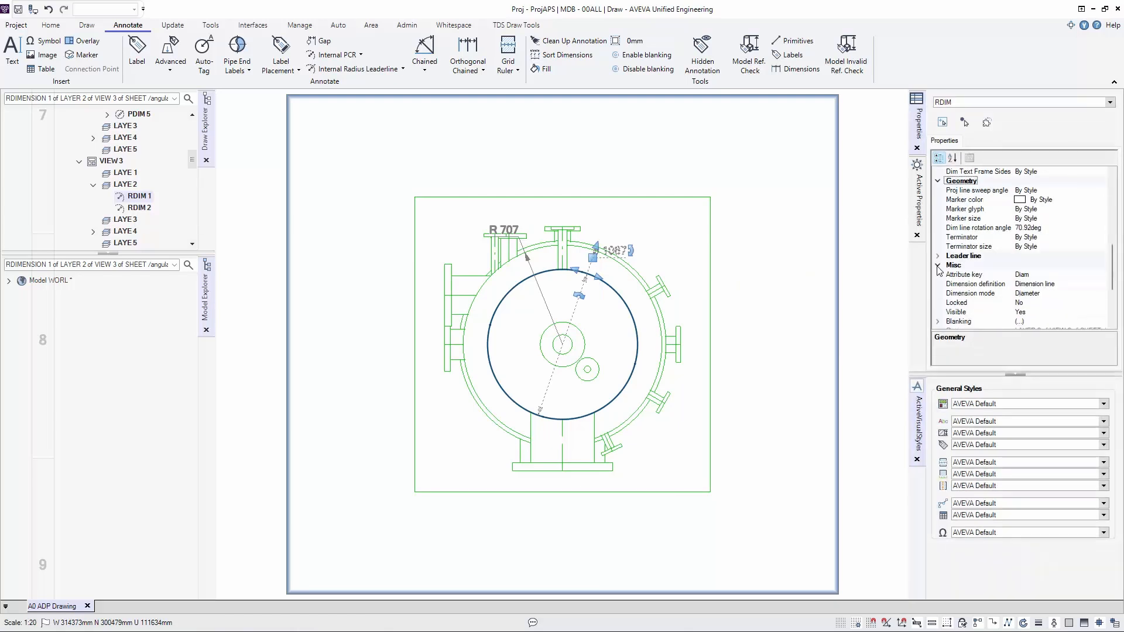
click(938, 256)
scroll(940, 262, down, 5)
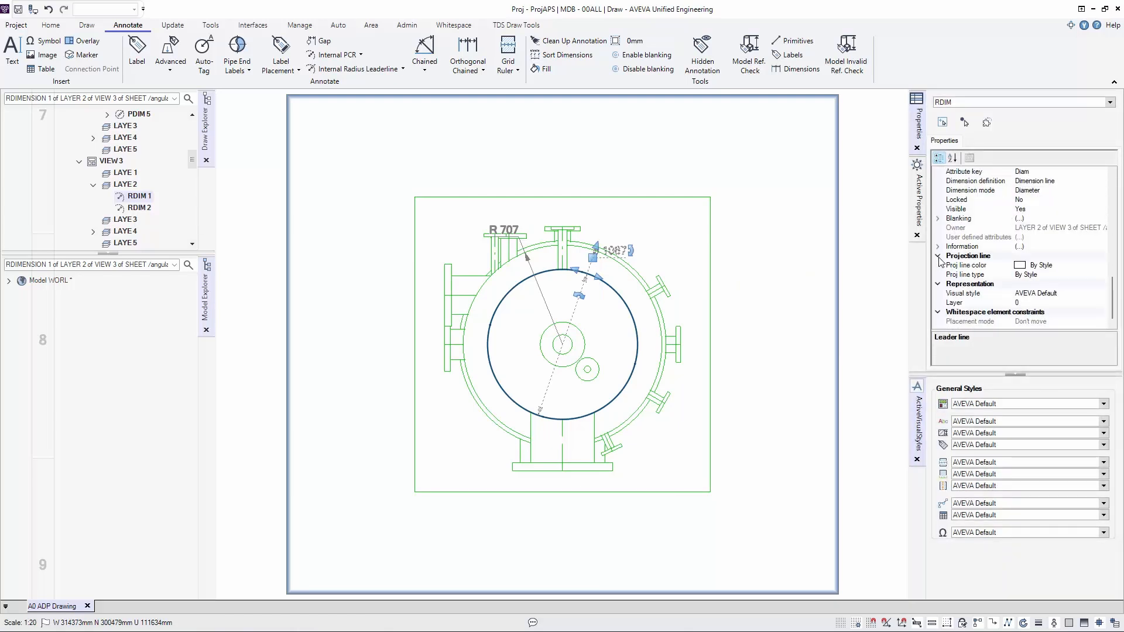
Step: Try the AVEVA-BLACK and TDS-Arrow-Close visual styles on the diameter dimension, restore AVEVA Default and deselect it
click(1082, 293)
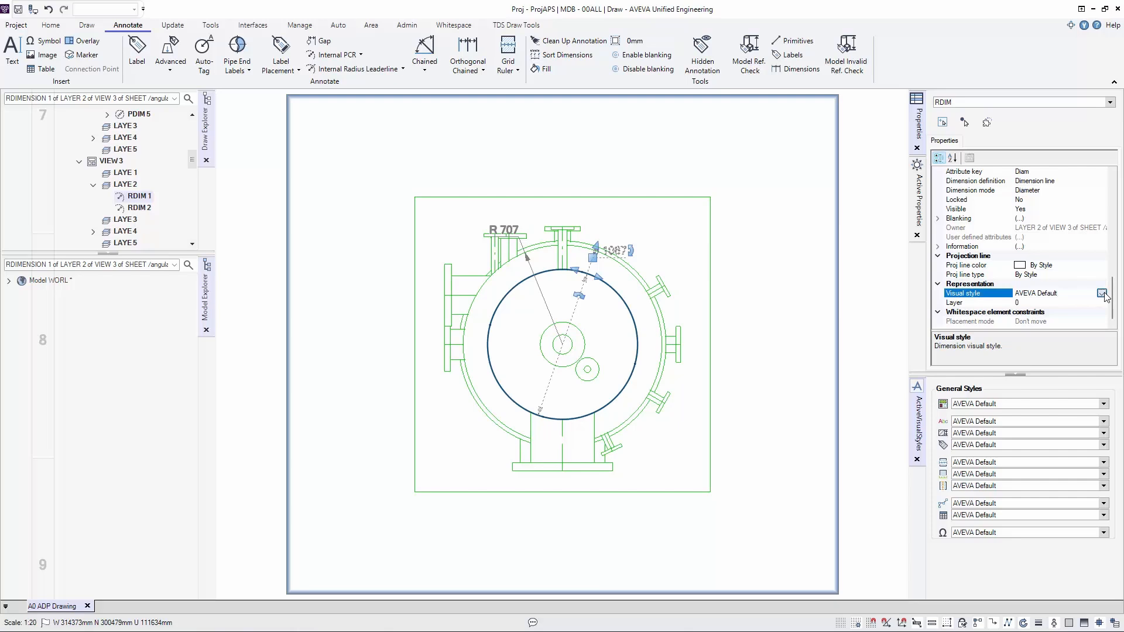
click(1102, 293)
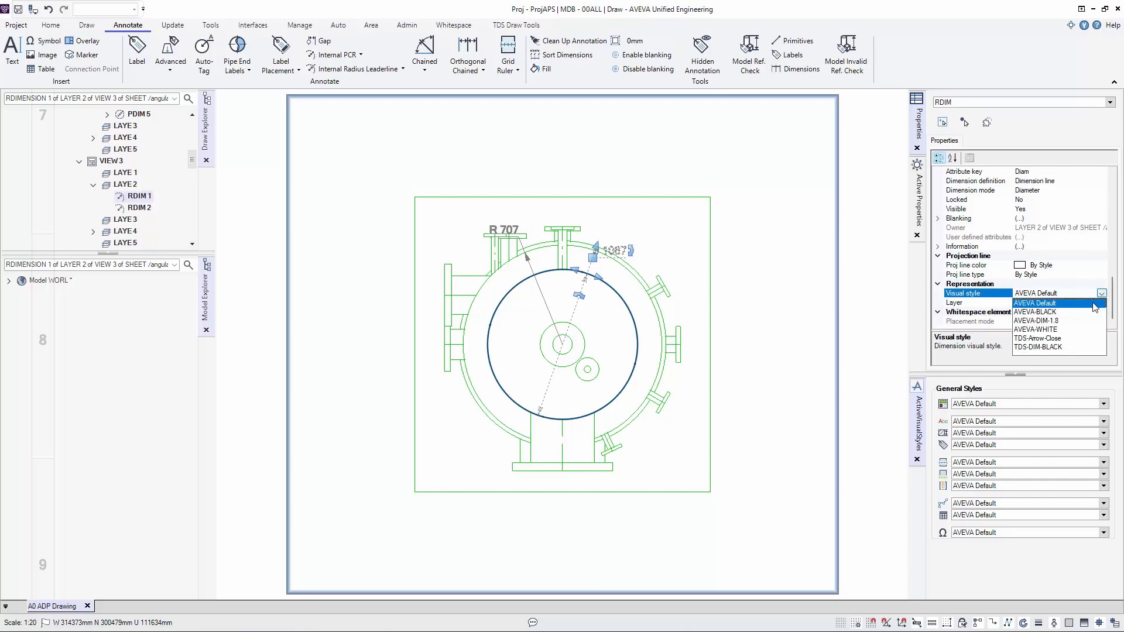
click(1048, 312)
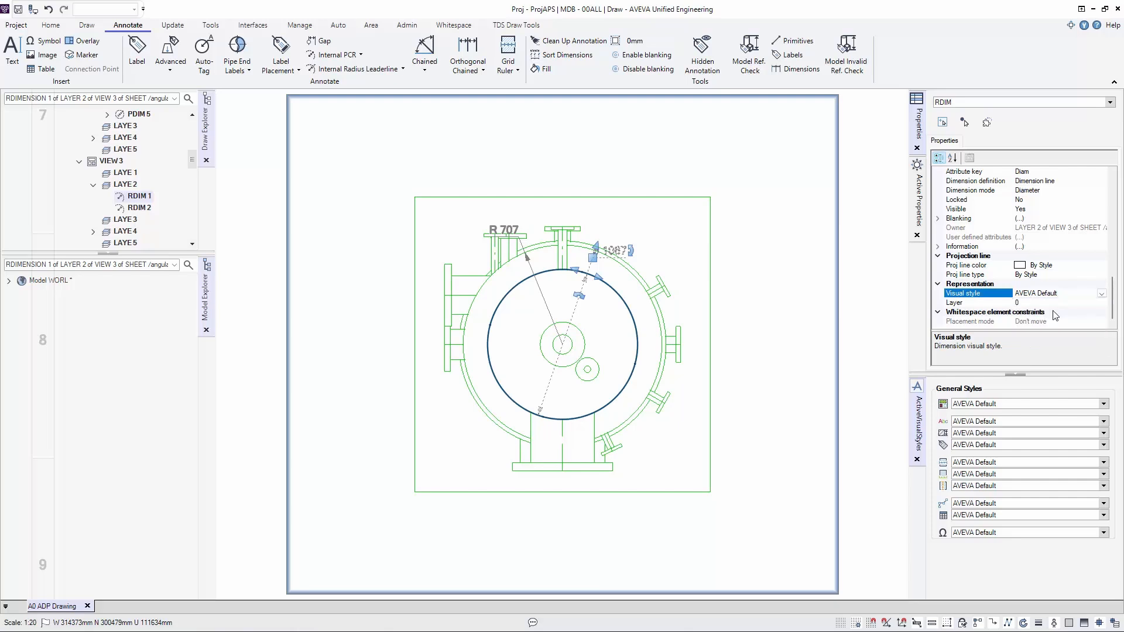
click(1102, 293)
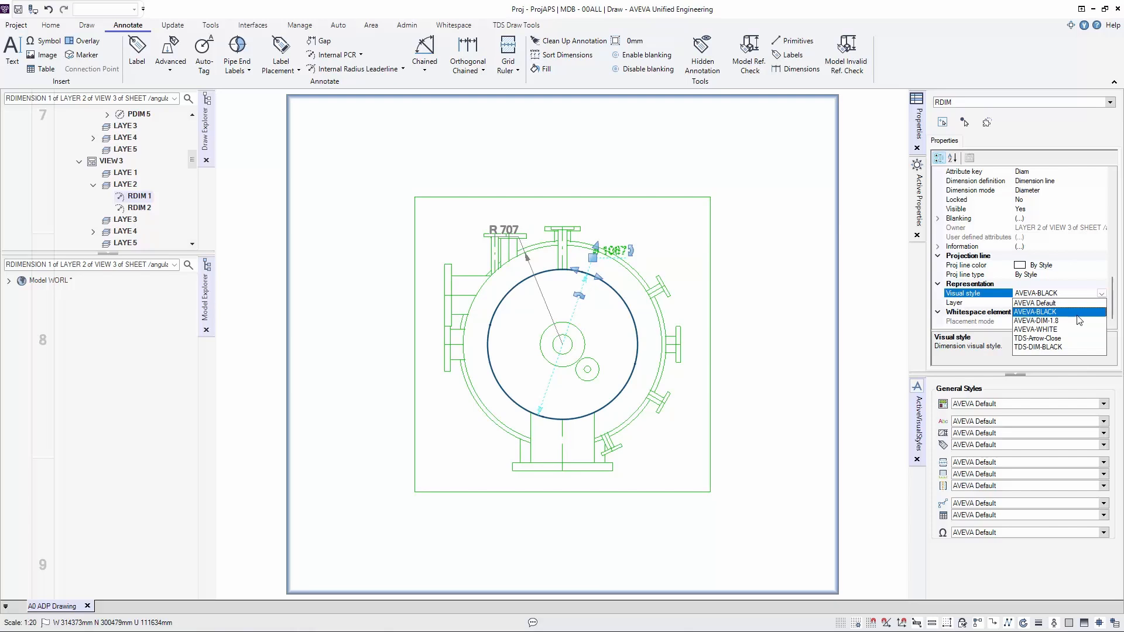
click(1048, 339)
click(1102, 294)
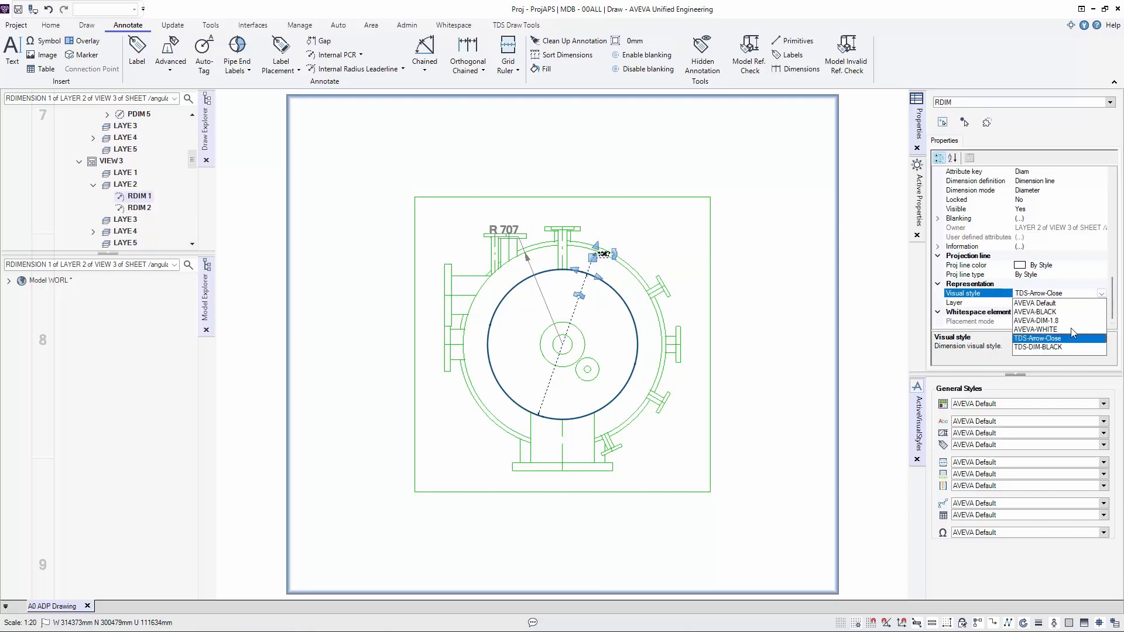
click(1062, 304)
key(Escape)
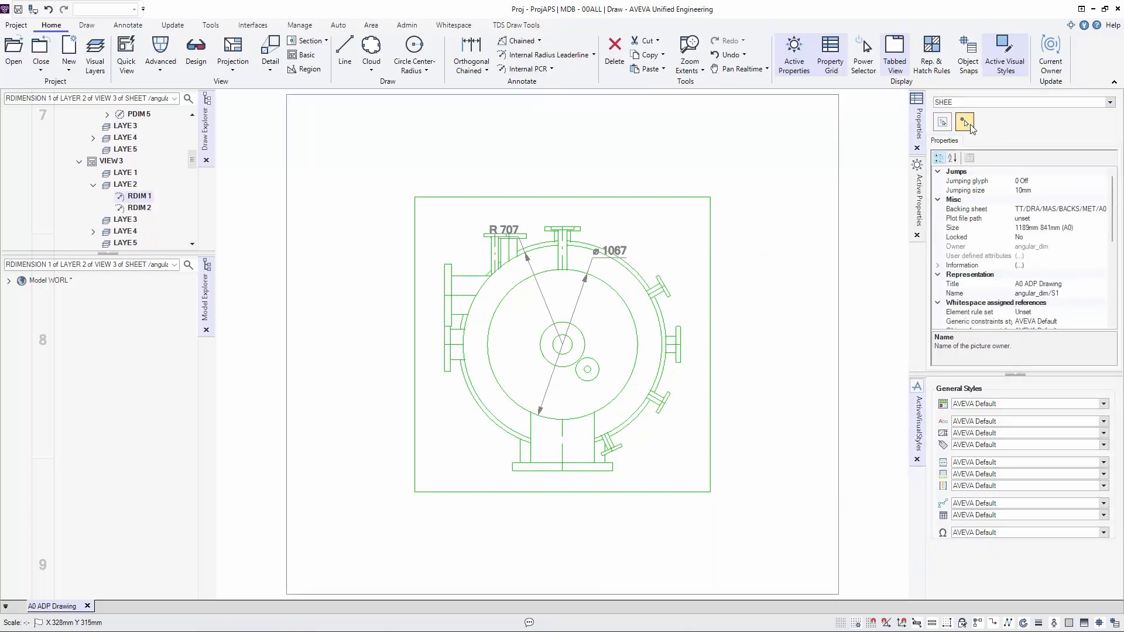
Step: Set the Attribute key of the radius leaderline dimension in view 3 to Dtop and deselect it
click(965, 122)
click(535, 279)
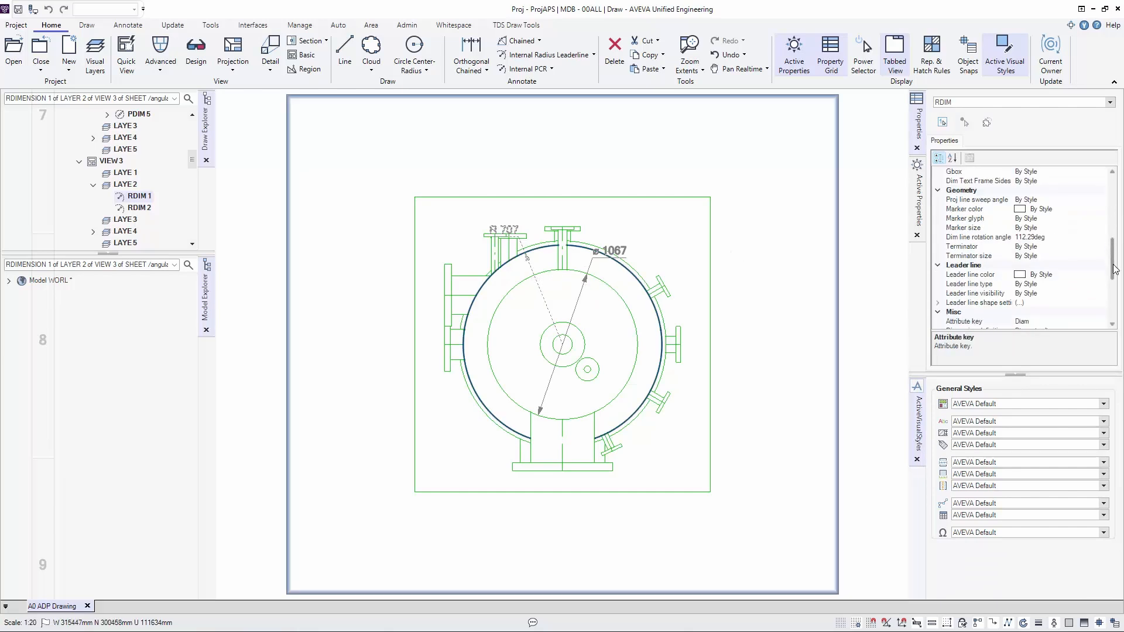
drag(1114, 270, 1113, 301)
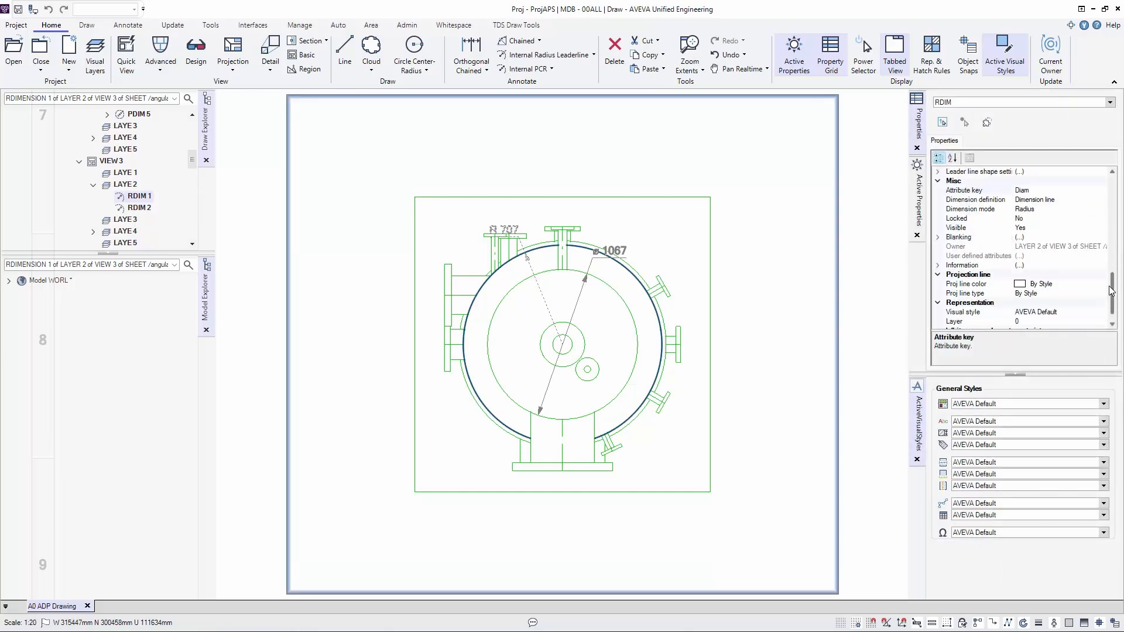
click(1099, 192)
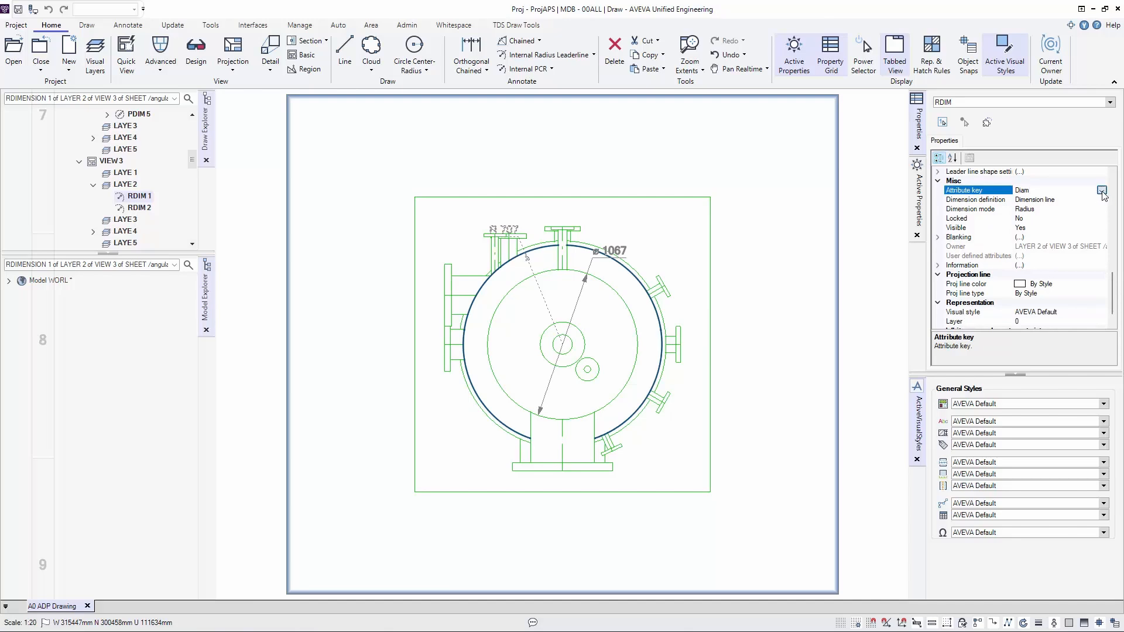
click(1102, 191)
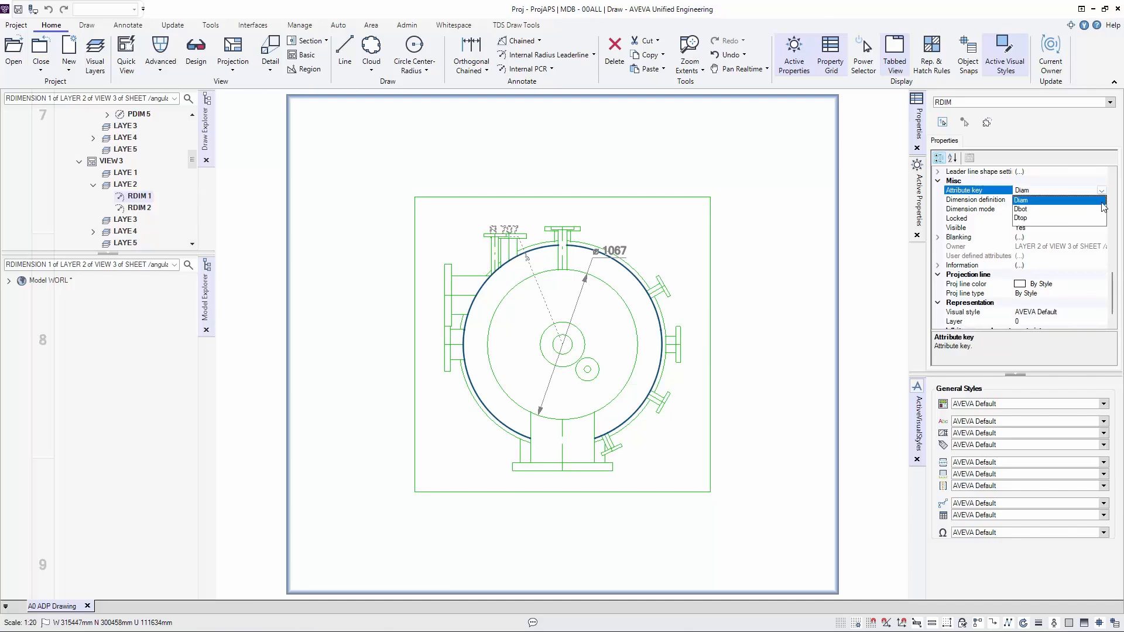
click(1028, 219)
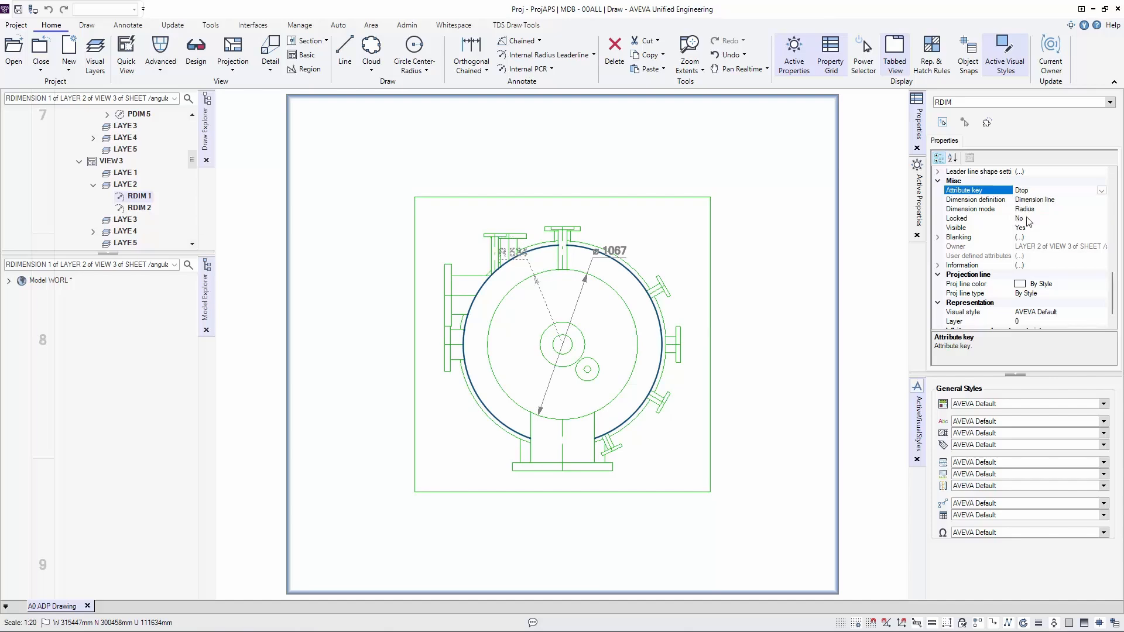
click(1116, 193)
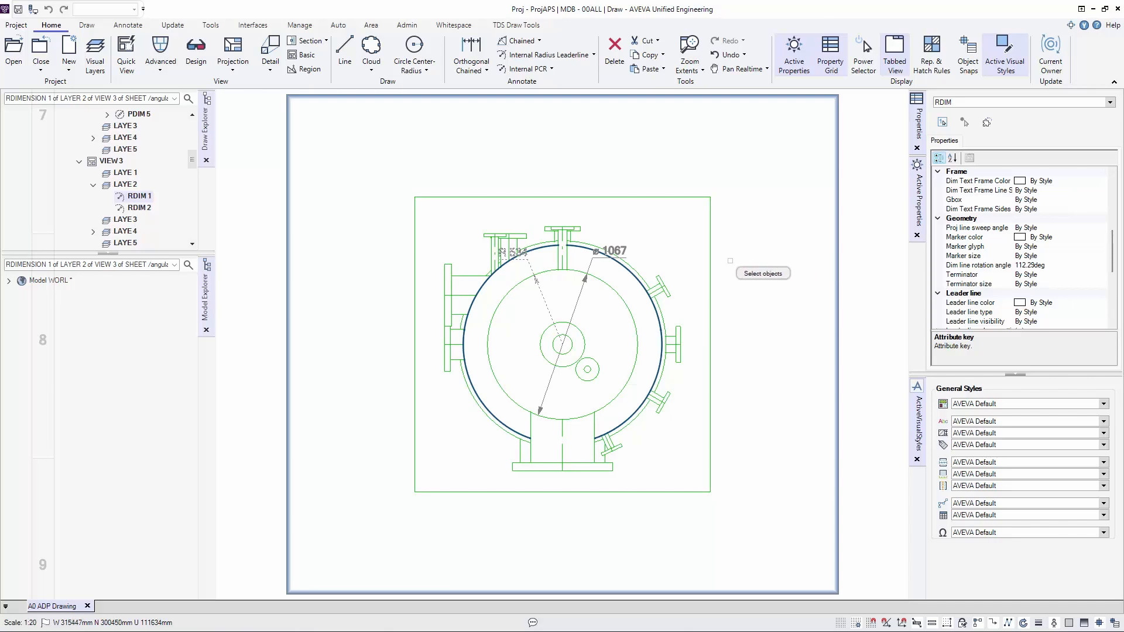
click(731, 260)
Step: Create a projected side view of the vessel from view 2 and place it to its right near the sheet's middle
scroll(735, 176, down, 5)
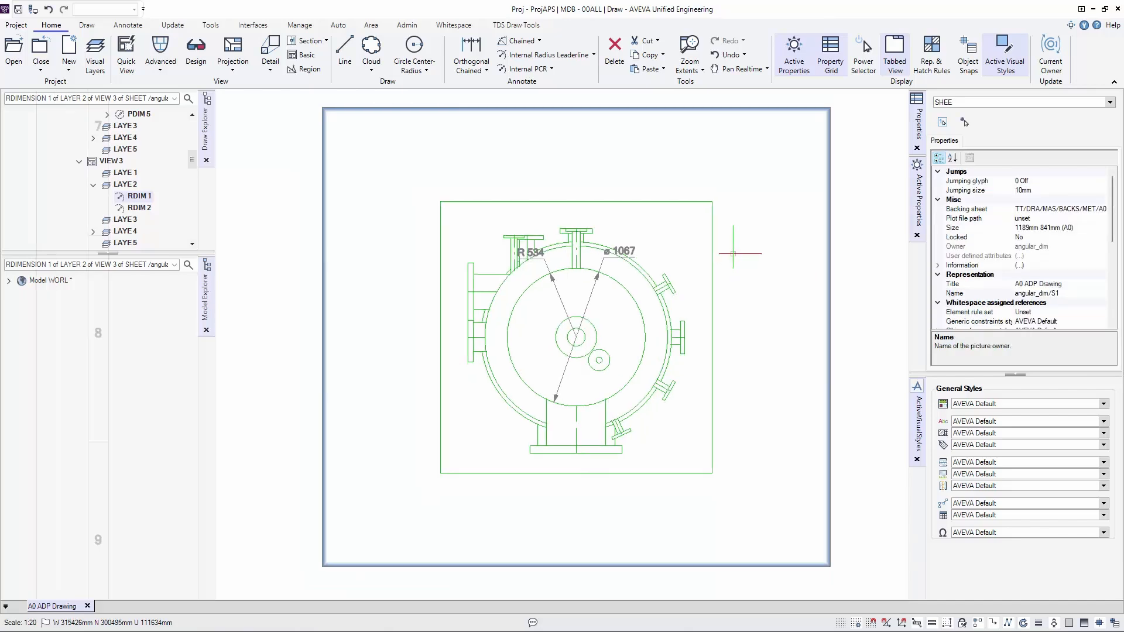
click(233, 66)
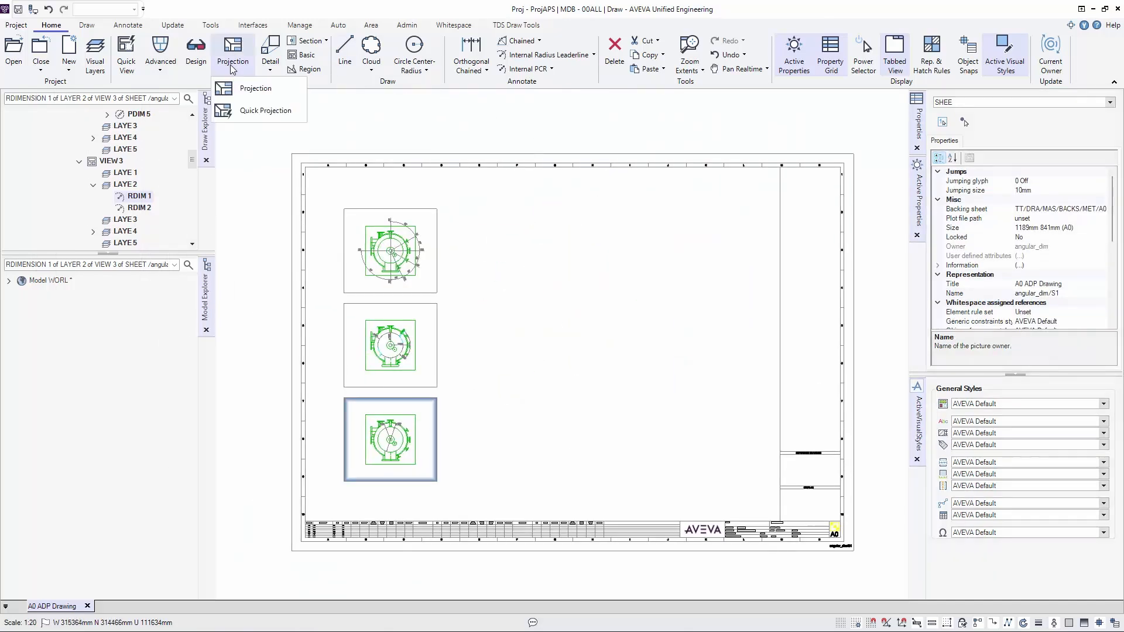
click(246, 98)
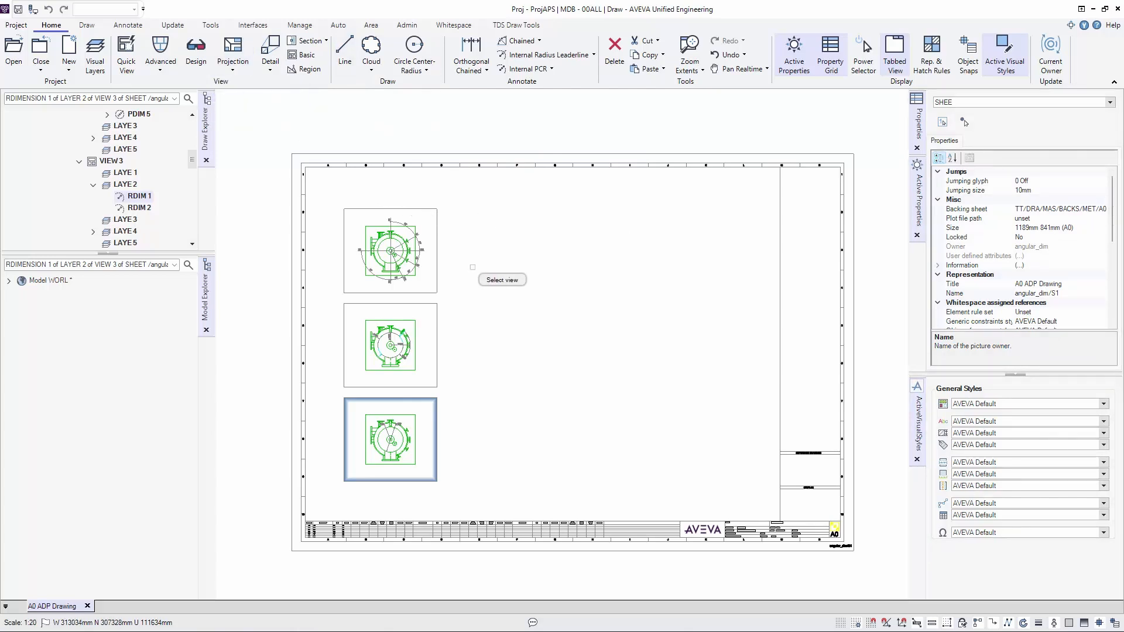
click(410, 329)
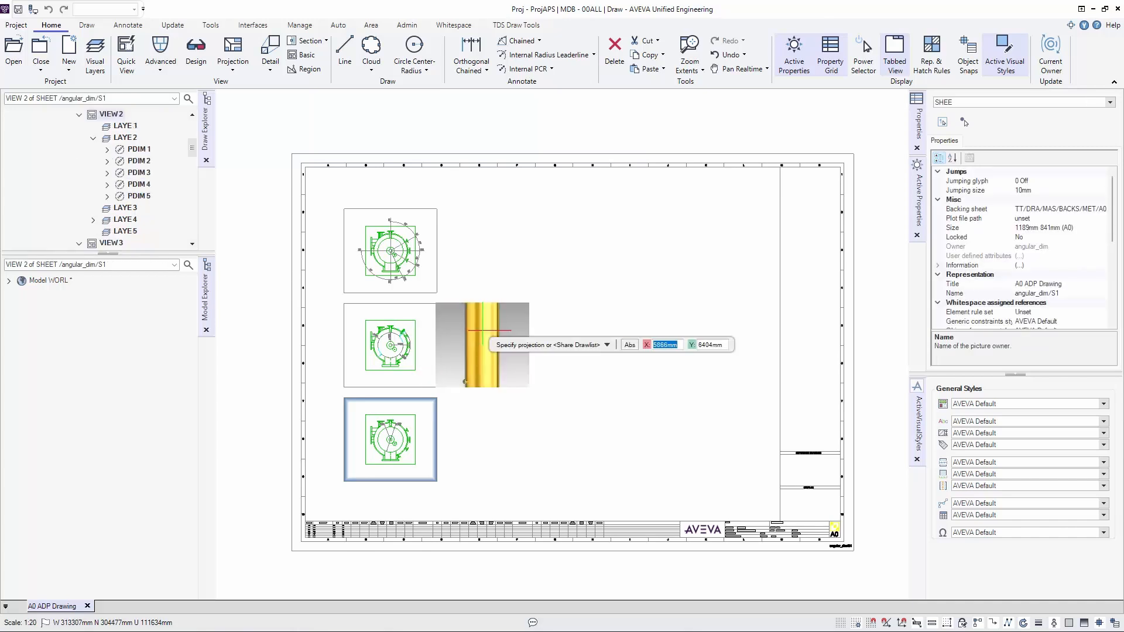
click(598, 329)
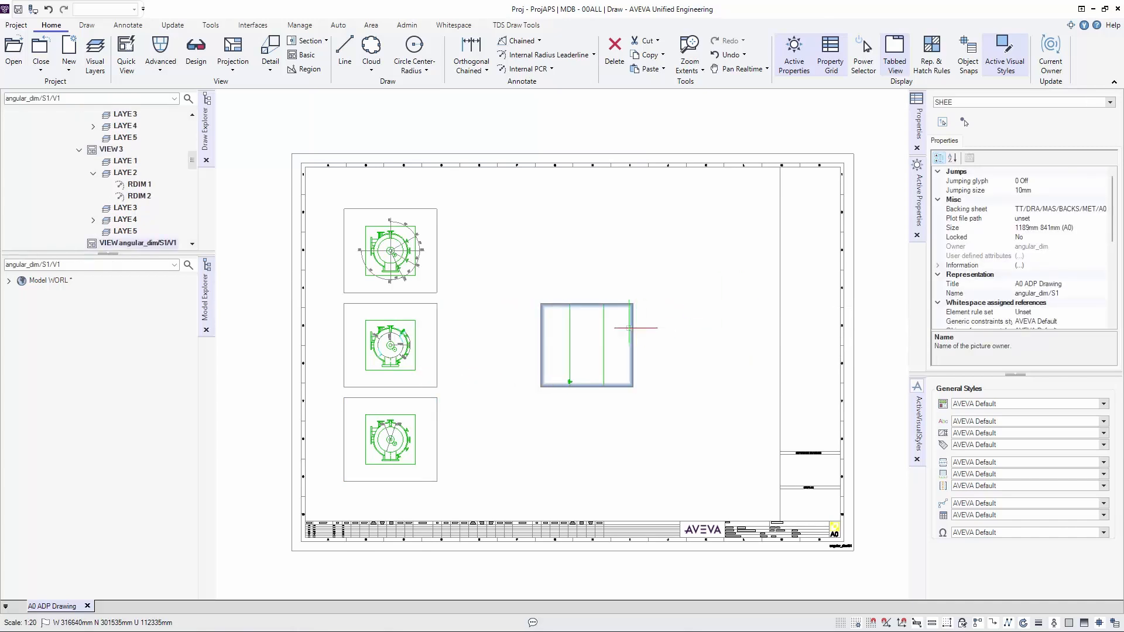
Step: Stretch the projected view's frame downwards and upwards so it spans nearly the full height of the sheet
click(632, 363)
click(633, 387)
click(650, 510)
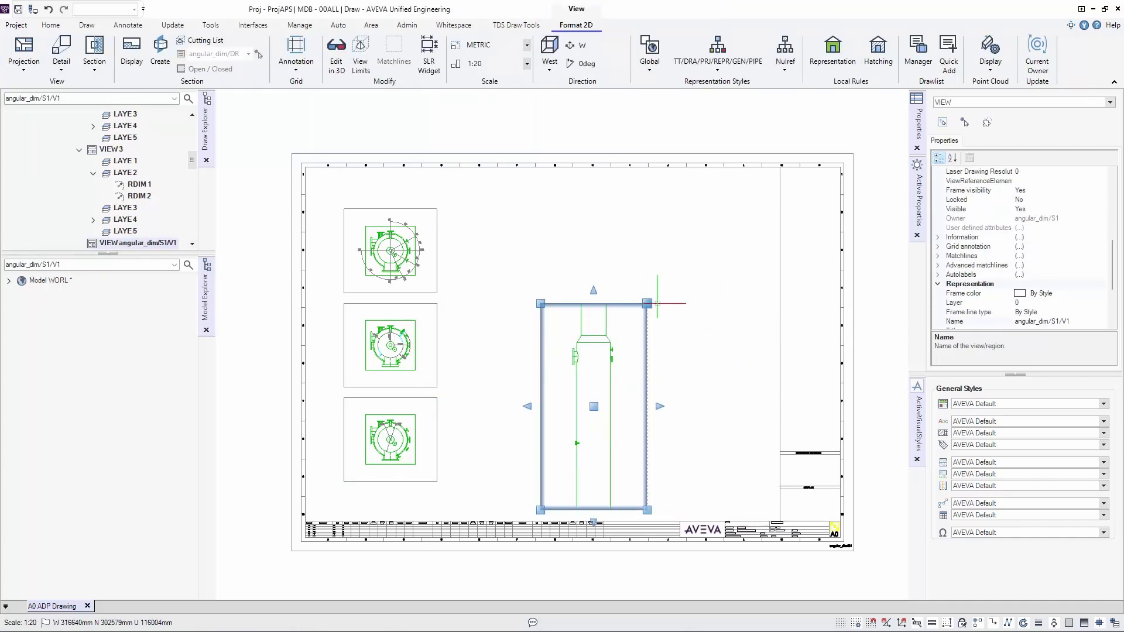
click(651, 304)
click(650, 188)
Step: Set the projected view's scale to 1:33.1/3 and extend its frame slightly above the vessel's top
click(527, 63)
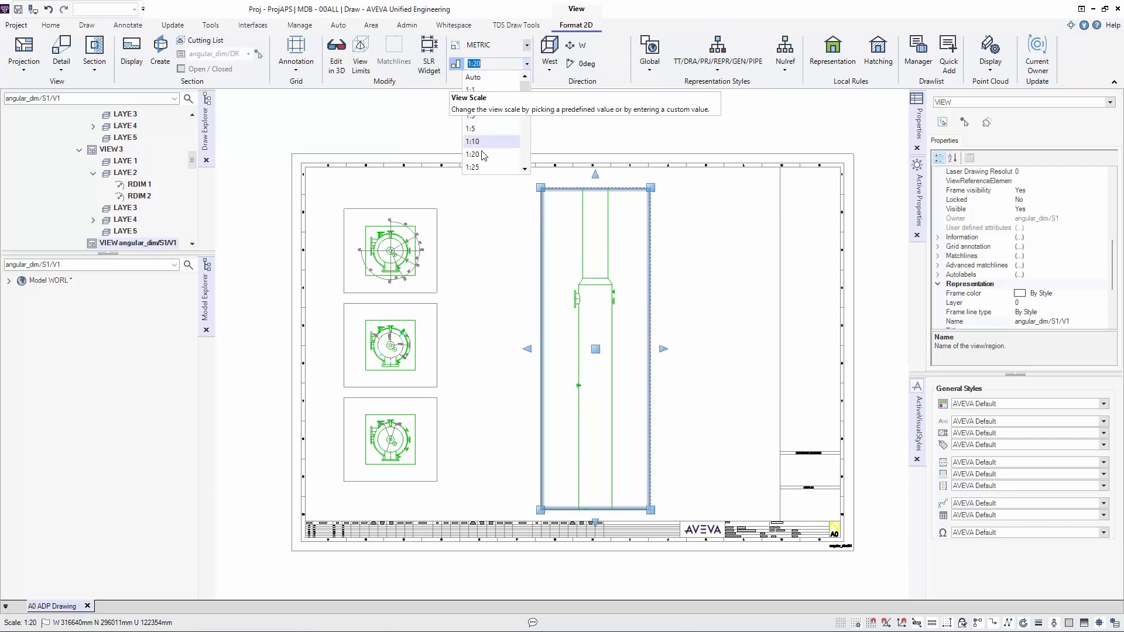
click(477, 149)
click(527, 63)
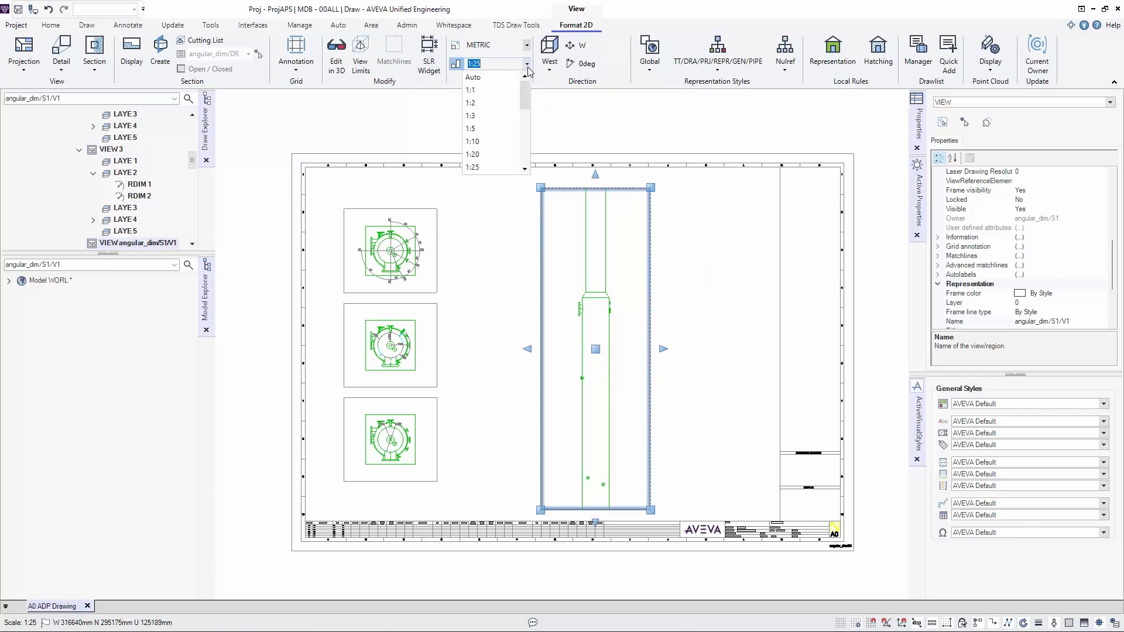
click(492, 148)
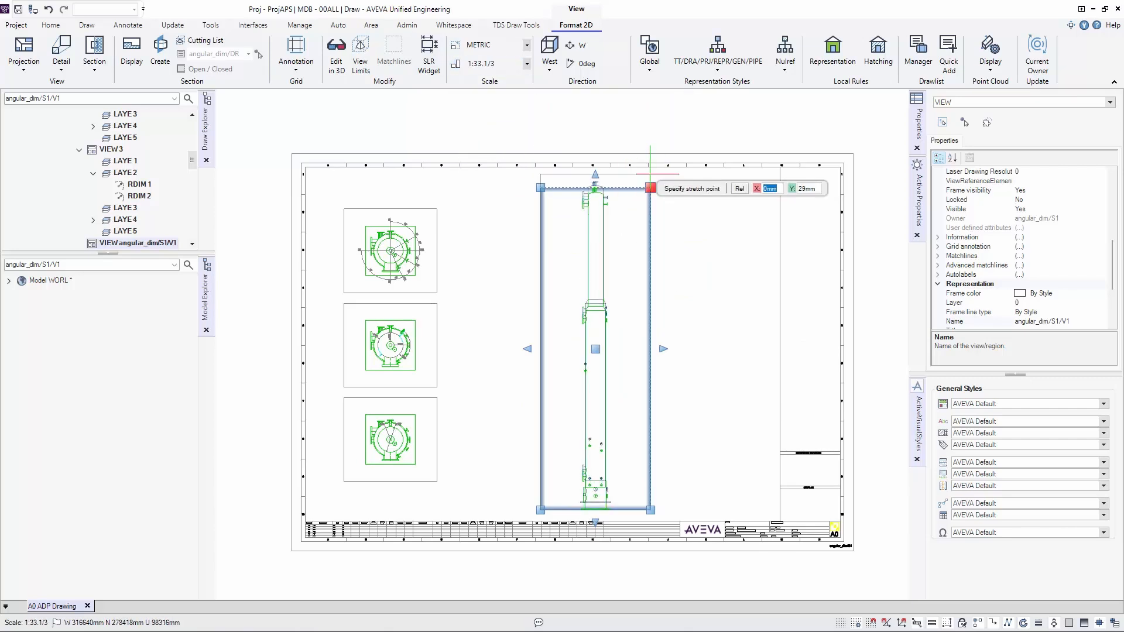
click(688, 301)
scroll(688, 300, up, 2)
scroll(688, 300, down, 2)
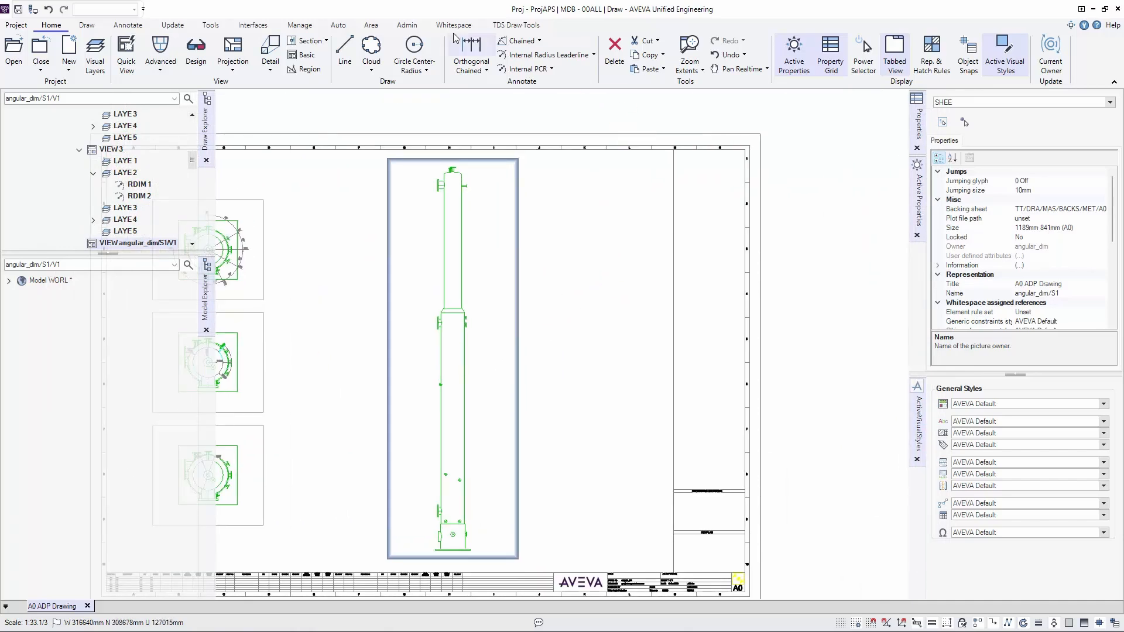
click(342, 56)
right_click(543, 191)
click(541, 233)
click(612, 272)
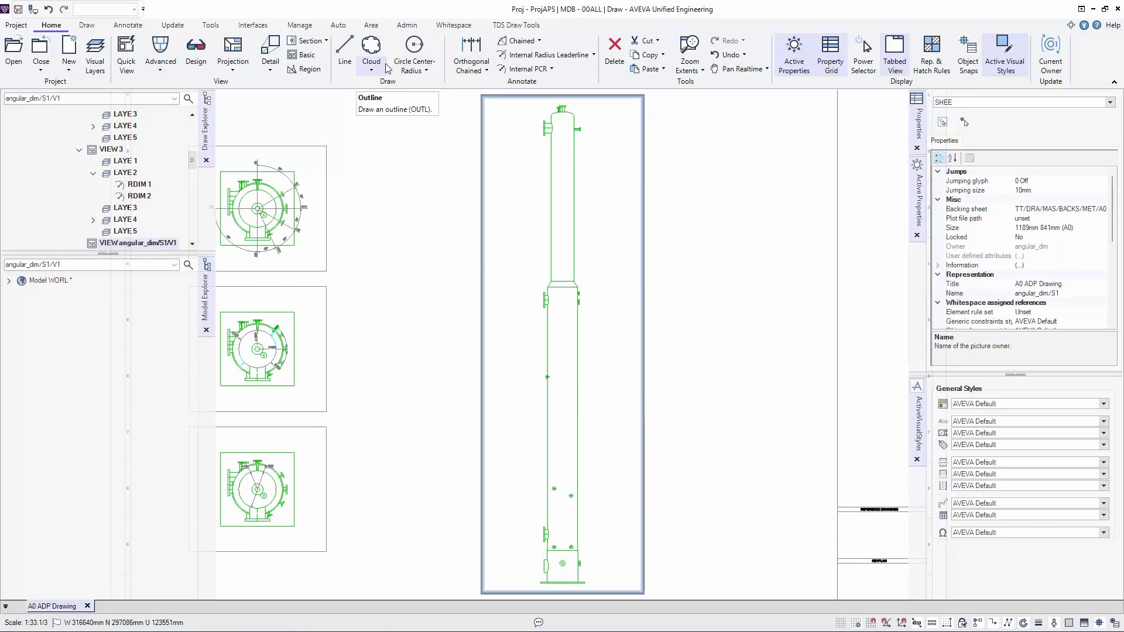
Step: Add an Internal PCR dimension from the centre of the vessel cone's base to the base's right end, and select it
click(129, 26)
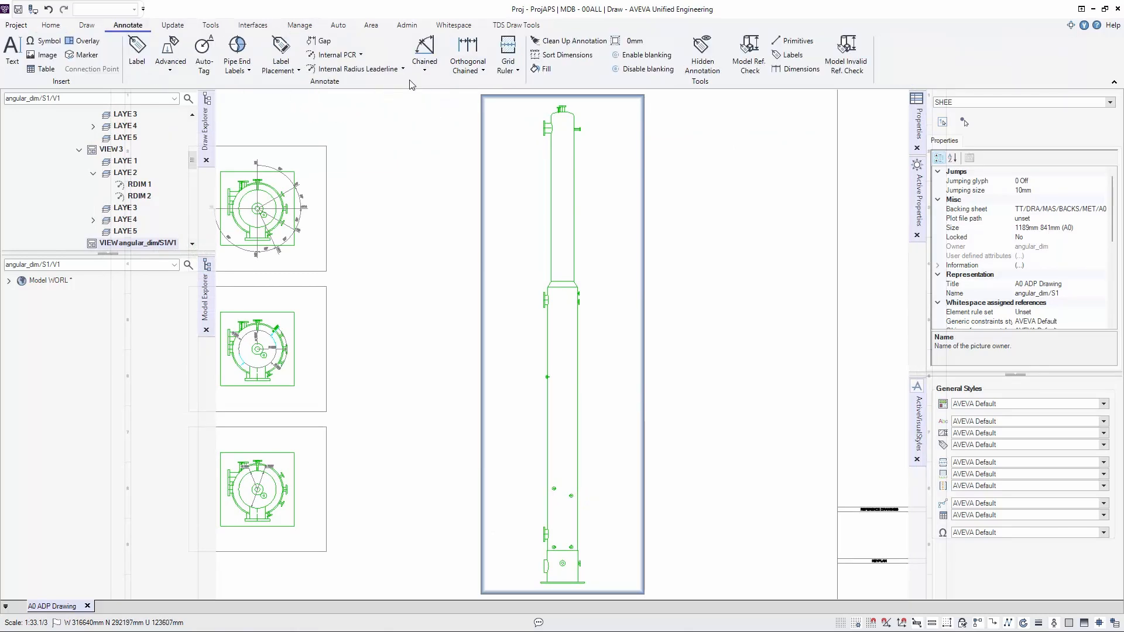
click(361, 55)
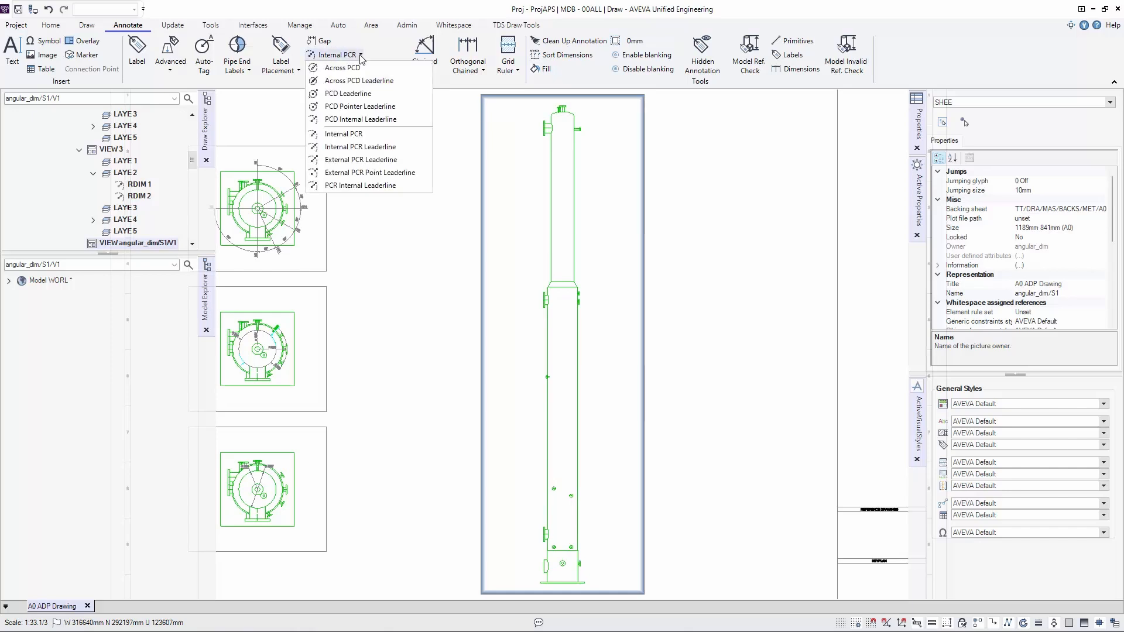
click(345, 134)
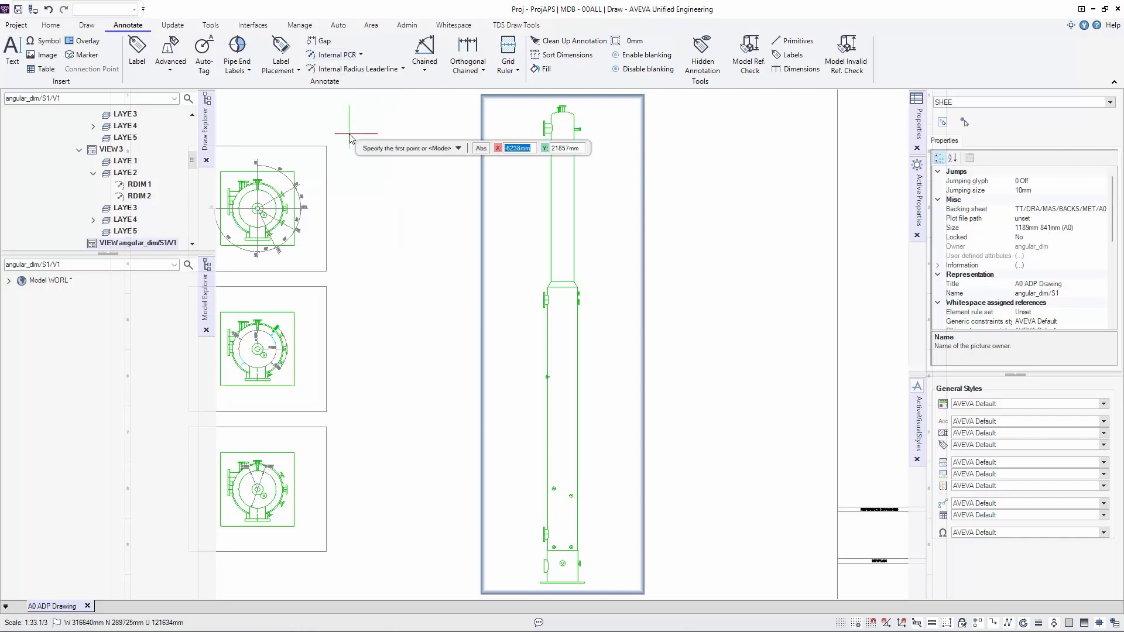
click(562, 284)
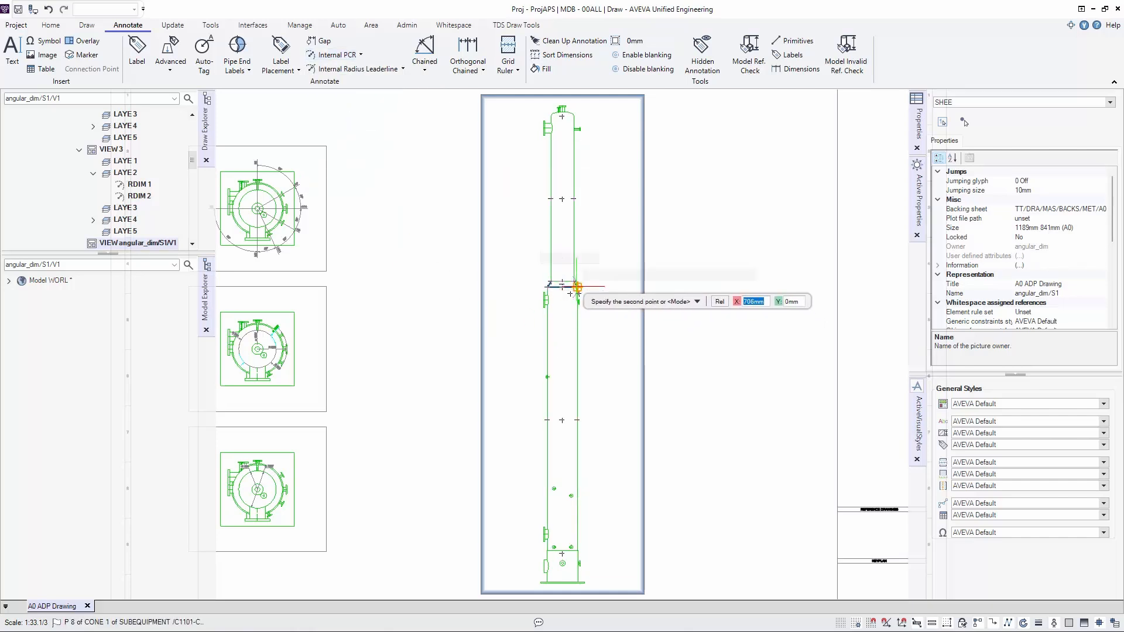
click(577, 287)
scroll(613, 275, up, 3)
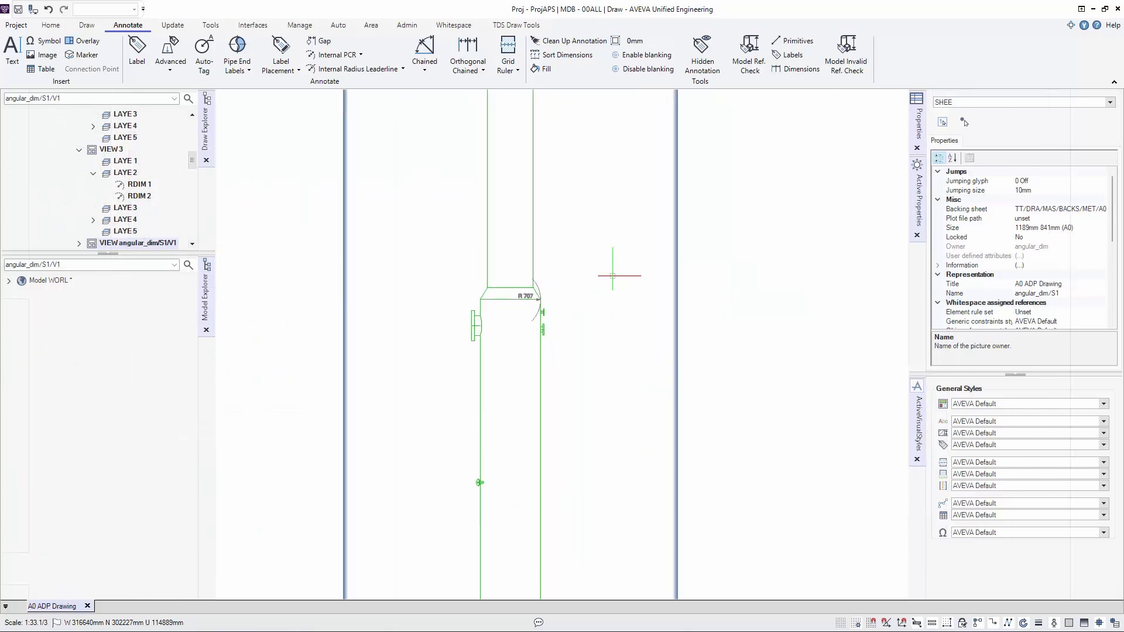
scroll(613, 276, up, 2)
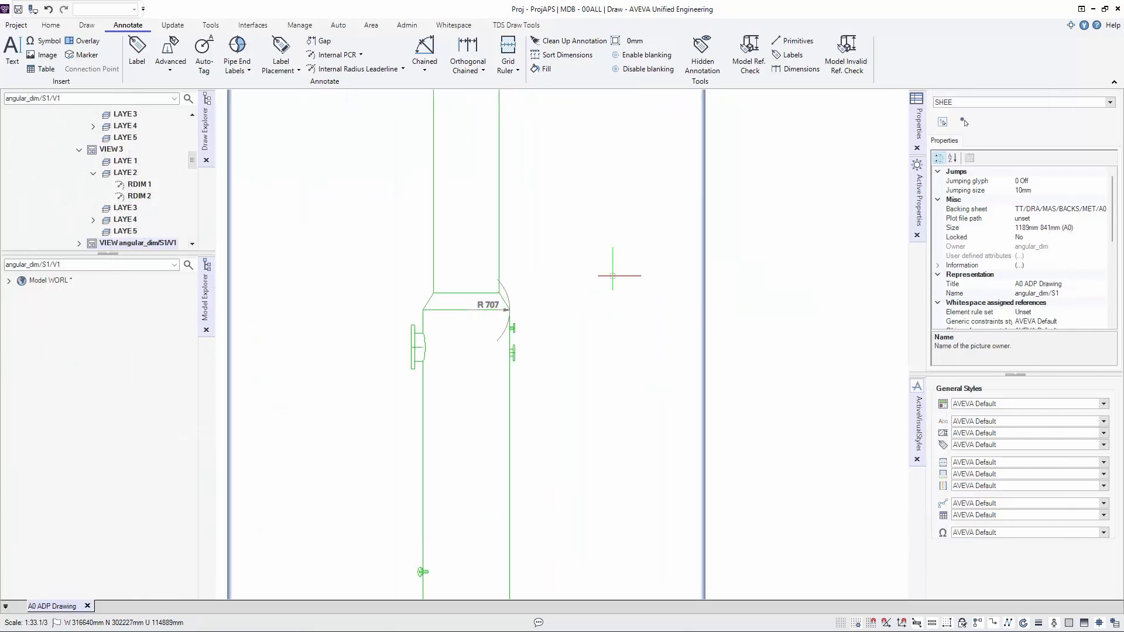
click(505, 290)
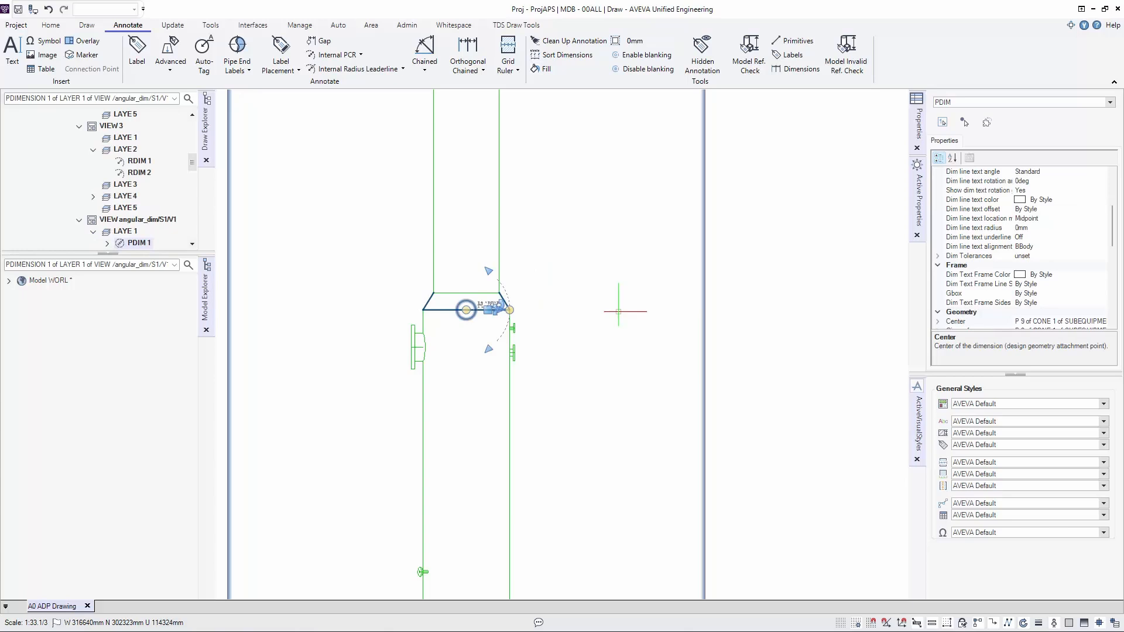
Step: Replace the Internal PCR dimension on the vessel cone with an Across Diameter Leaderline dimension in the projected view
key(Delete)
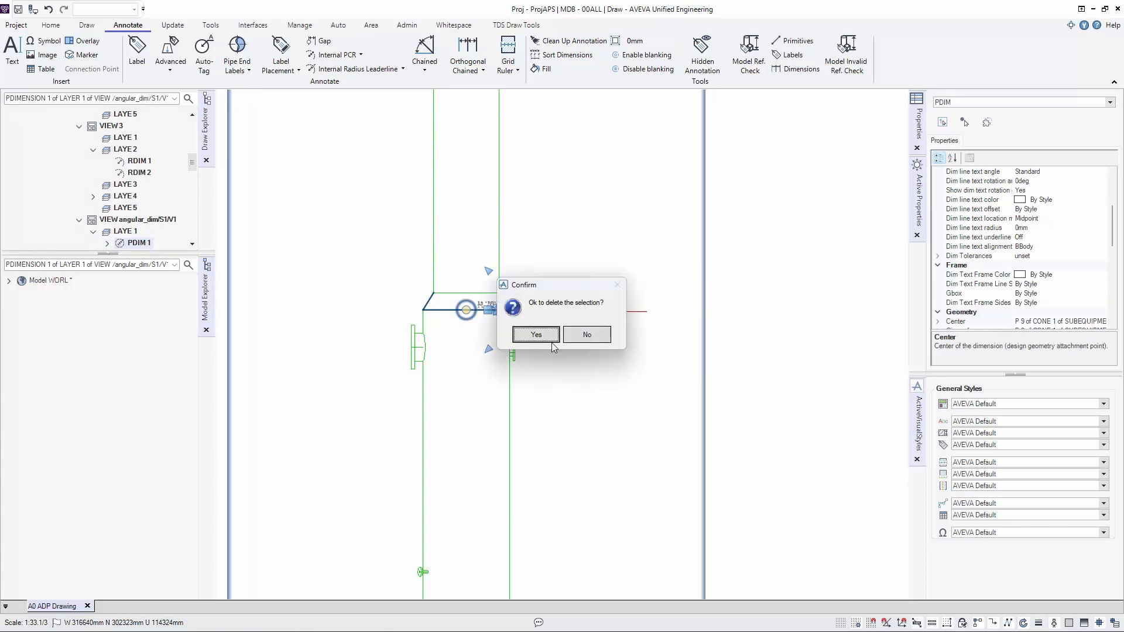
click(550, 332)
scroll(550, 332, down, 3)
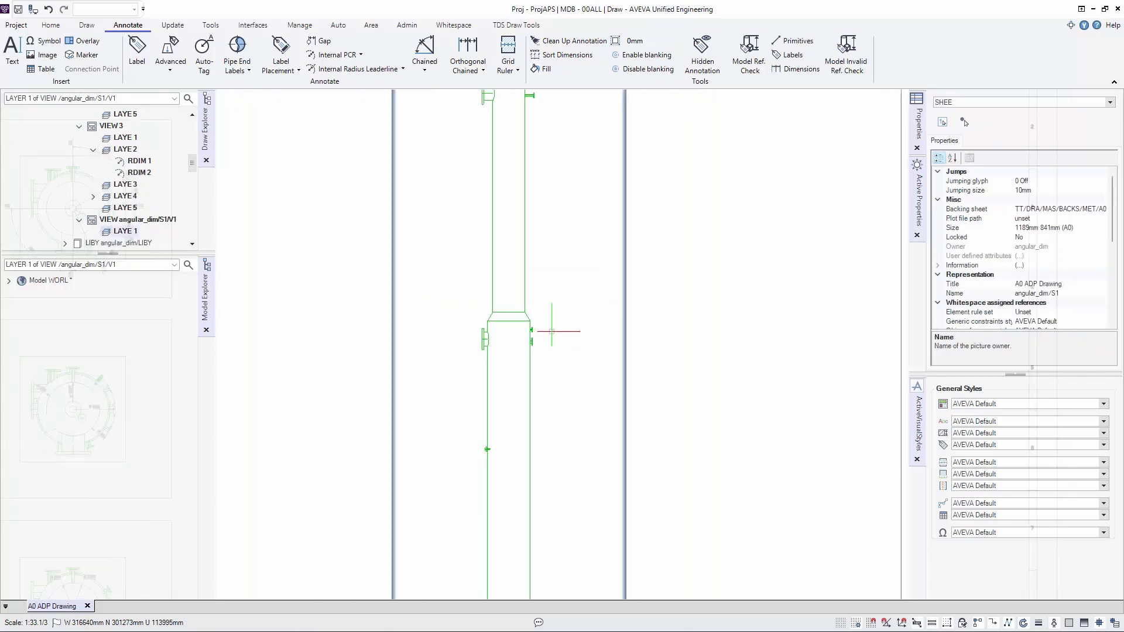
middle_drag(572, 318, 510, 260)
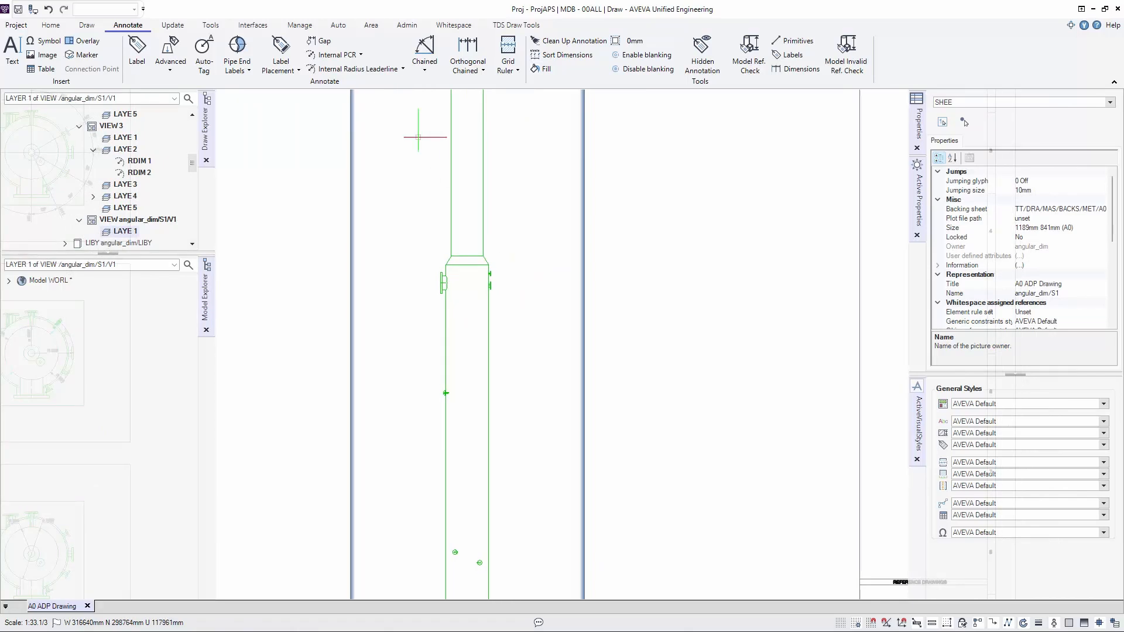
click(403, 69)
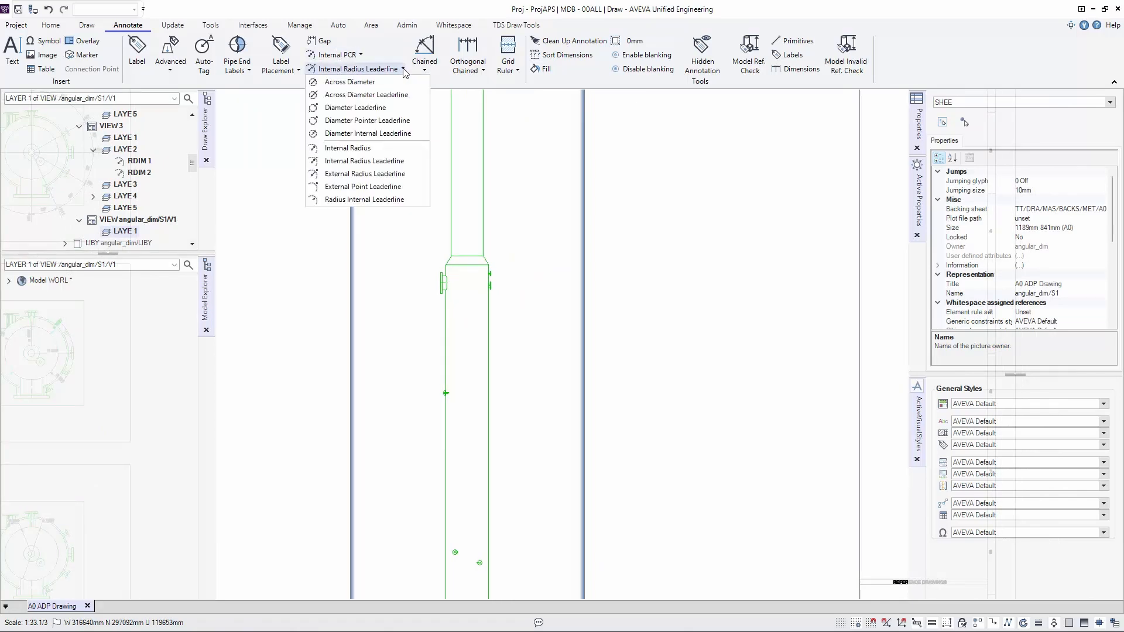
click(387, 96)
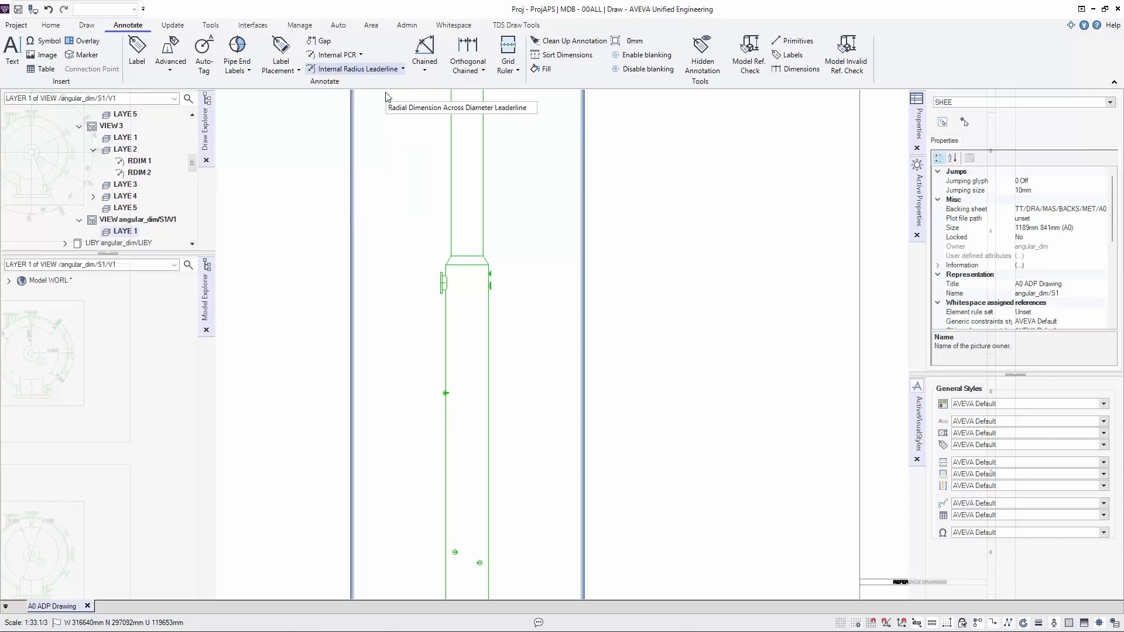
click(486, 259)
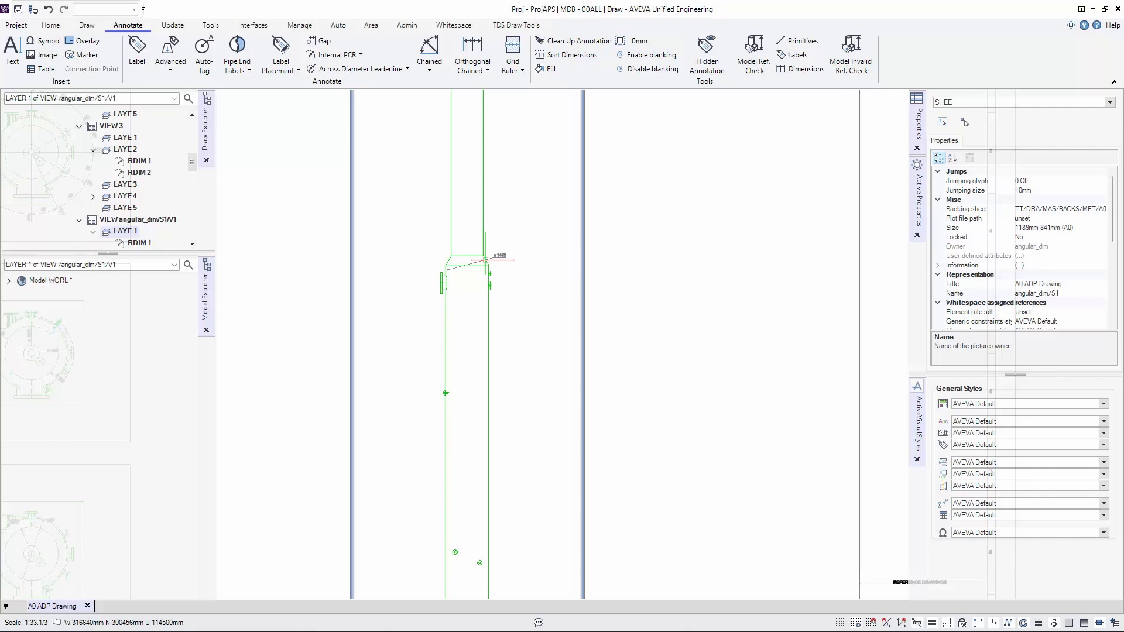
Step: Rotate the cone's diameter dimension line to an angle of 0 degrees
click(485, 259)
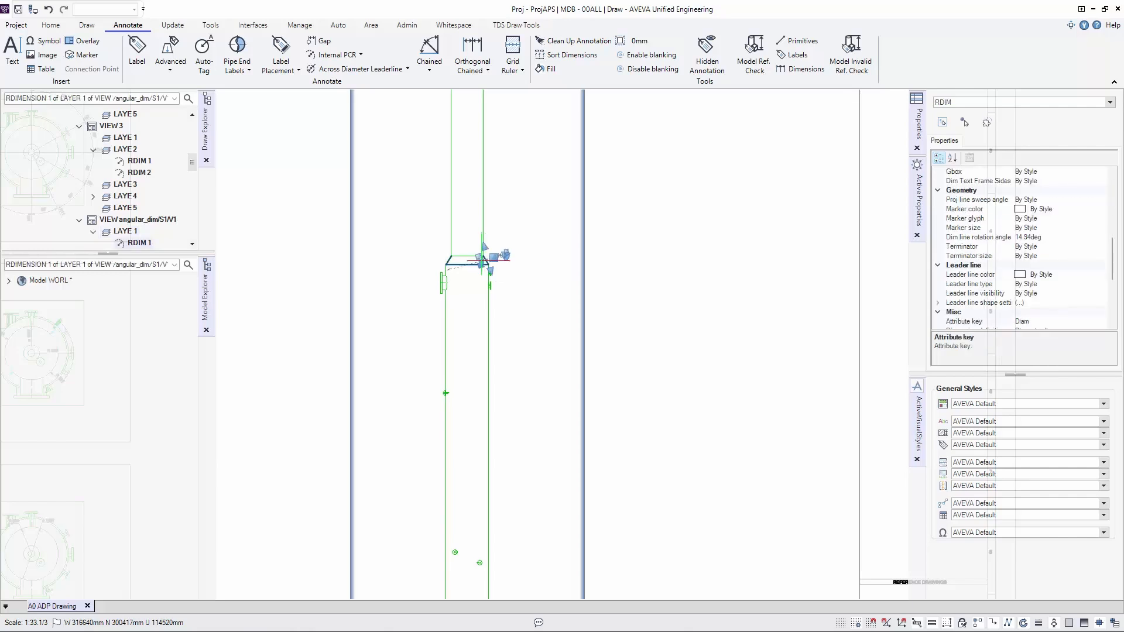
right_click(484, 260)
click(481, 291)
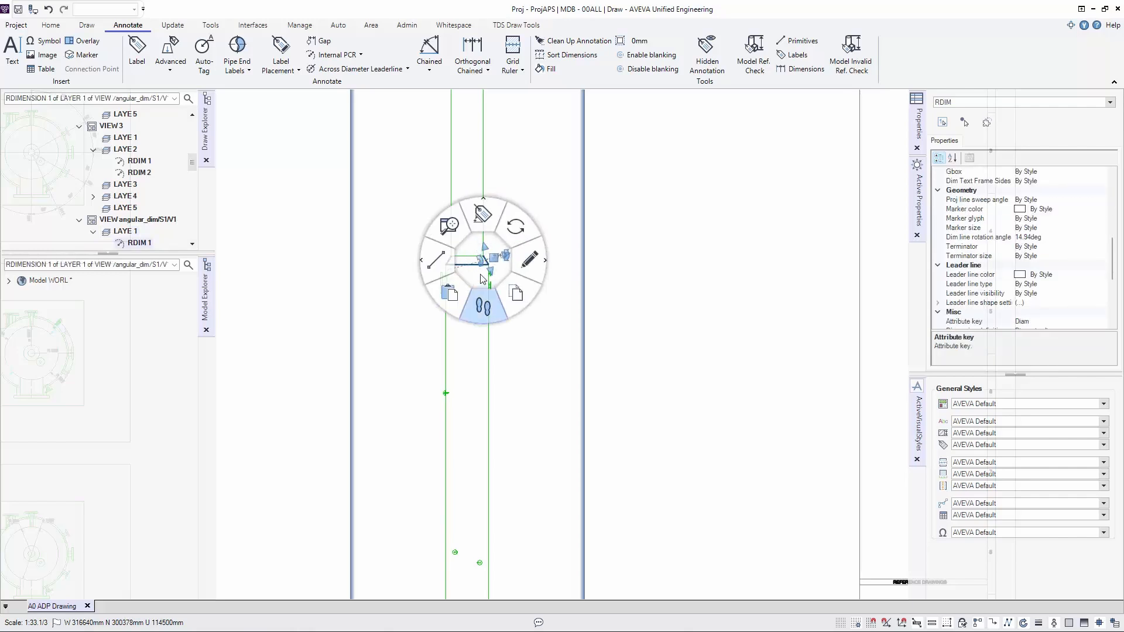
scroll(479, 262, up, 5)
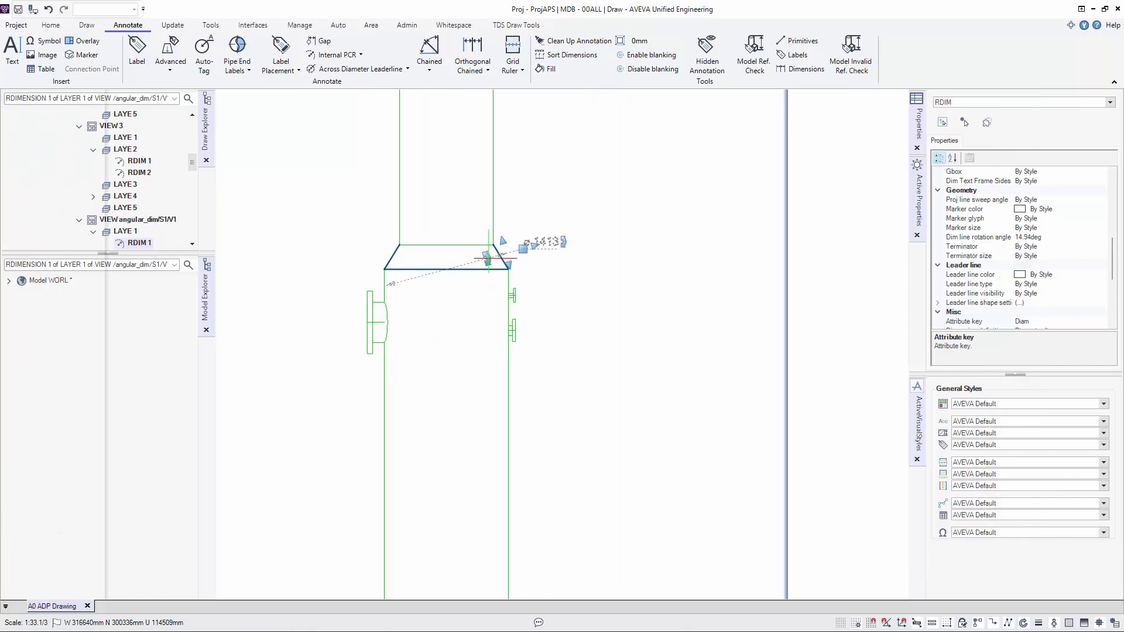
text(0)
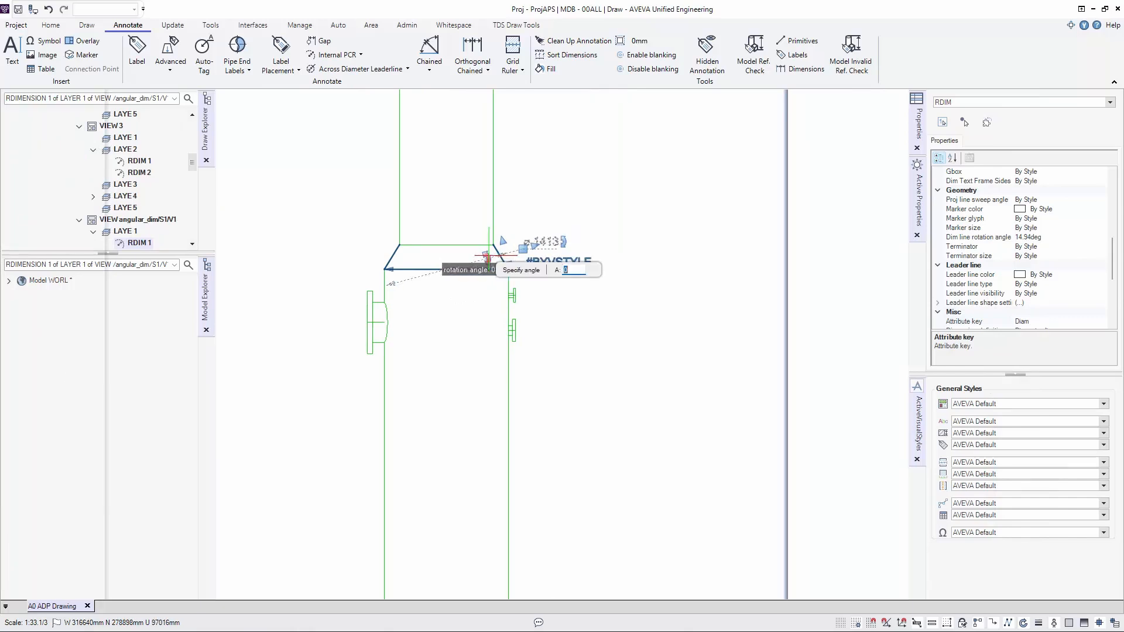
key(Return)
click(612, 299)
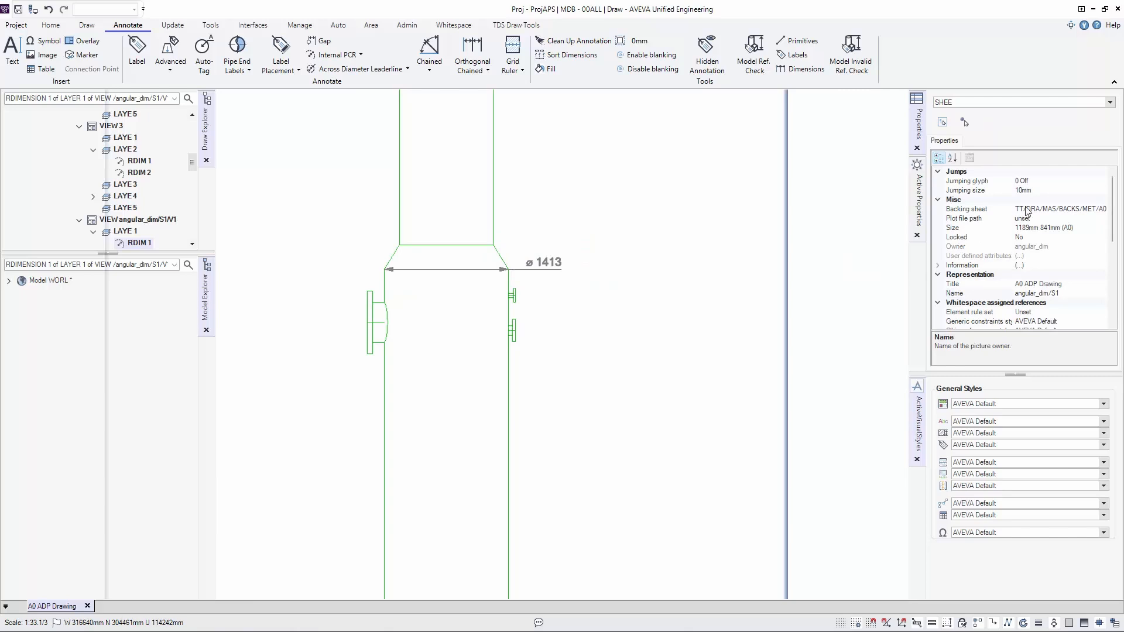
Step: Set the cone diameter dimension's attribute key to Dtop so it measures the cone's top diameter
click(966, 115)
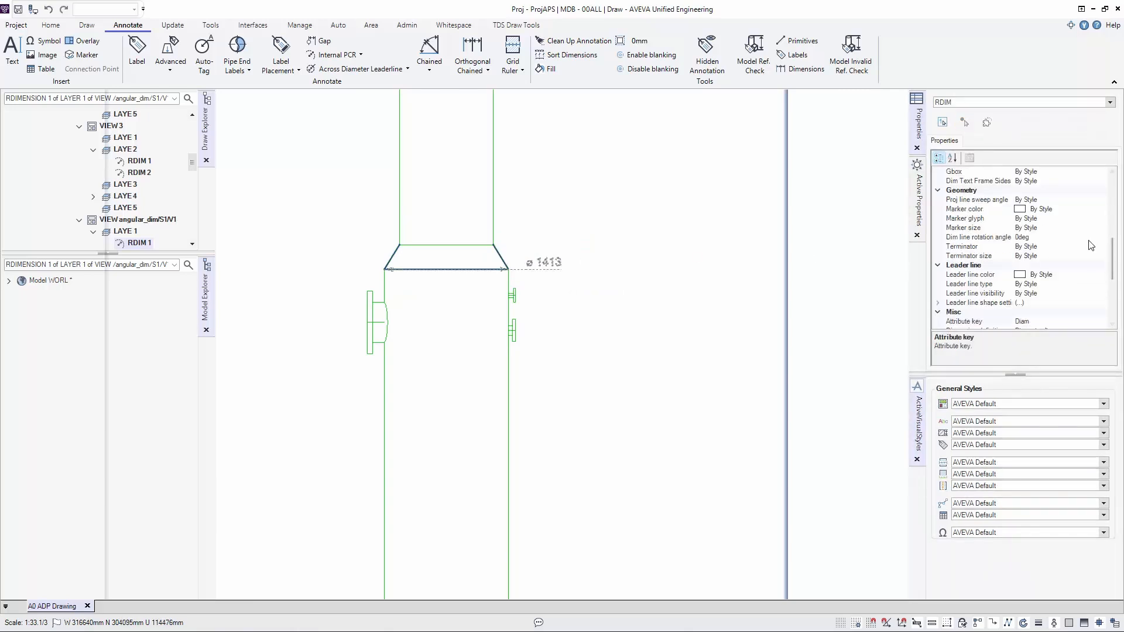
scroll(1091, 245, down, 2)
scroll(1090, 245, down, 1)
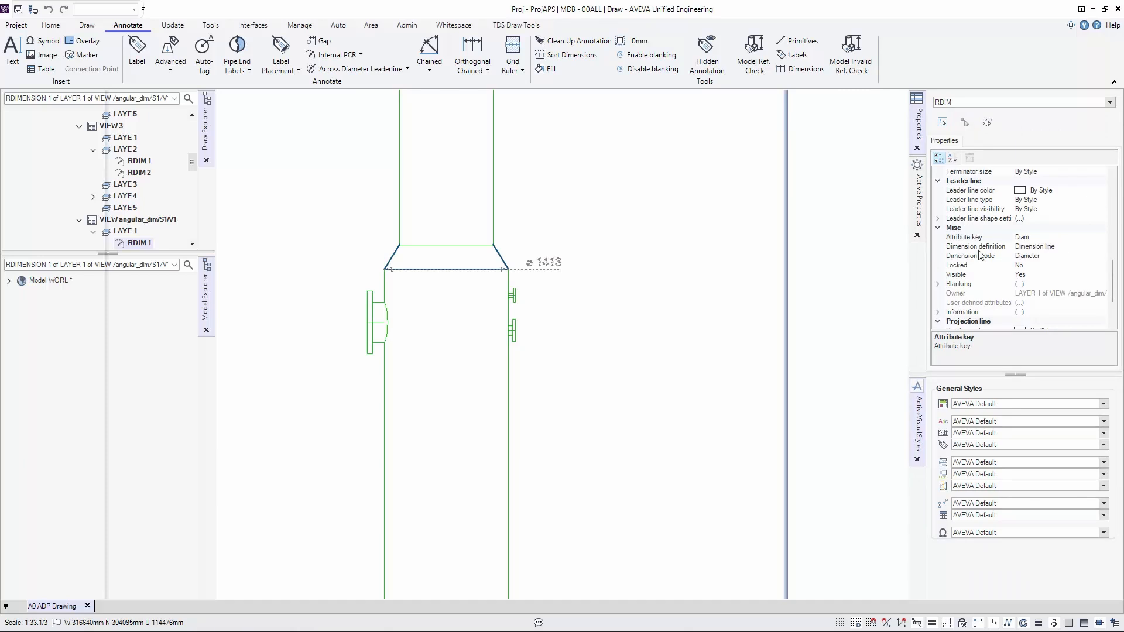
click(1095, 238)
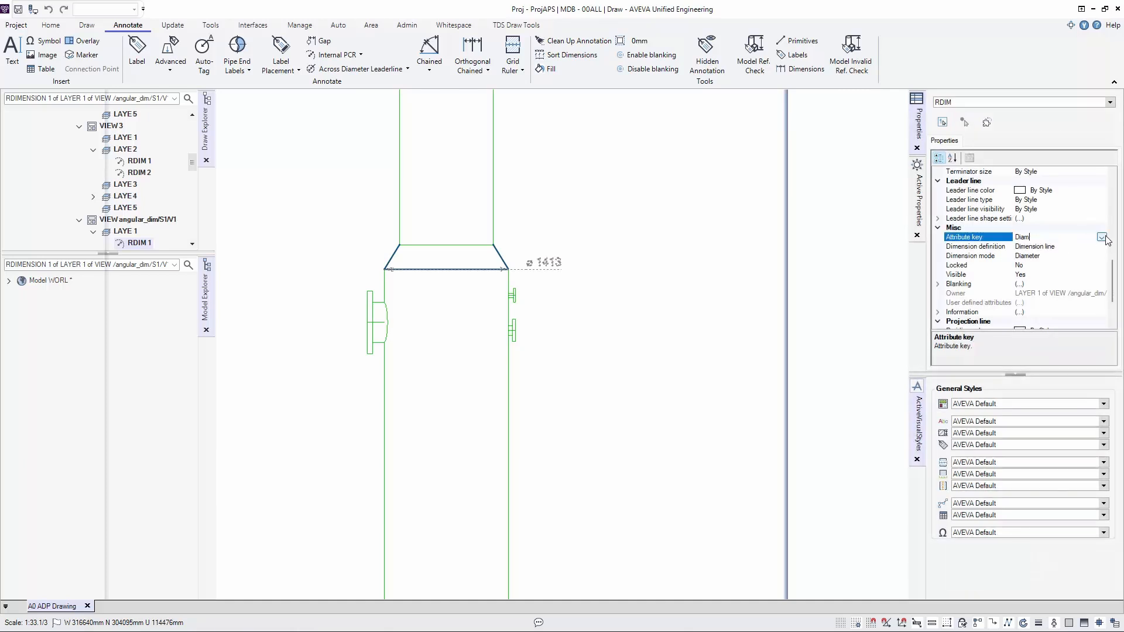
click(1102, 238)
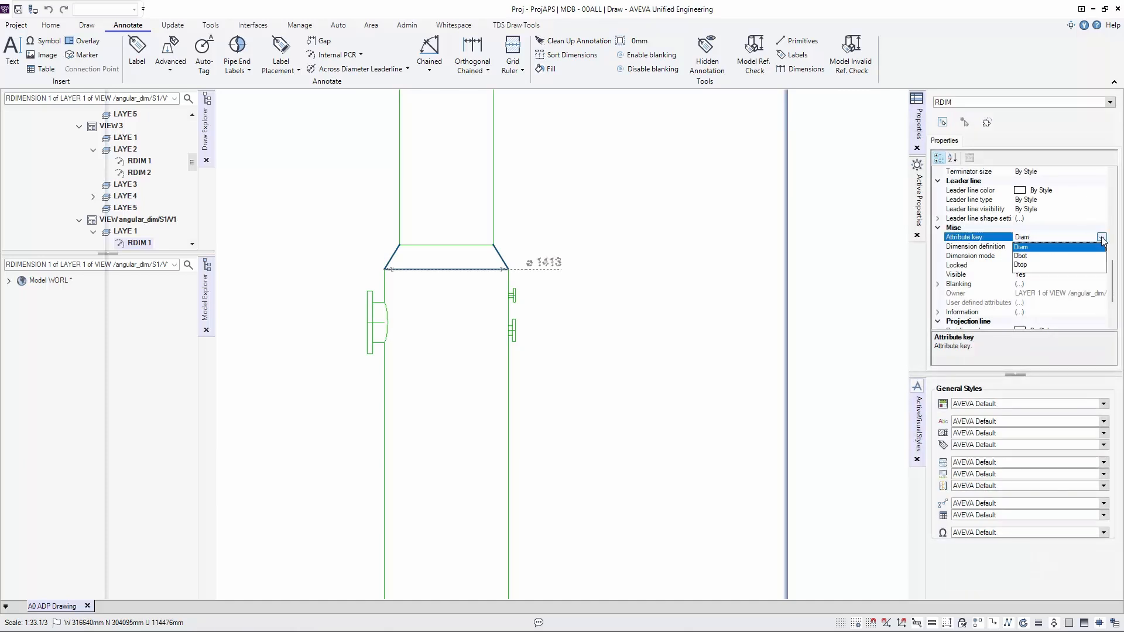
click(1022, 265)
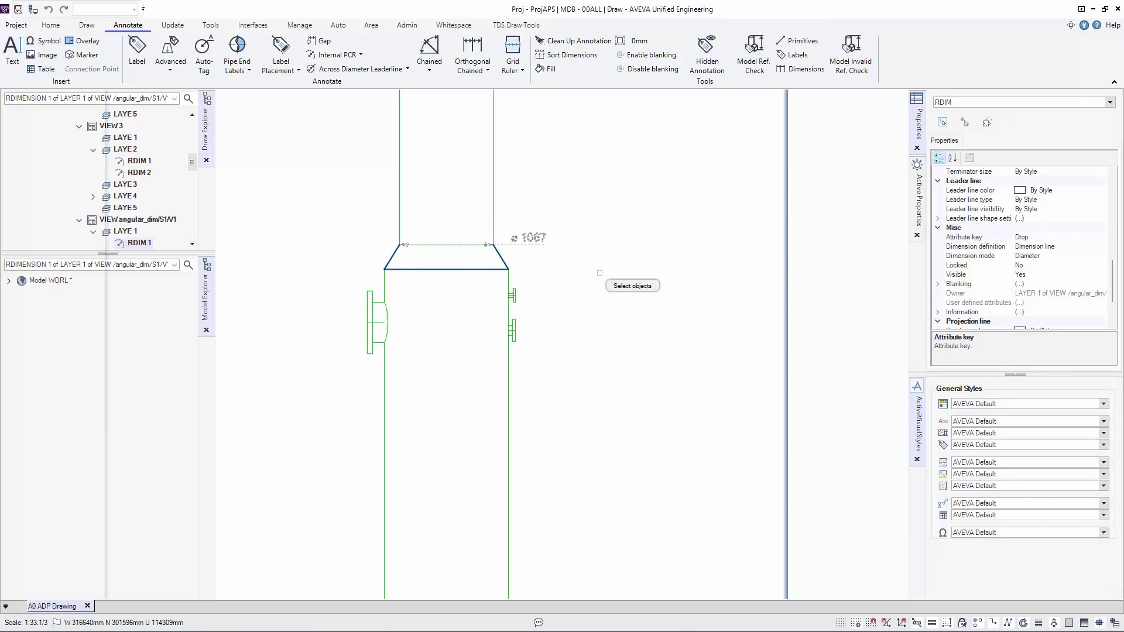
key(Escape)
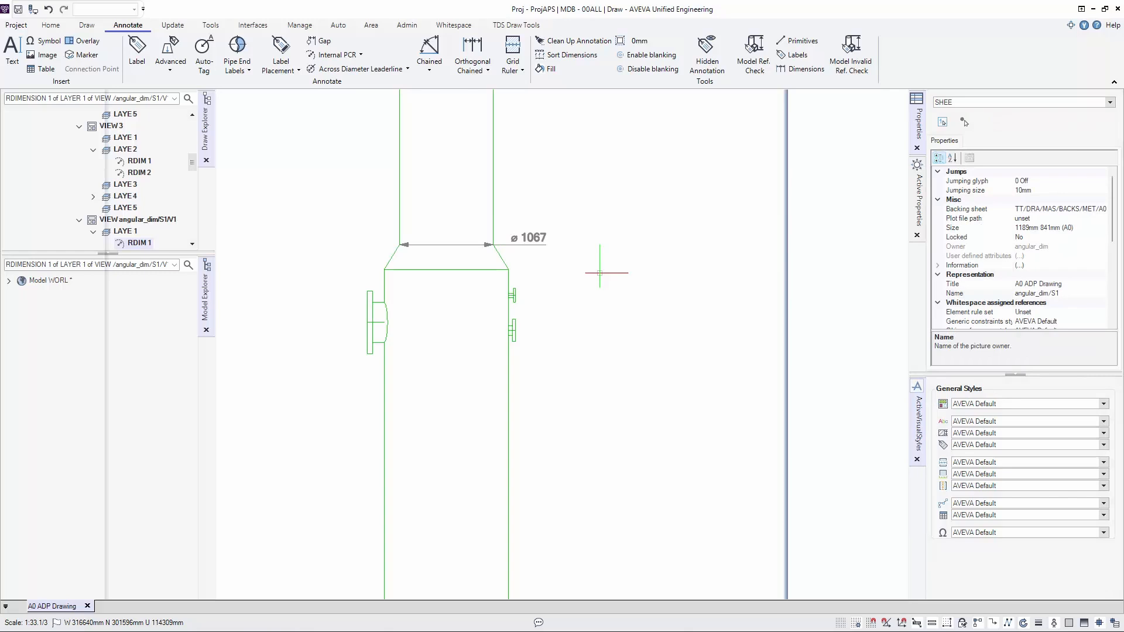
scroll(599, 272, down, 1)
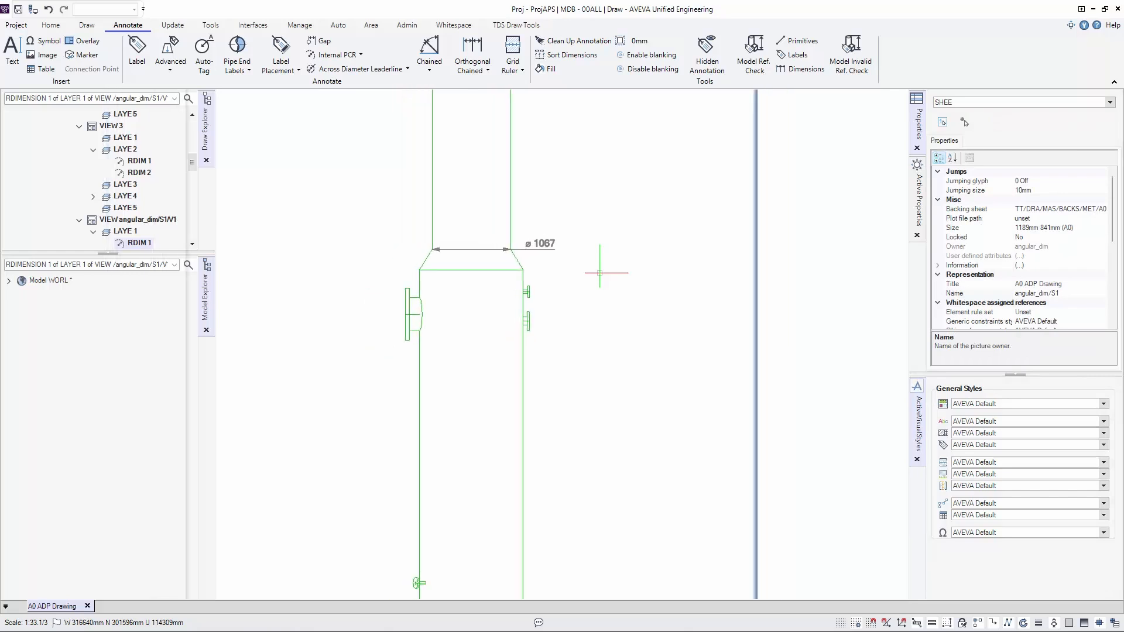
scroll(600, 273, down, 3)
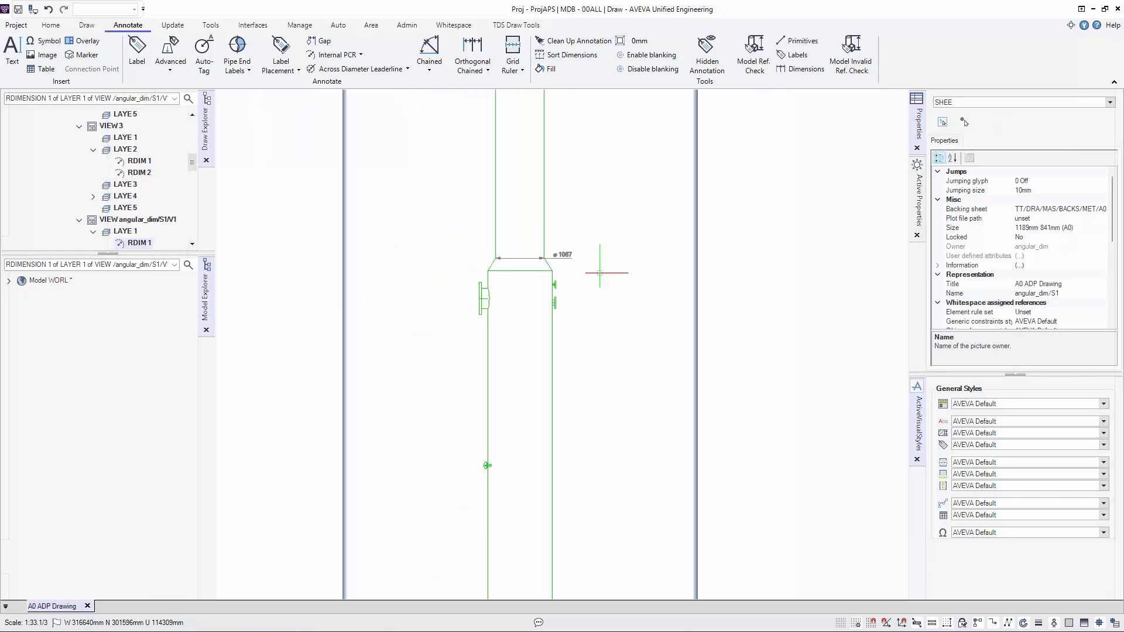
scroll(600, 272, down, 2)
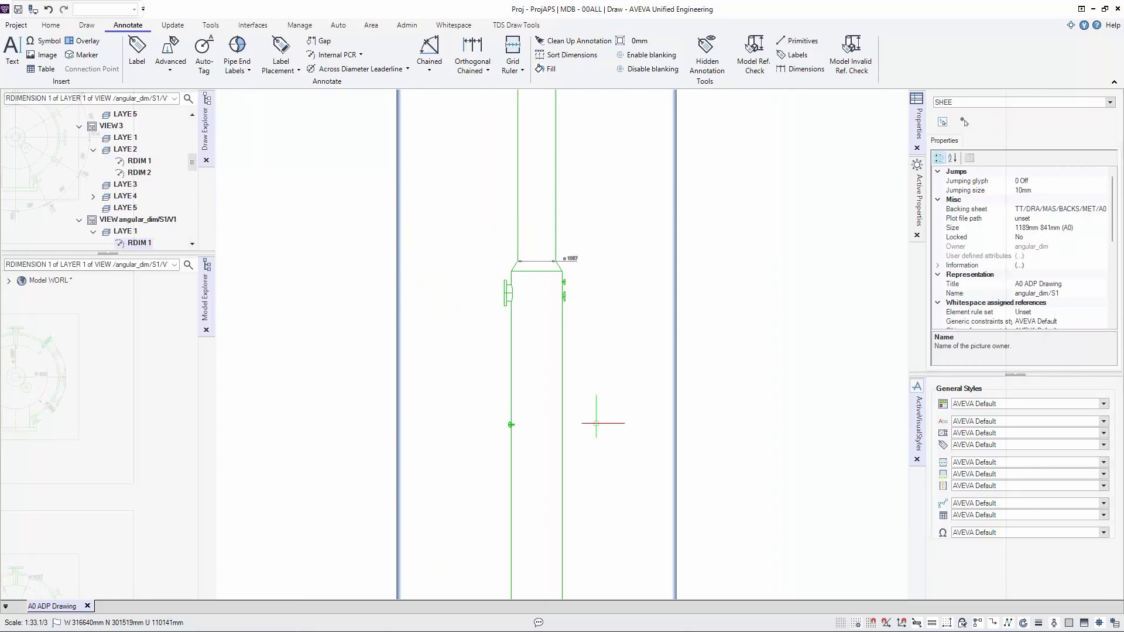